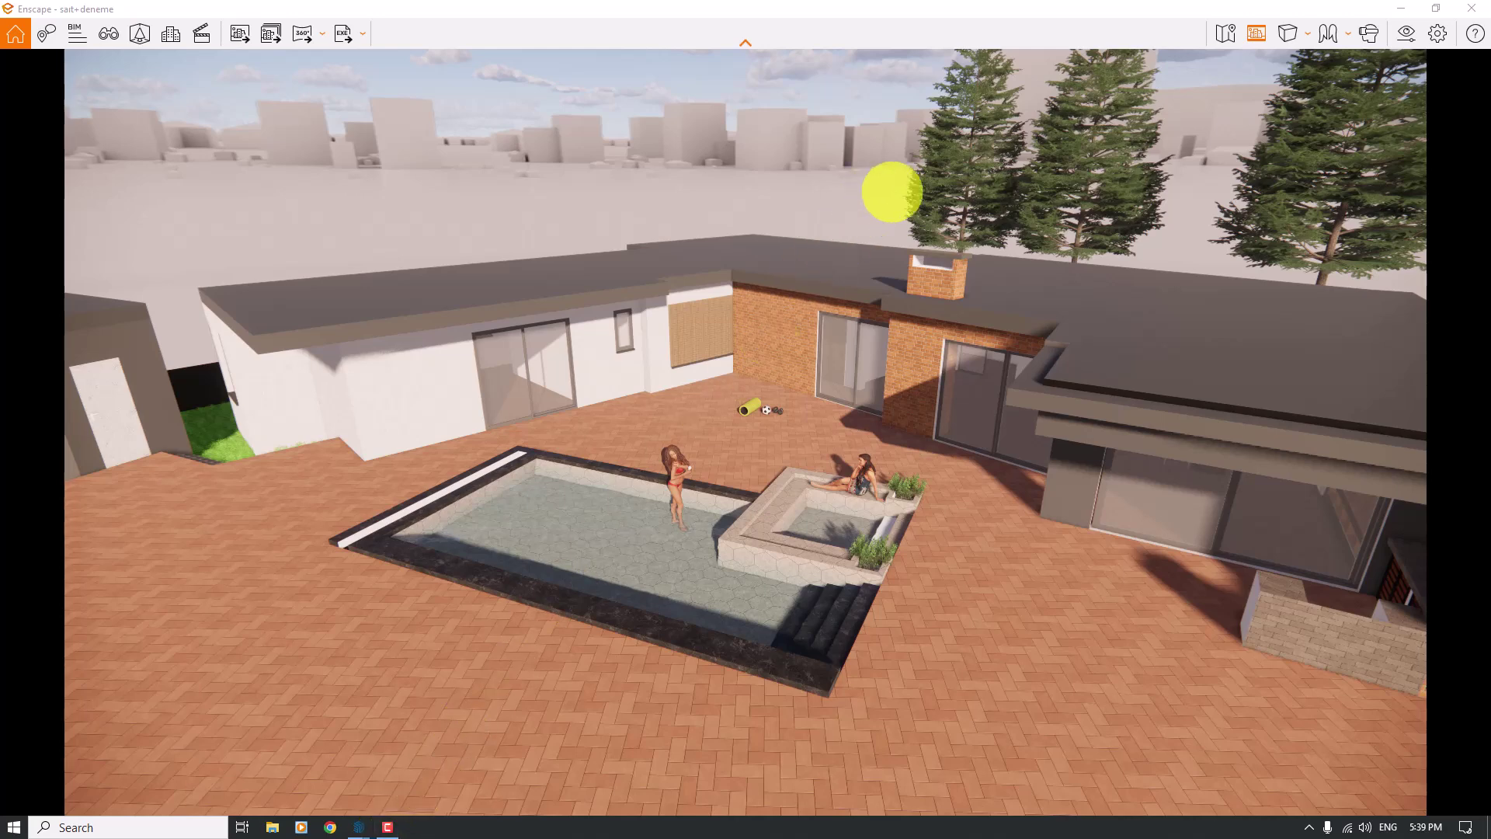
Set the rotation of the White Cubes horizon to 180° in the sky visual settings.
{"action": "left_click_drag", "start_coordinate": [1135, 146], "coordinate": [656, 452]}
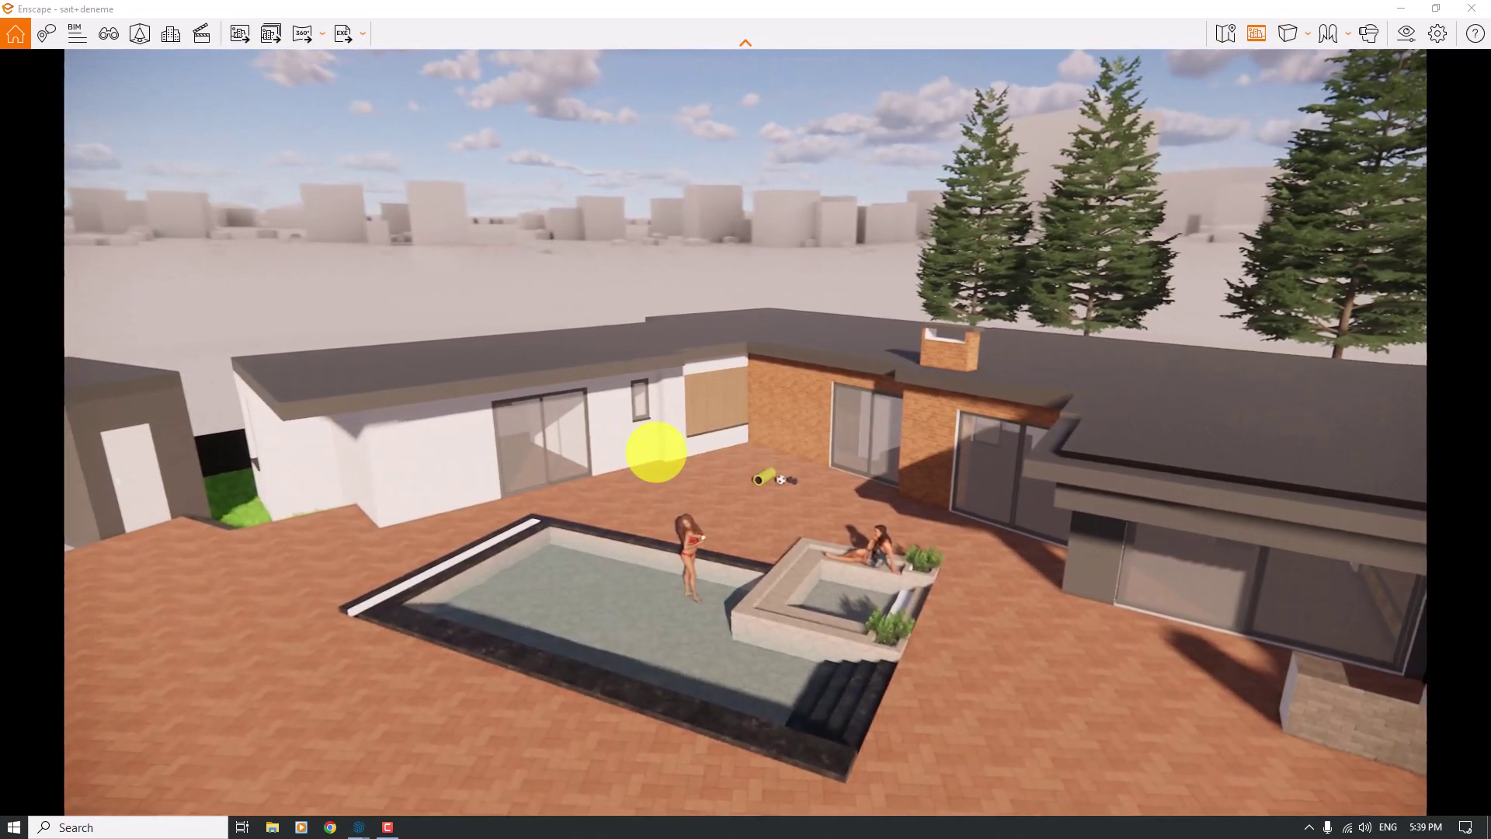
{"action": "left_click", "coordinate": [1401, 39]}
{"action": "left_click", "coordinate": [336, 476]}
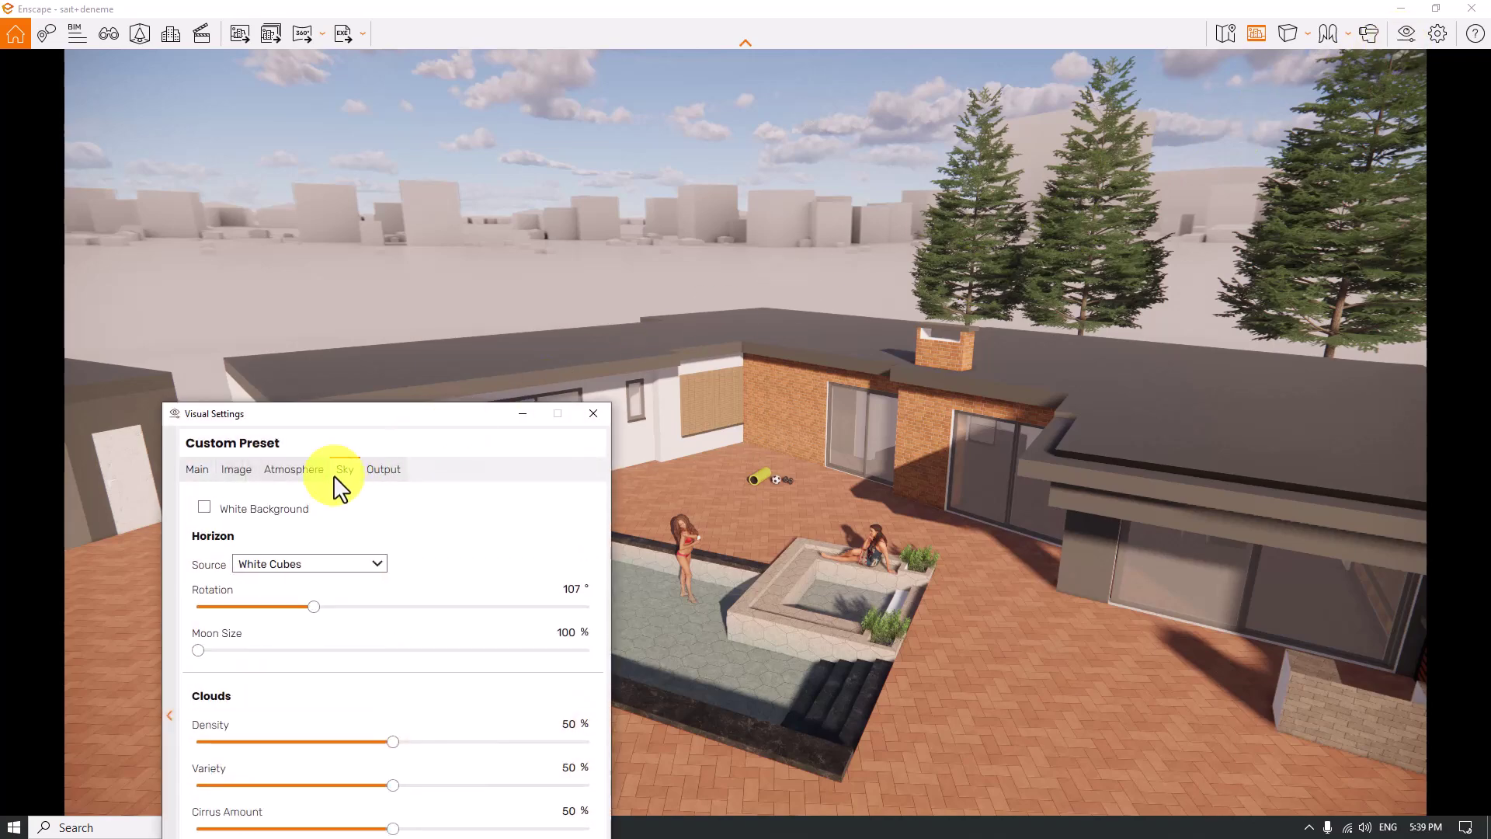
{"action": "mouse_move", "coordinate": [314, 605]}
{"action": "left_mouse_down"}
{"action": "mouse_move", "coordinate": [290, 615]}
{"action": "mouse_move", "coordinate": [300, 606]}
{"action": "left_mouse_up"}
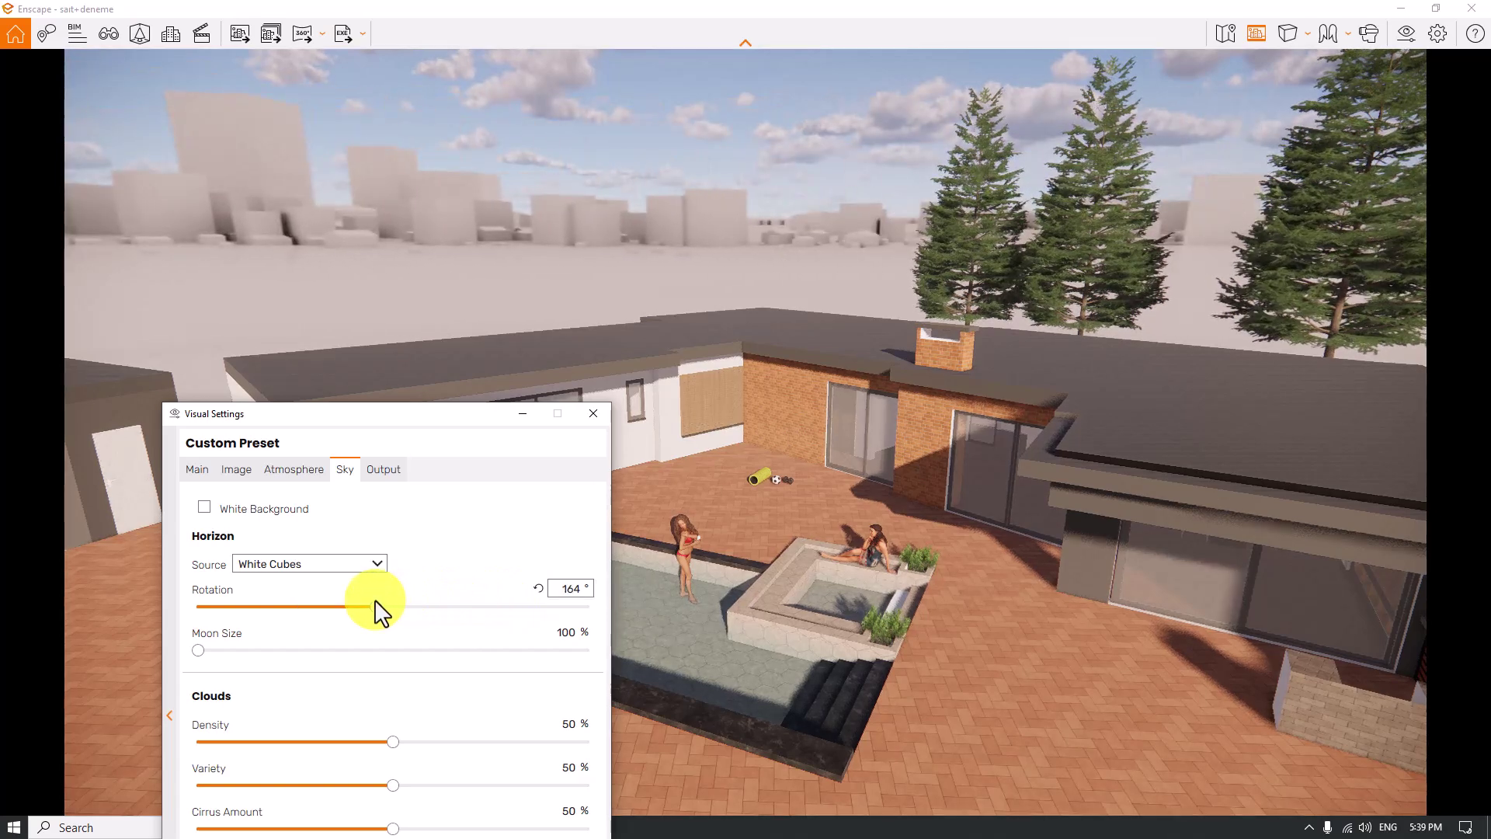
{"action": "left_click", "coordinate": [566, 589]}
{"action": "type", "text": "180"}
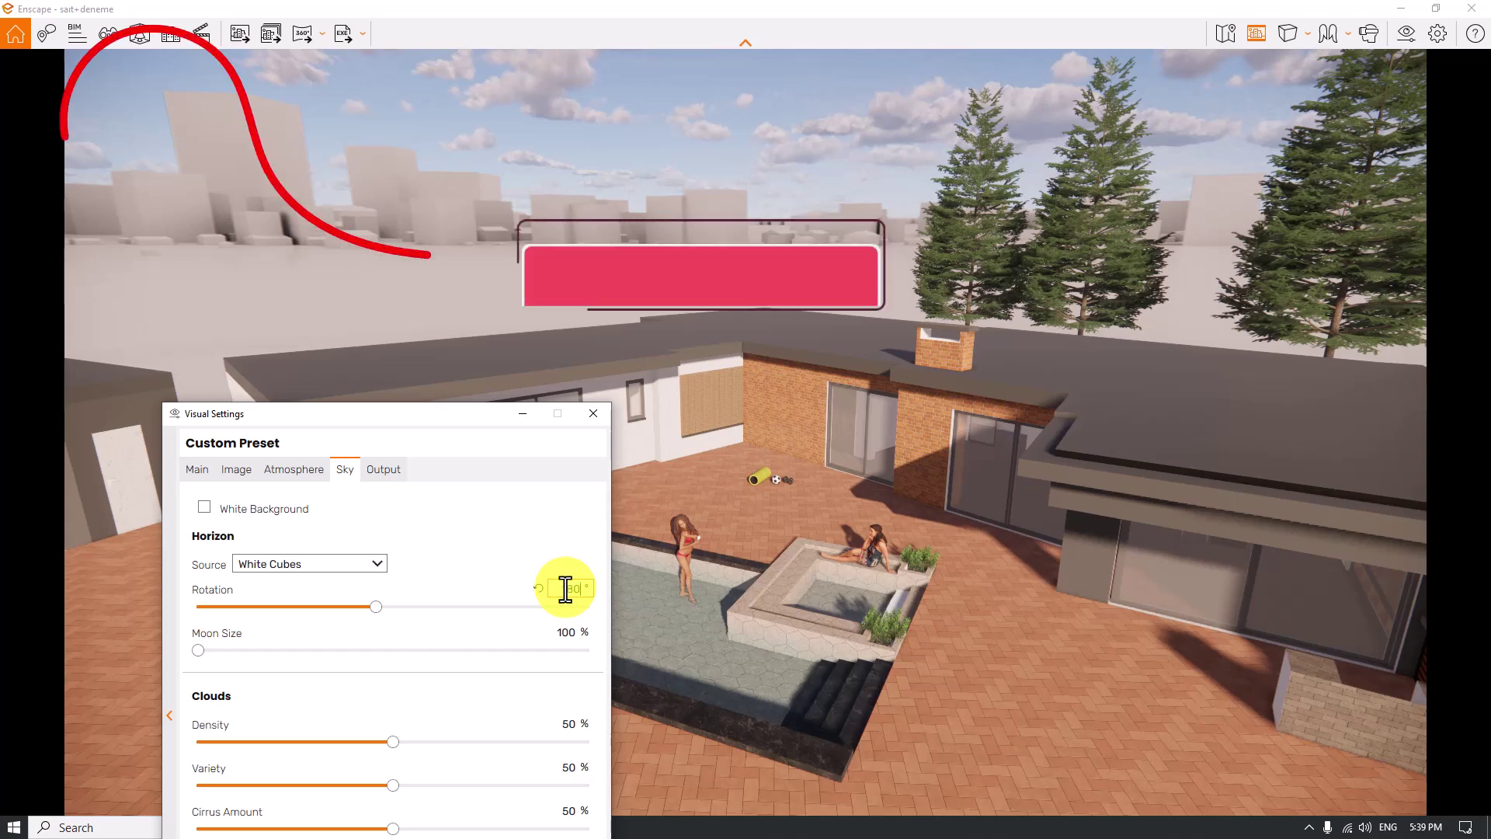
{"action": "key", "text": "Return"}
{"action": "left_click_drag", "start_coordinate": [659, 557], "coordinate": [1047, 435]}
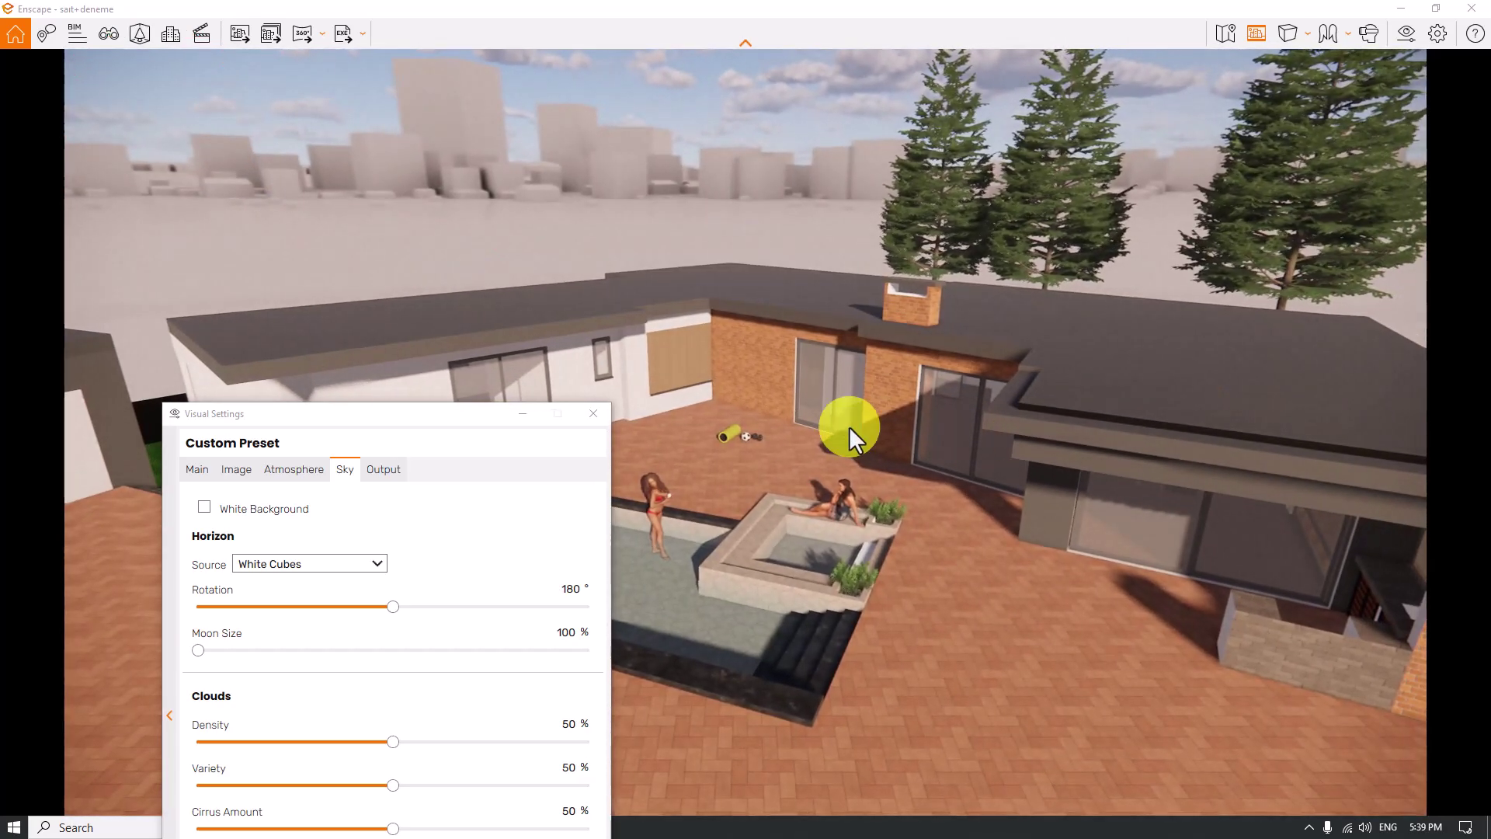
{"action": "left_click", "coordinate": [588, 415]}
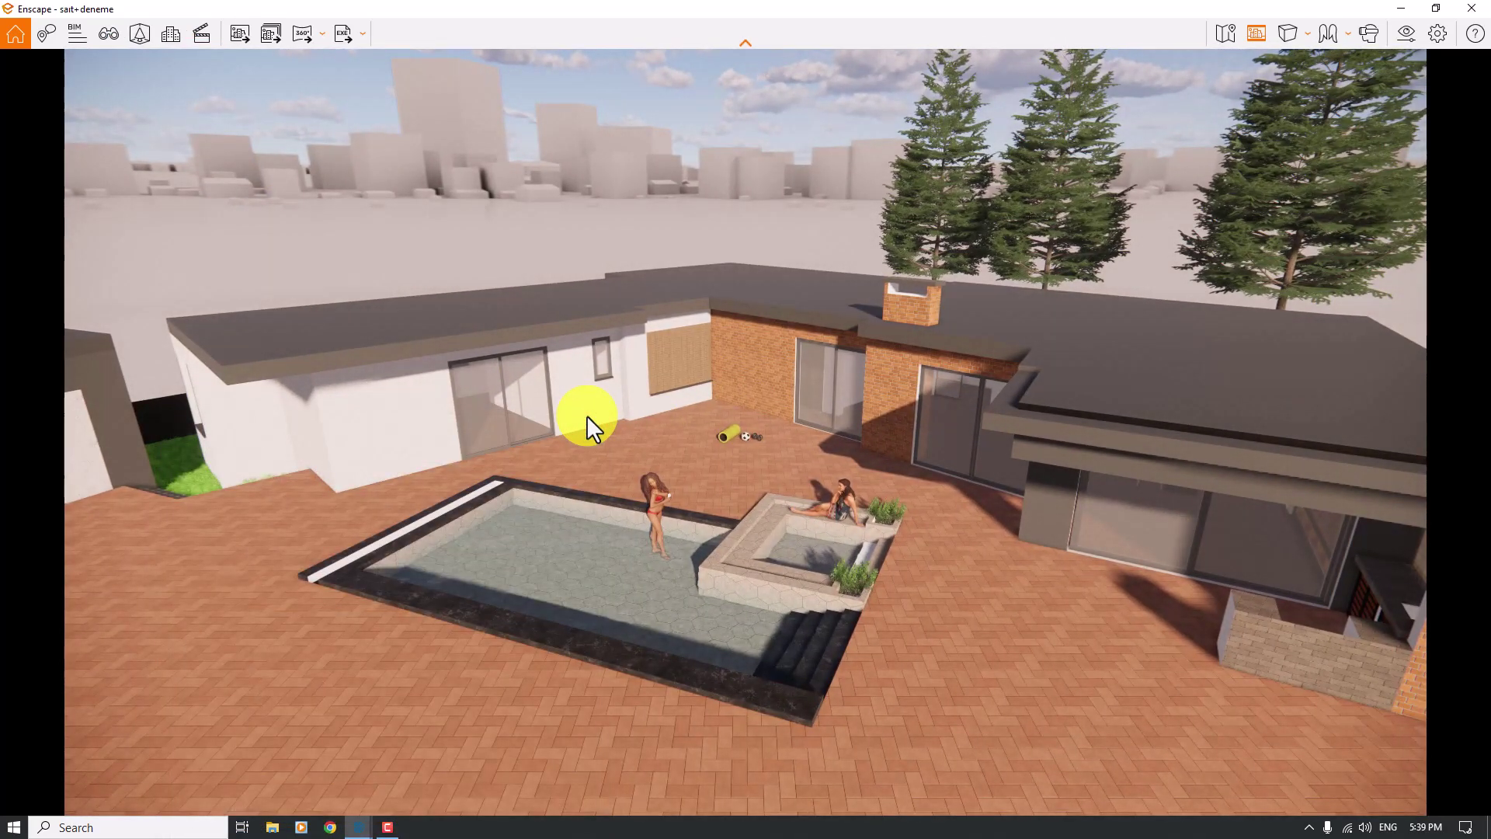
Load the saved view W in the render window and close the view list.
{"action": "key", "text": "c"}
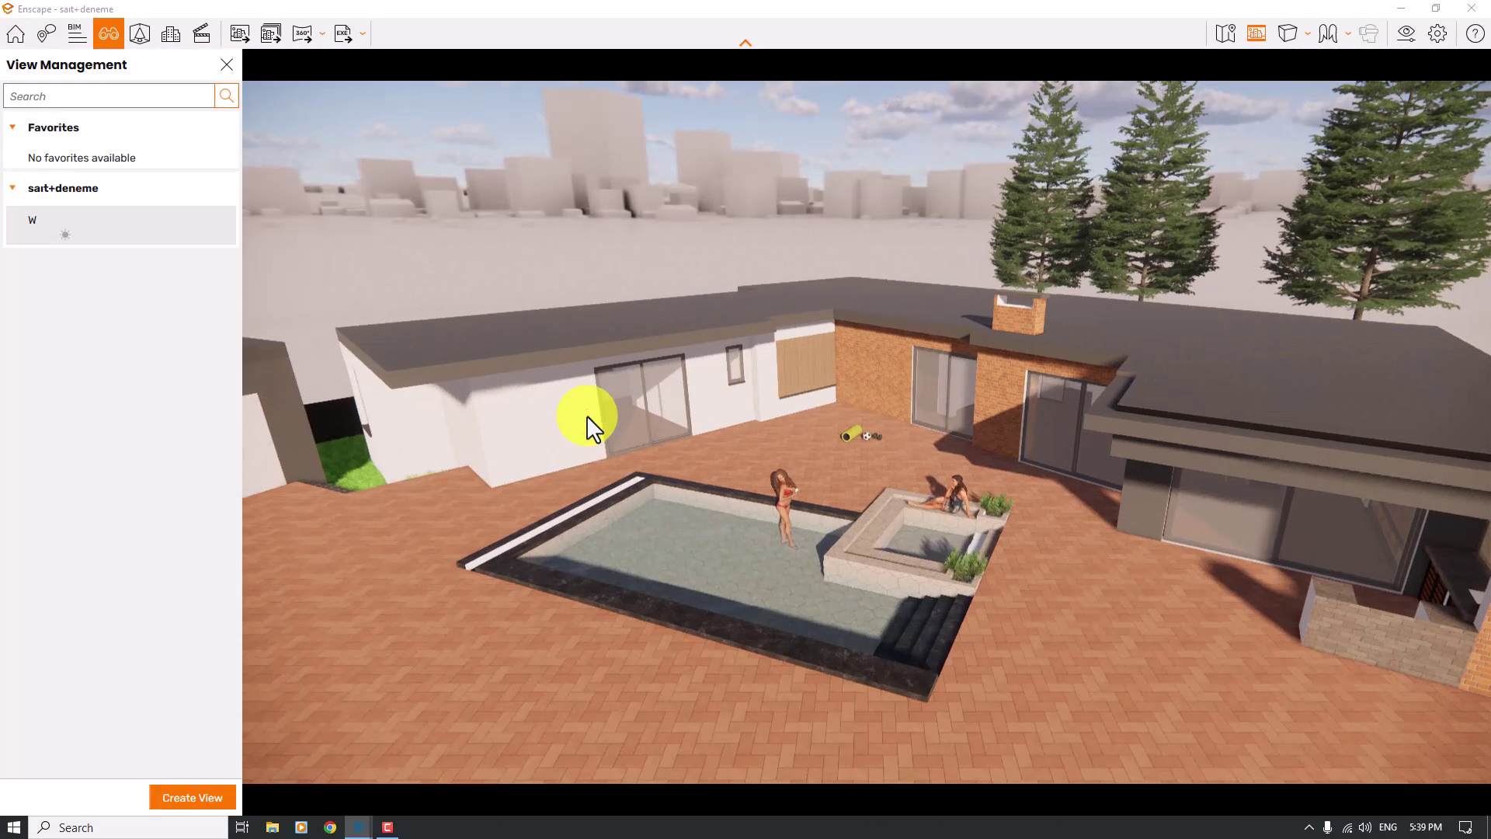
{"action": "left_click", "coordinate": [99, 229]}
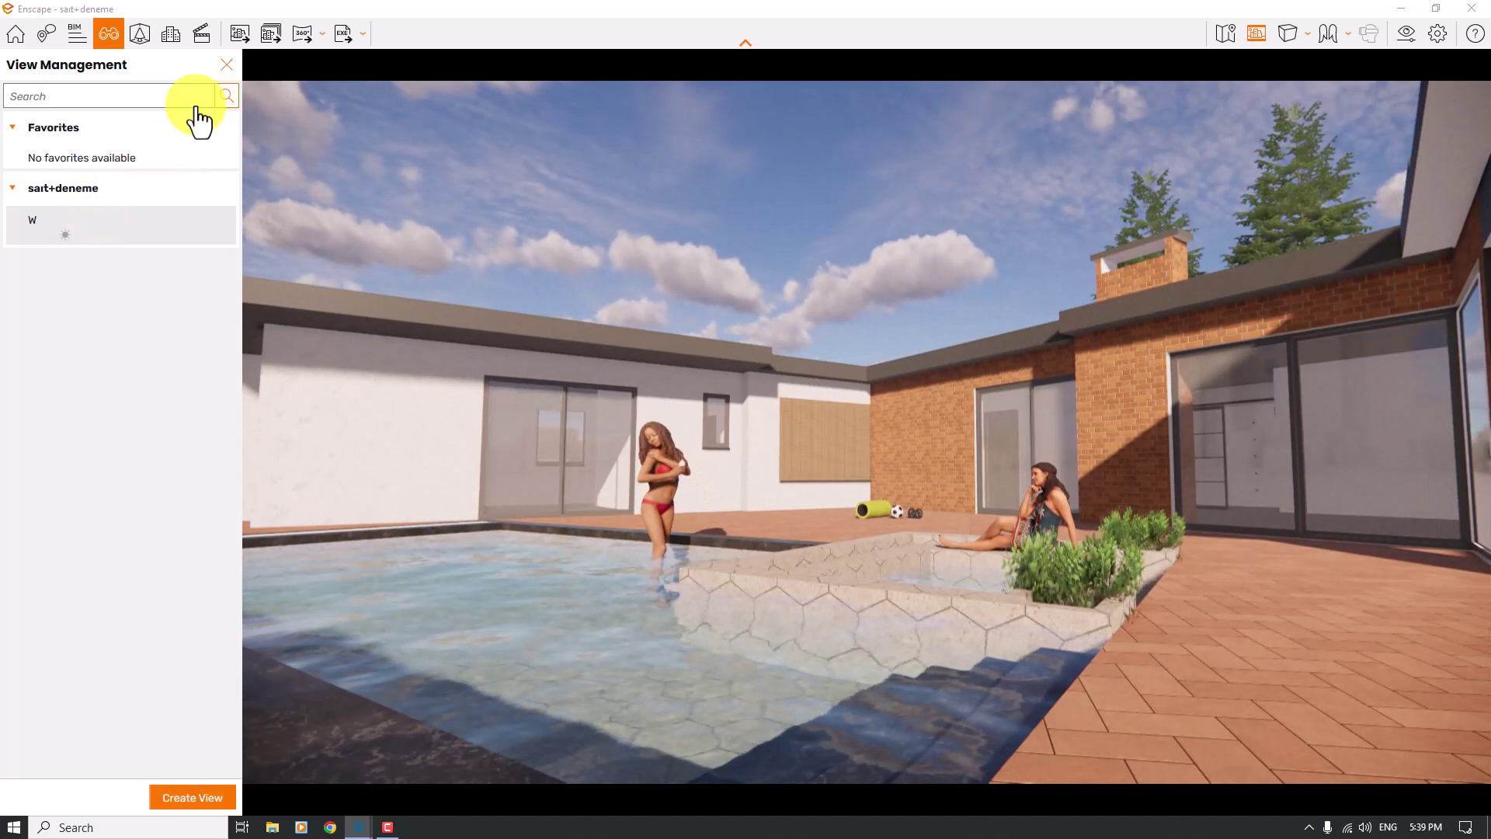
{"action": "left_click", "coordinate": [227, 66]}
Arrange the render window beside the SketchUp model and open the Enscape Material Editor.
{"action": "key", "text": "super+Right"}
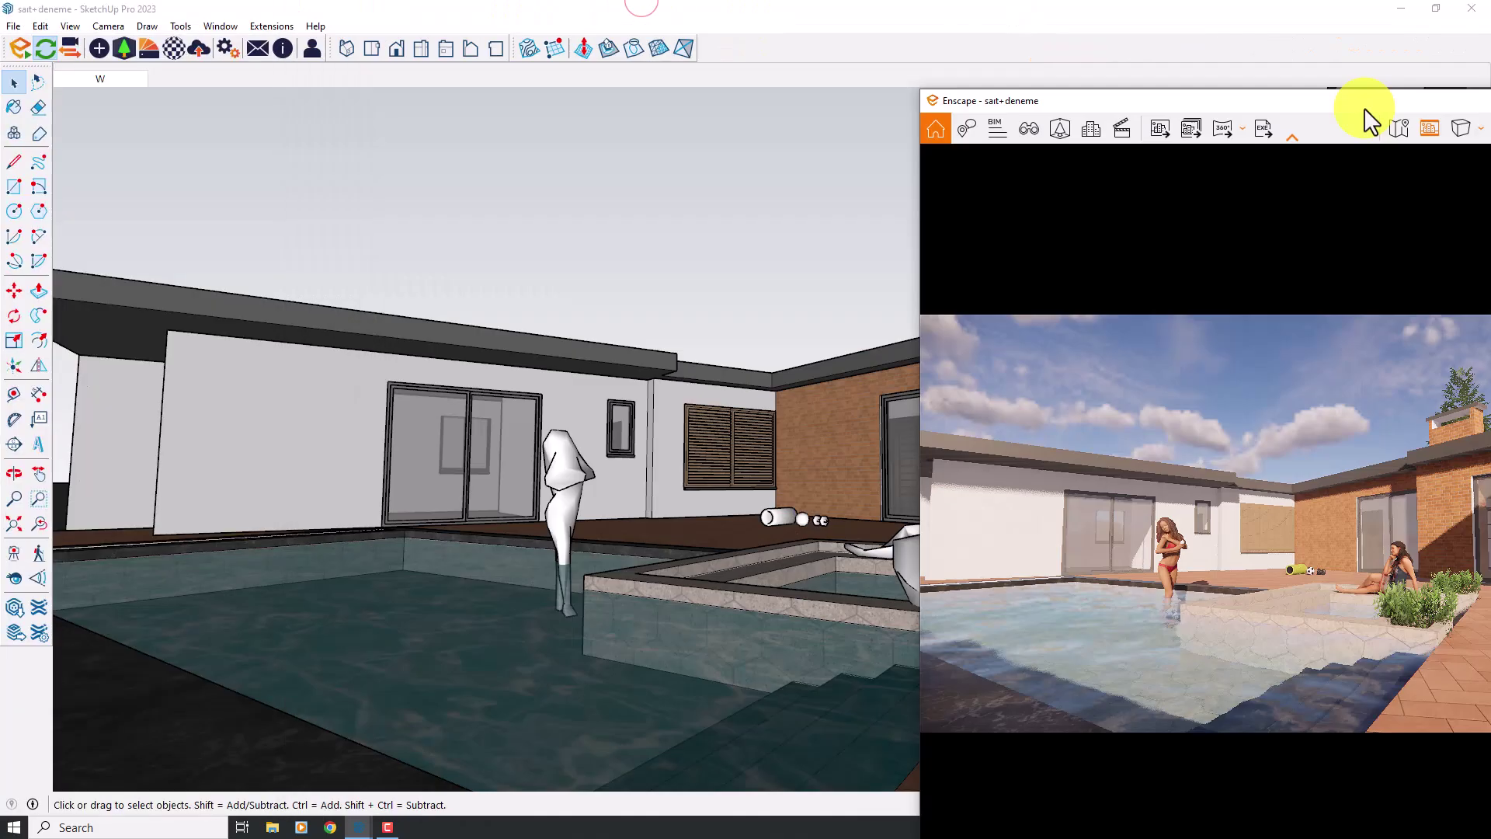
{"action": "left_click", "coordinate": [488, 573]}
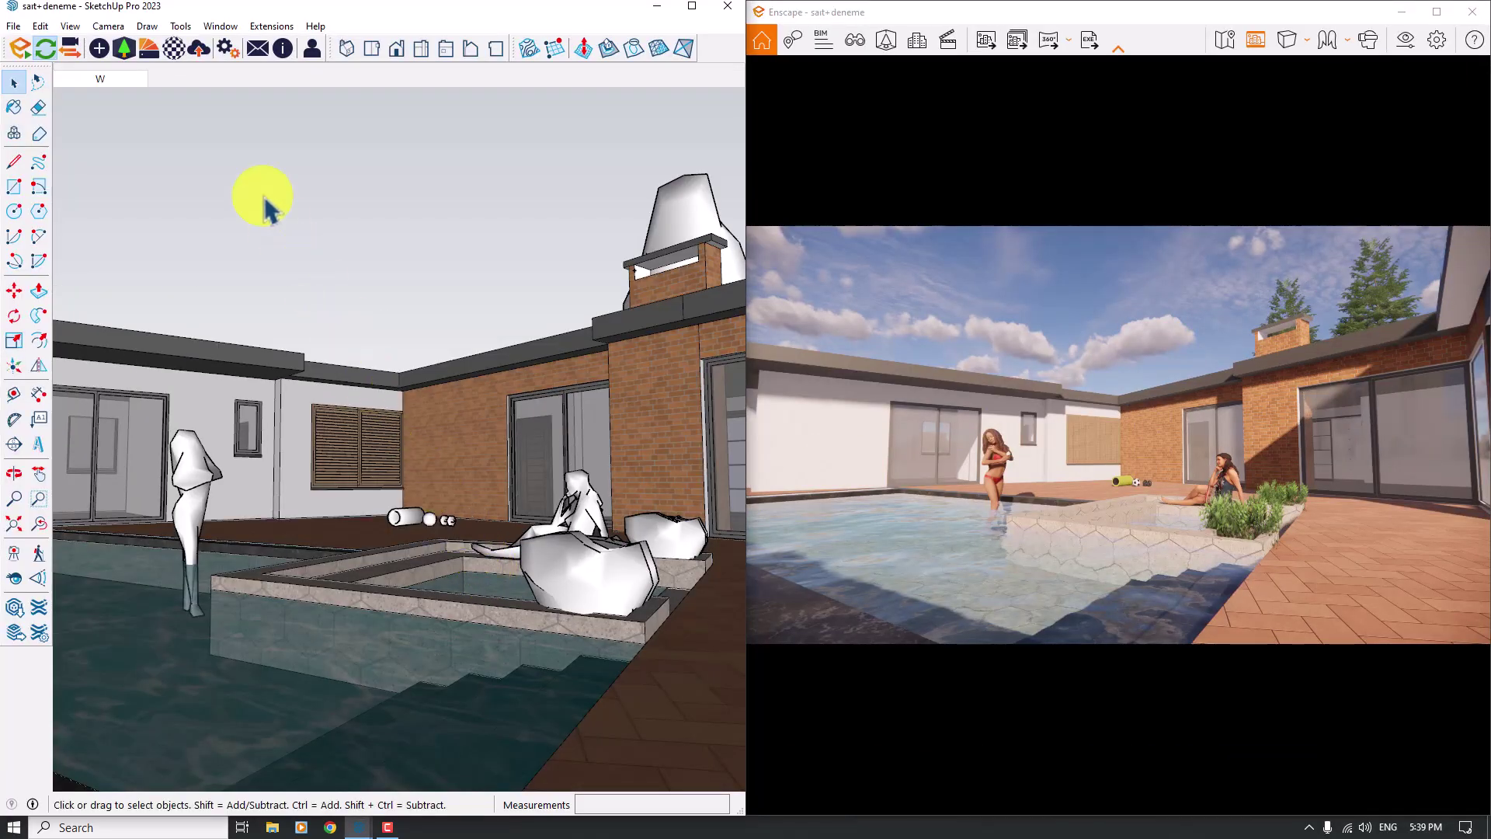
{"action": "left_click", "coordinate": [174, 48]}
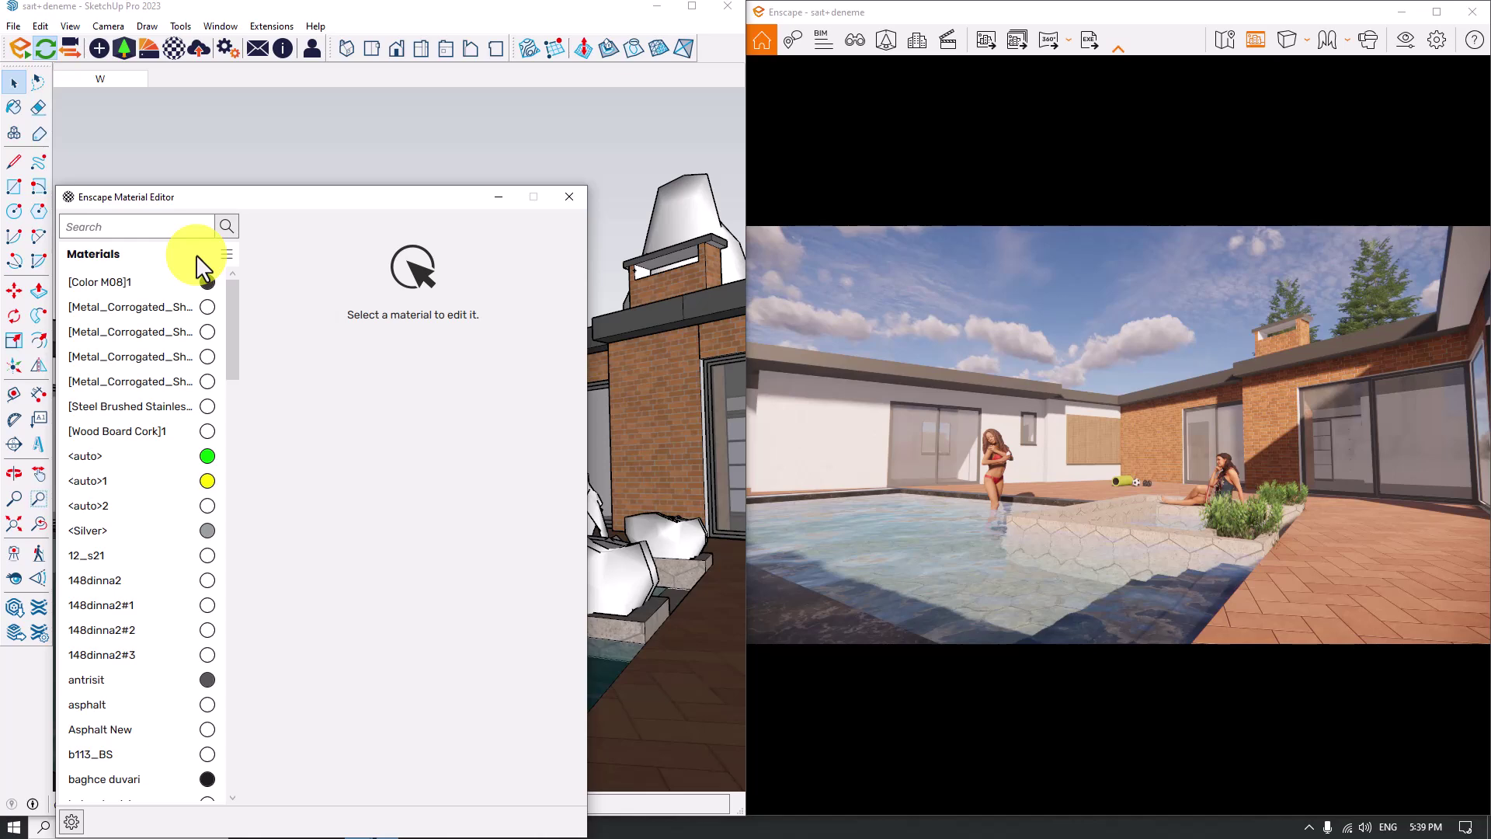
{"action": "left_click_drag", "start_coordinate": [285, 196], "coordinate": [213, 399]}
Sample the glass of the sliding door in the model to load its material for editing.
{"action": "left_click", "coordinate": [14, 108]}
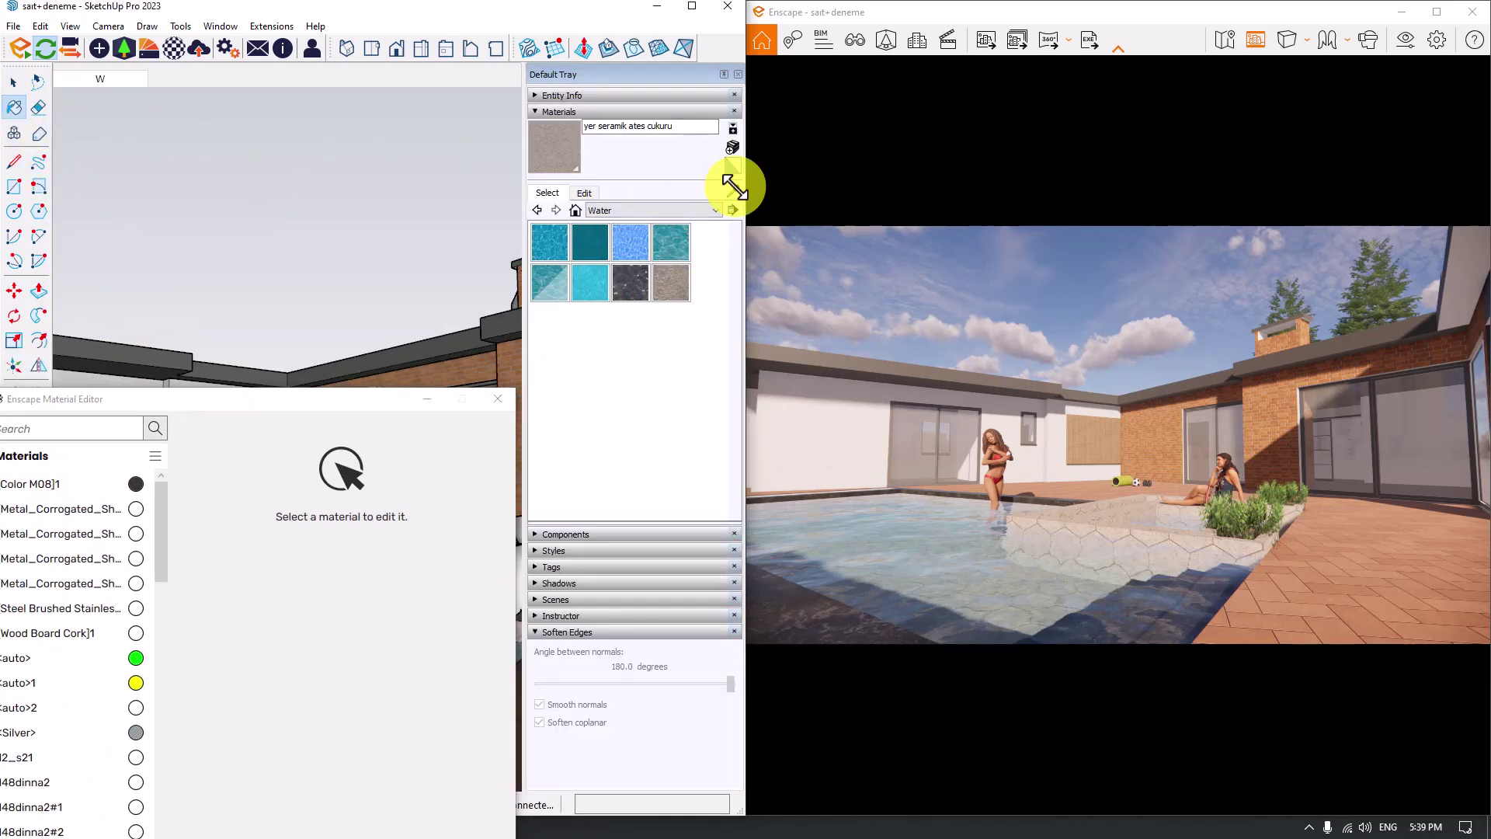
{"action": "mouse_move", "coordinate": [489, 198]}
{"action": "middle_mouse_down"}
{"action": "mouse_move", "coordinate": [576, 235]}
{"action": "mouse_move", "coordinate": [394, 286]}
{"action": "middle_mouse_up"}
{"action": "scroll", "coordinate": [394, 287], "scroll_direction": "down", "scroll_amount": 5}
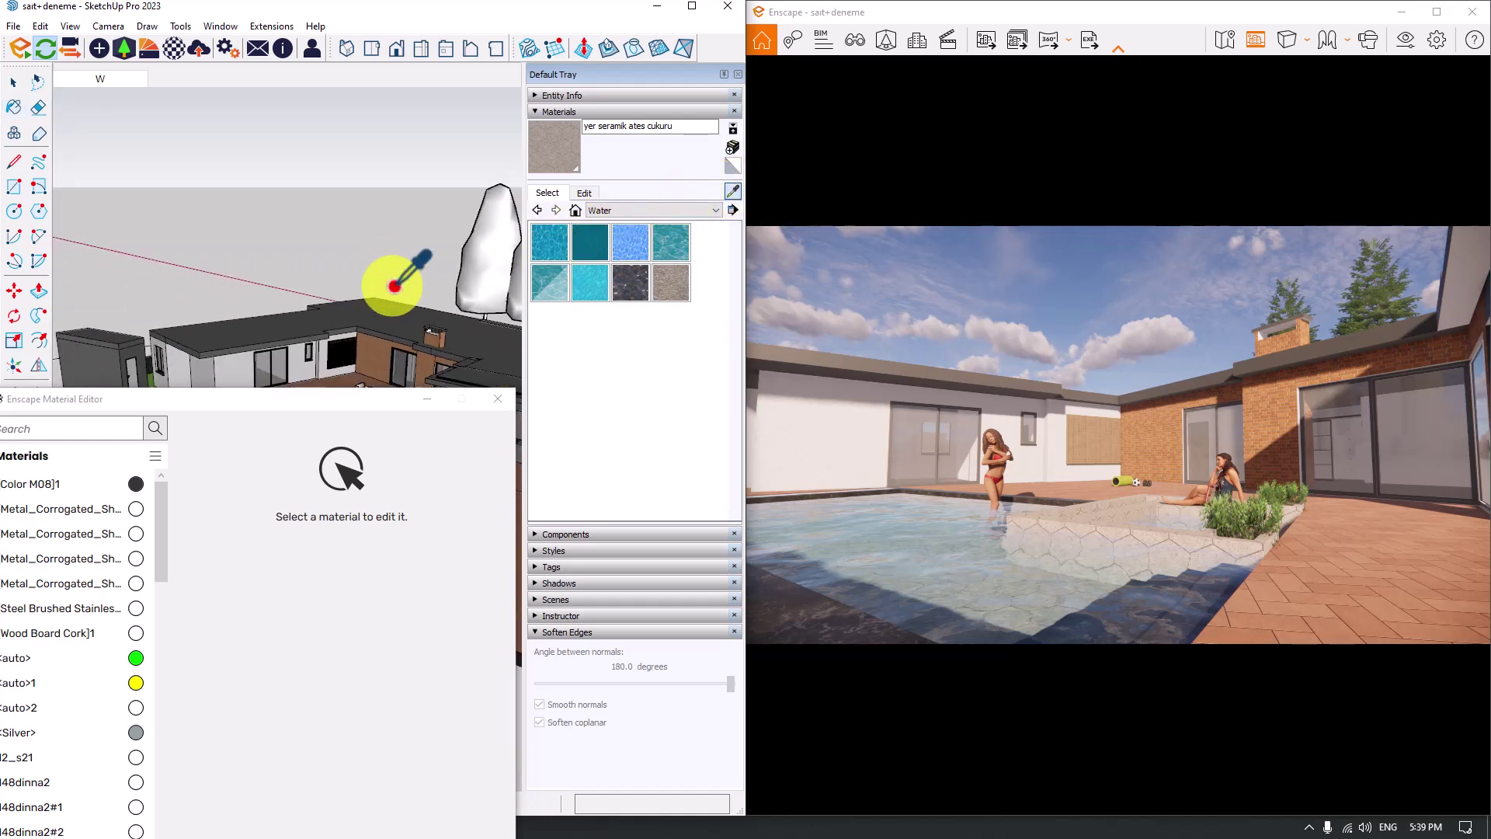
{"action": "scroll", "coordinate": [288, 358], "scroll_direction": "up", "scroll_amount": 10}
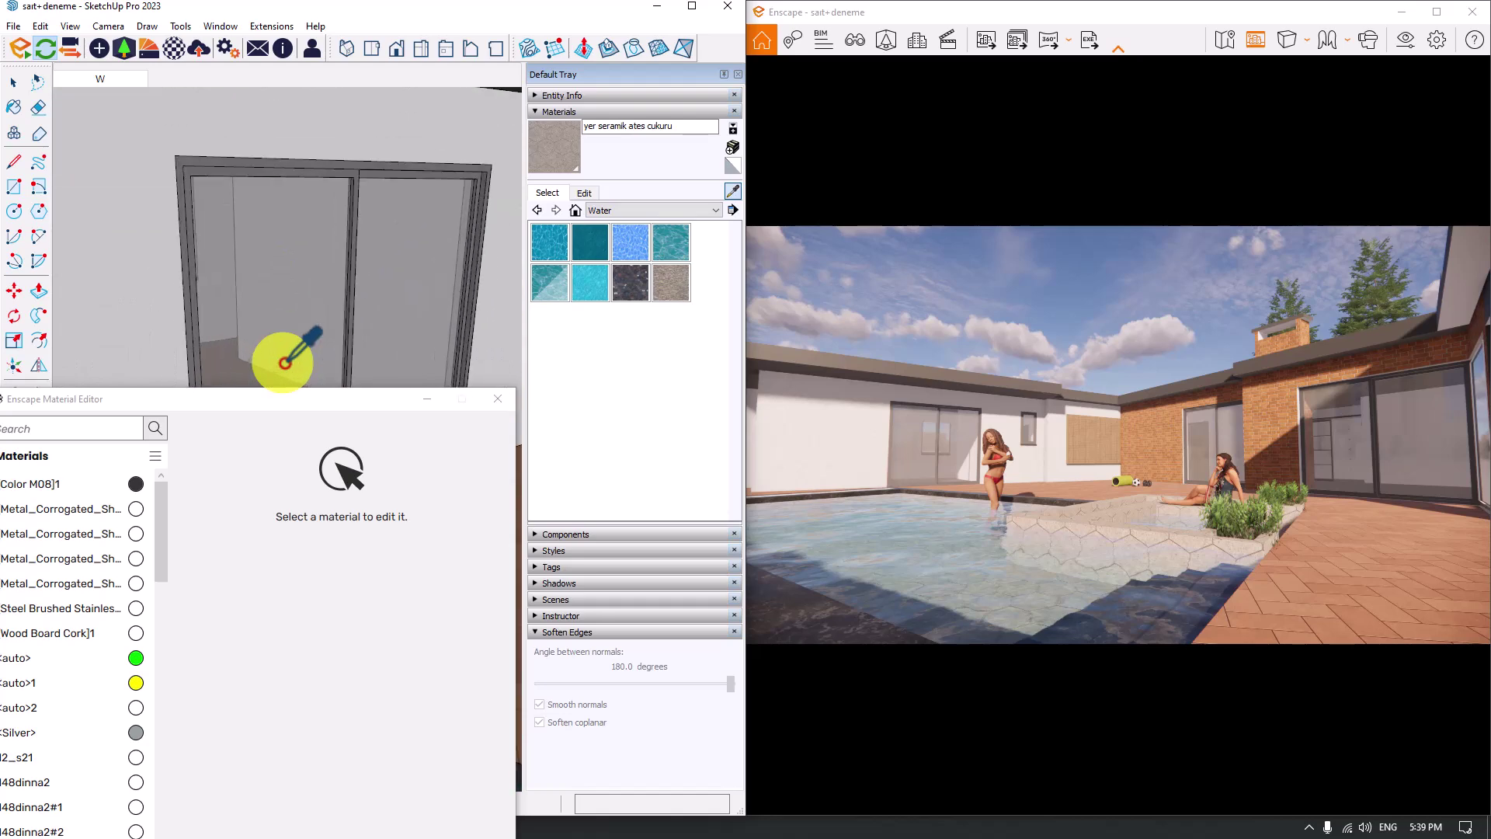
{"action": "left_click", "coordinate": [308, 233]}
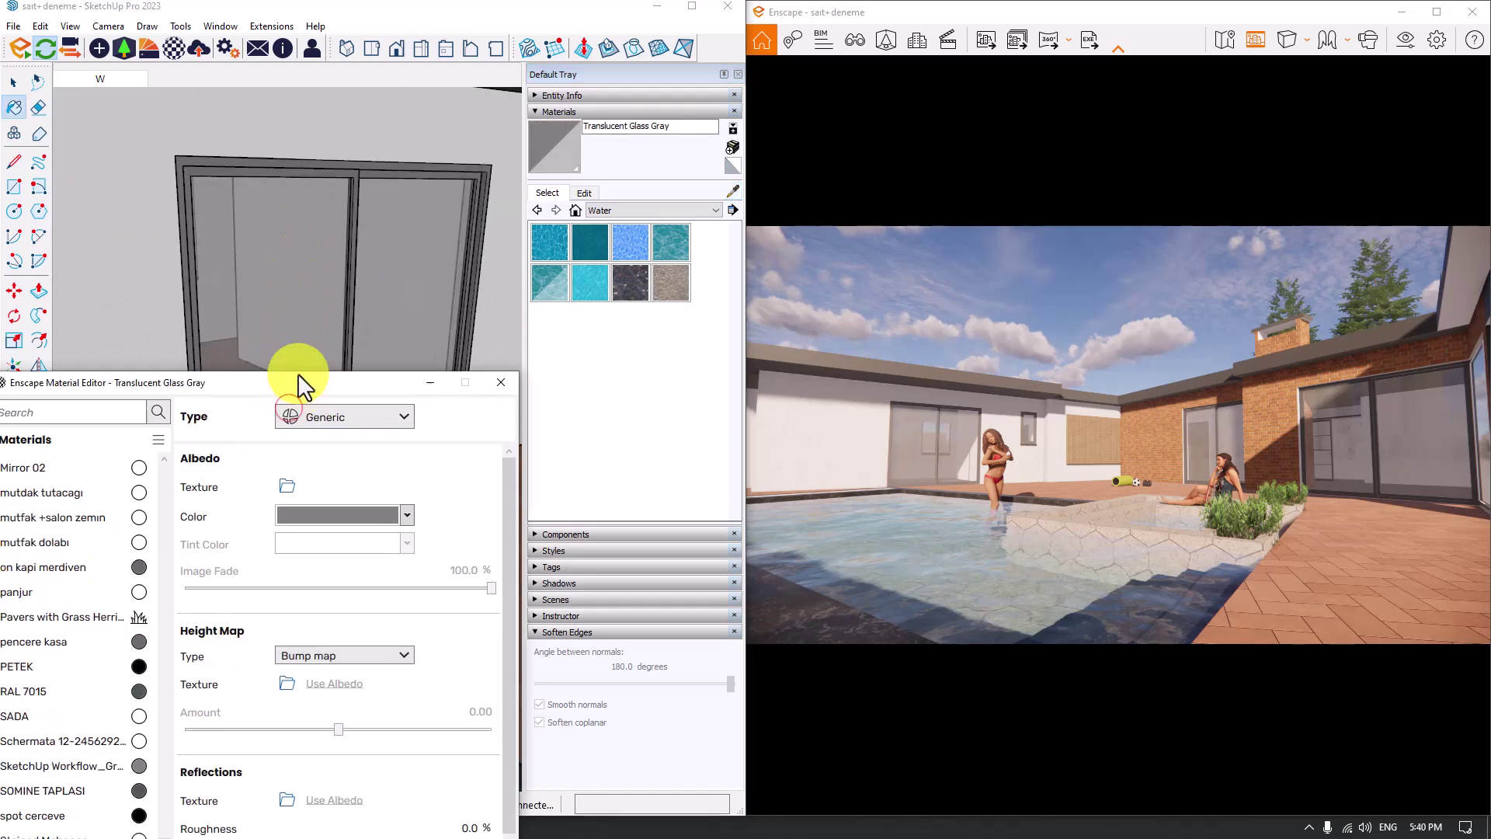
{"action": "left_click_drag", "start_coordinate": [291, 399], "coordinate": [340, 117]}
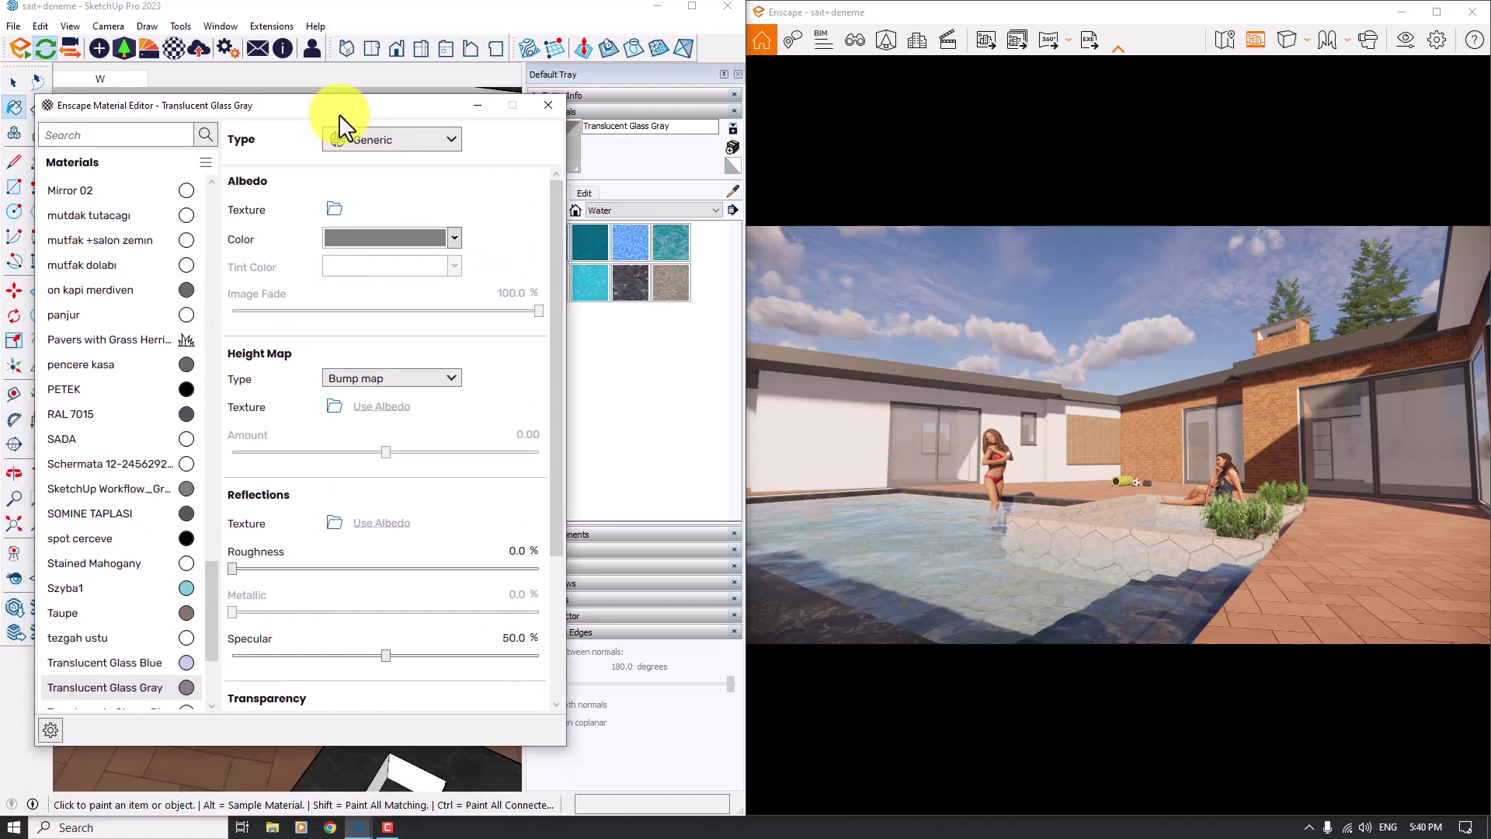
Set the albedo color of the Translucent Glass Gray material to black.
{"action": "left_click", "coordinate": [458, 240]}
{"action": "left_click", "coordinate": [471, 316]}
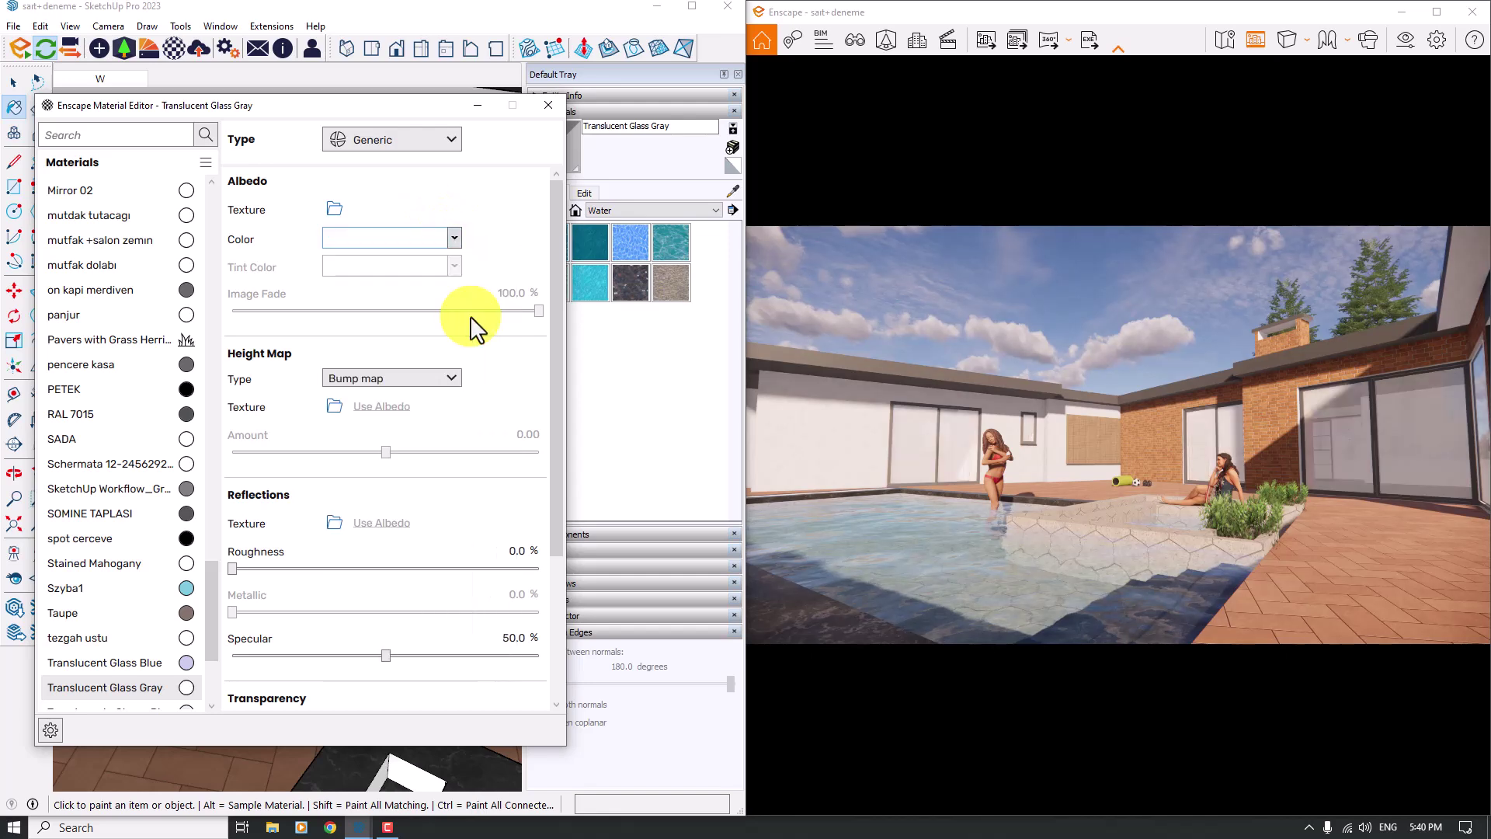
{"action": "left_click", "coordinate": [455, 239]}
{"action": "left_click", "coordinate": [342, 316]}
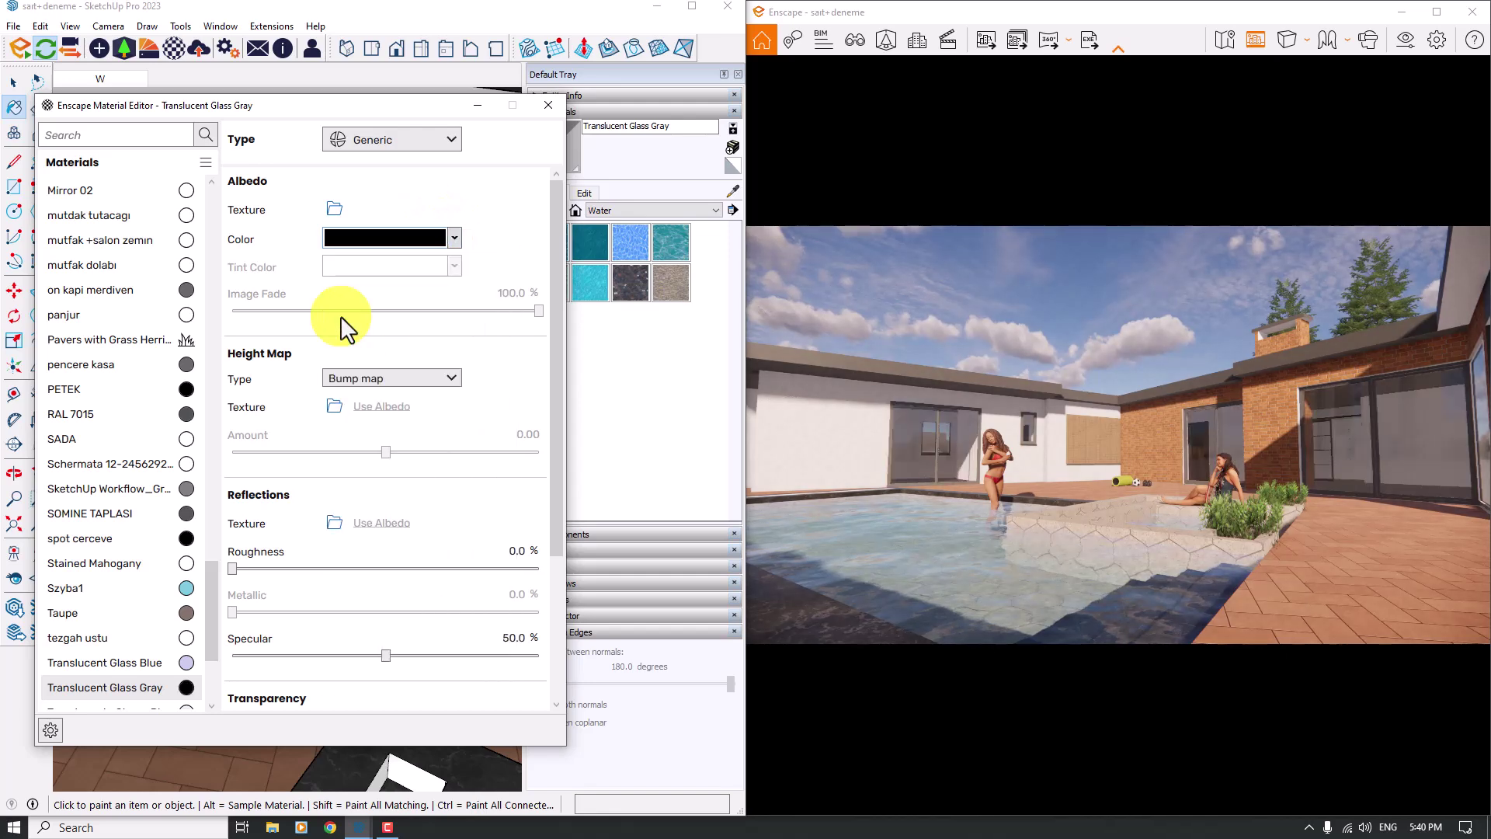
Set the roughness of the Translucent Glass Gray material to 10% and its specular to 66%.
{"action": "left_click_drag", "start_coordinate": [554, 381], "coordinate": [564, 540]}
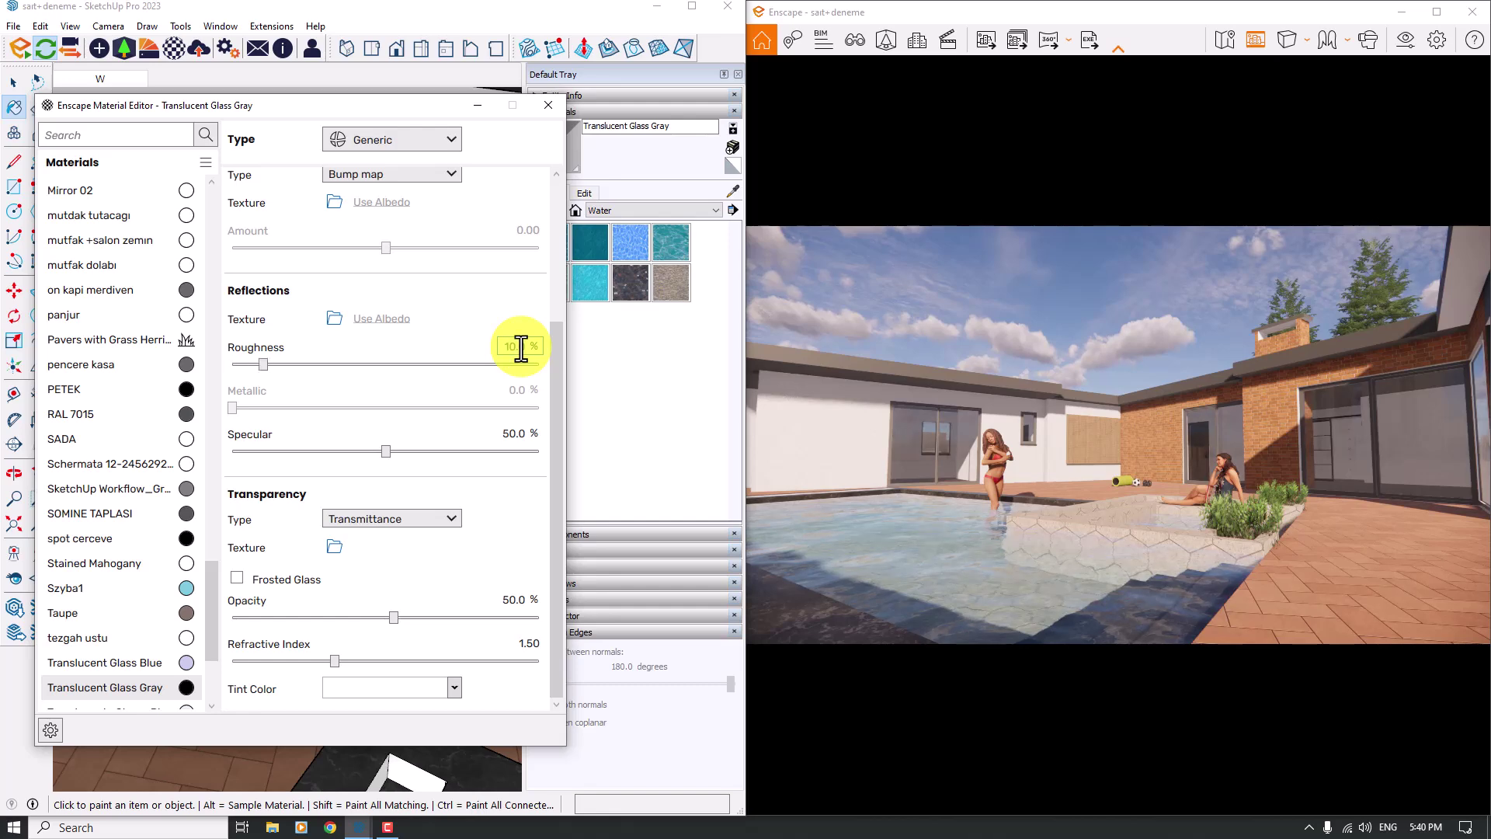
{"action": "key", "text": "Return"}
{"action": "left_click", "coordinate": [506, 435]}
{"action": "type", "text": "60"}
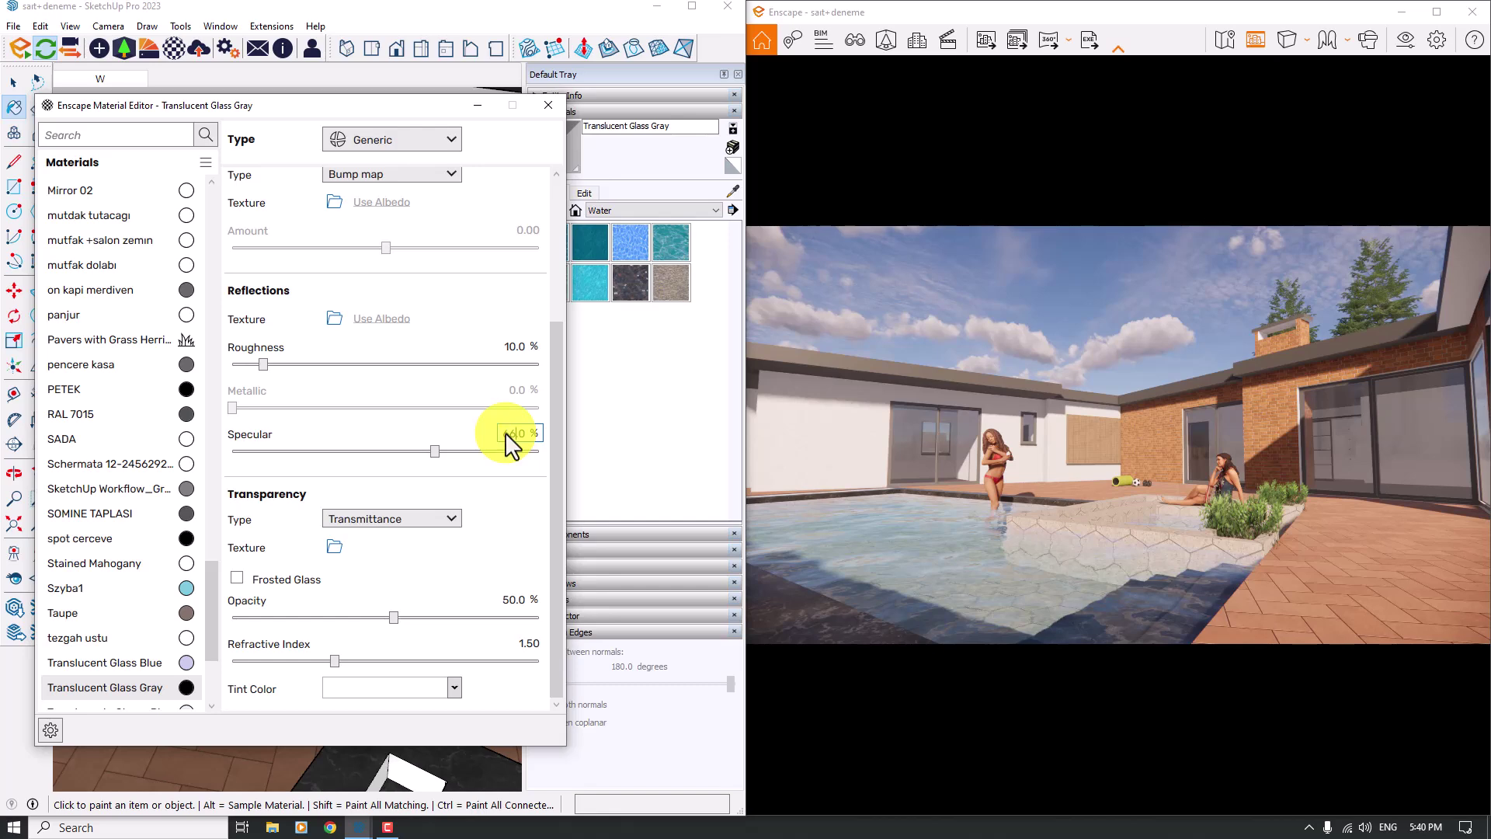
Try specular values of 100% and 33.4% on the glass while viewing the patio doors up close.
{"action": "mouse_move", "coordinate": [1412, 436]}
{"action": "left_mouse_down"}
{"action": "mouse_move", "coordinate": [1396, 438]}
{"action": "mouse_move", "coordinate": [1414, 438]}
{"action": "left_mouse_up"}
{"action": "key", "text": "w"}
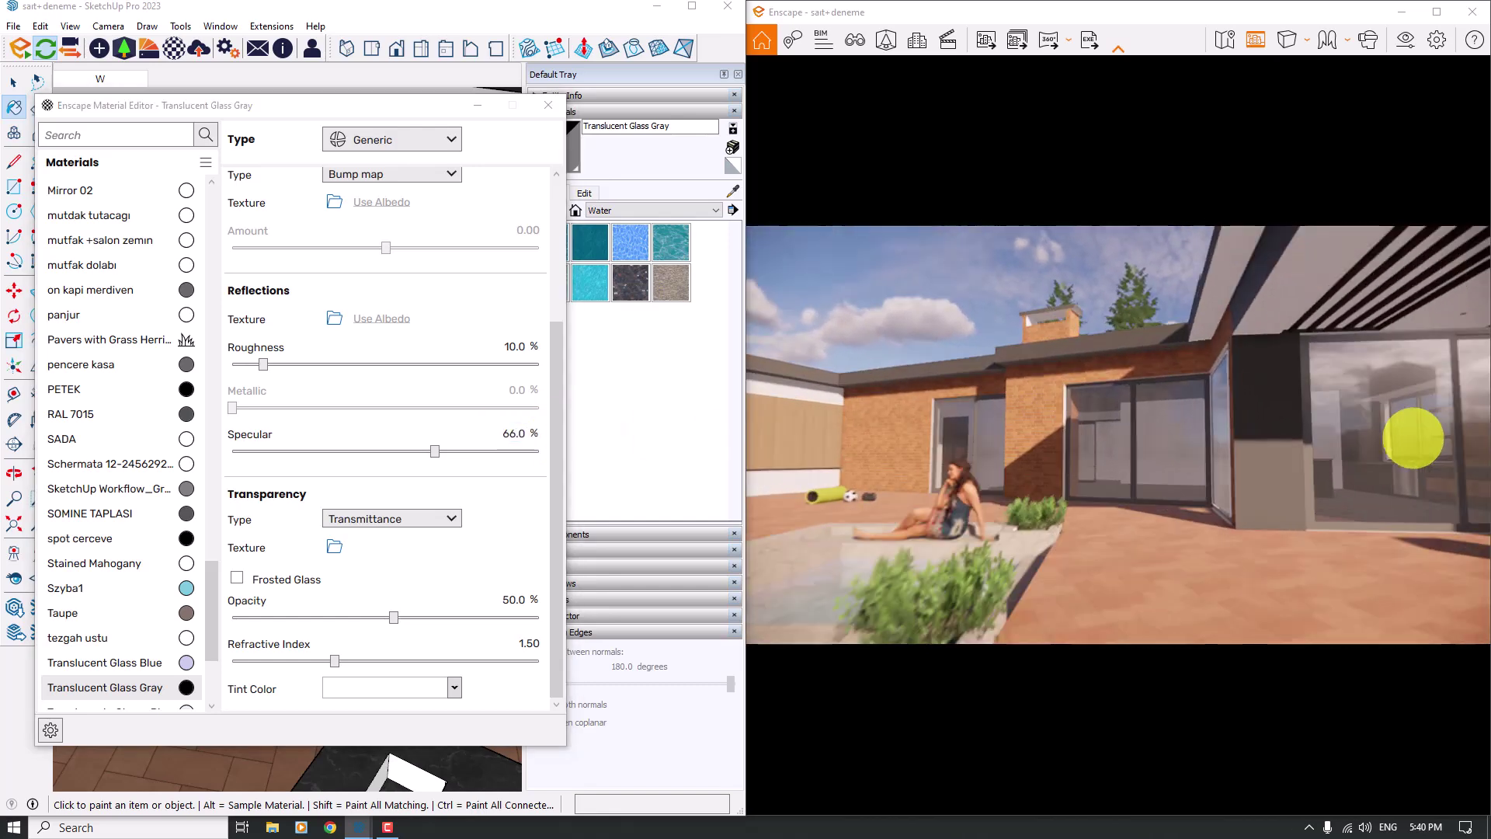
{"action": "left_click", "coordinate": [436, 449]}
{"action": "left_click_drag", "start_coordinate": [436, 448], "coordinate": [621, 459]}
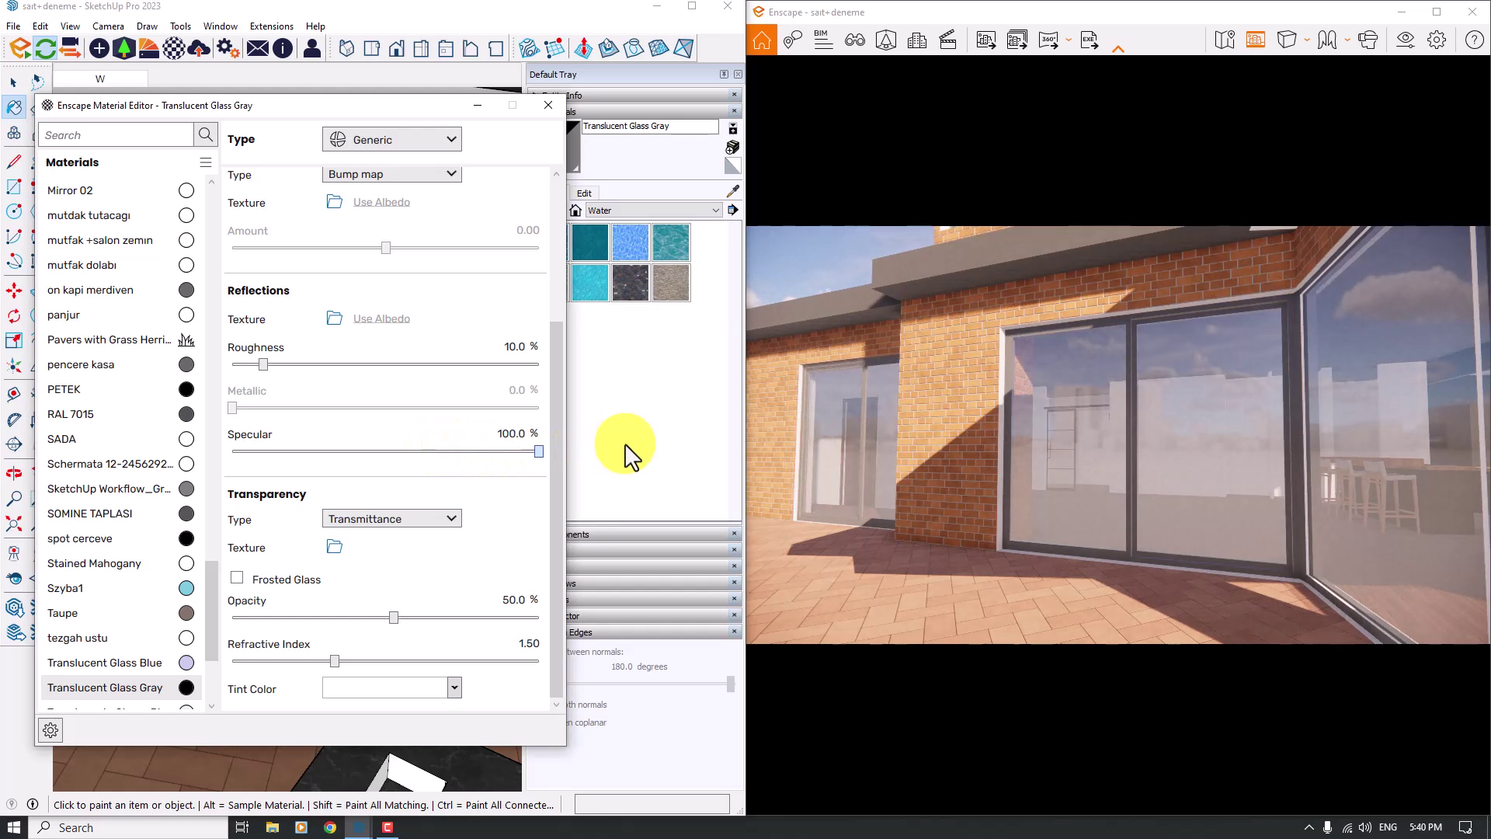
{"action": "left_click_drag", "start_coordinate": [618, 454], "coordinate": [342, 463]}
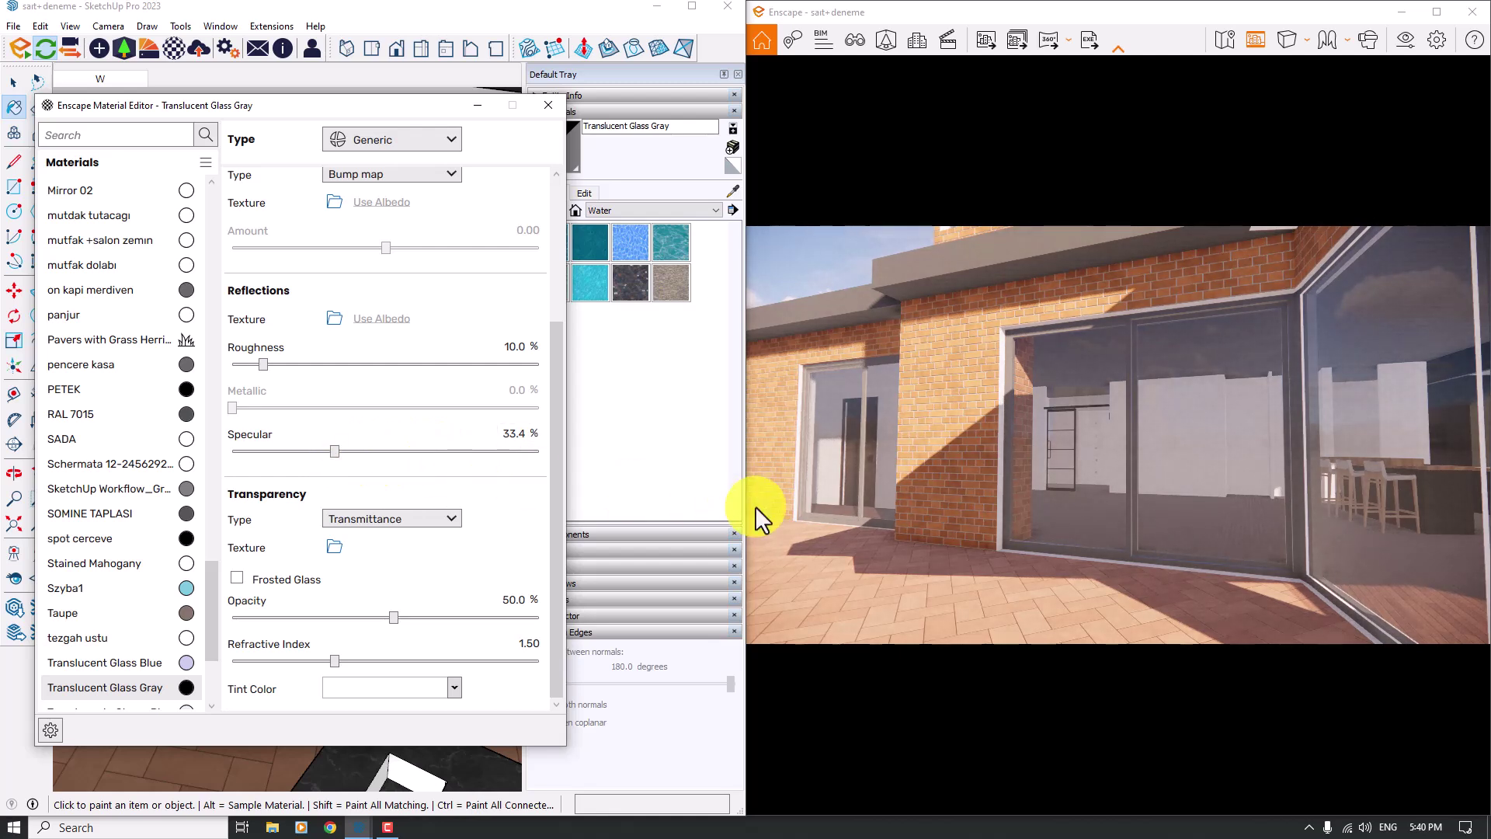
Set the specular of the Translucent Glass Gray material to 44%.
{"action": "left_click", "coordinate": [514, 434]}
{"action": "type", "text": "44"}
{"action": "key", "text": "Return"}
{"action": "left_click_drag", "start_coordinate": [1007, 416], "coordinate": [1062, 404]}
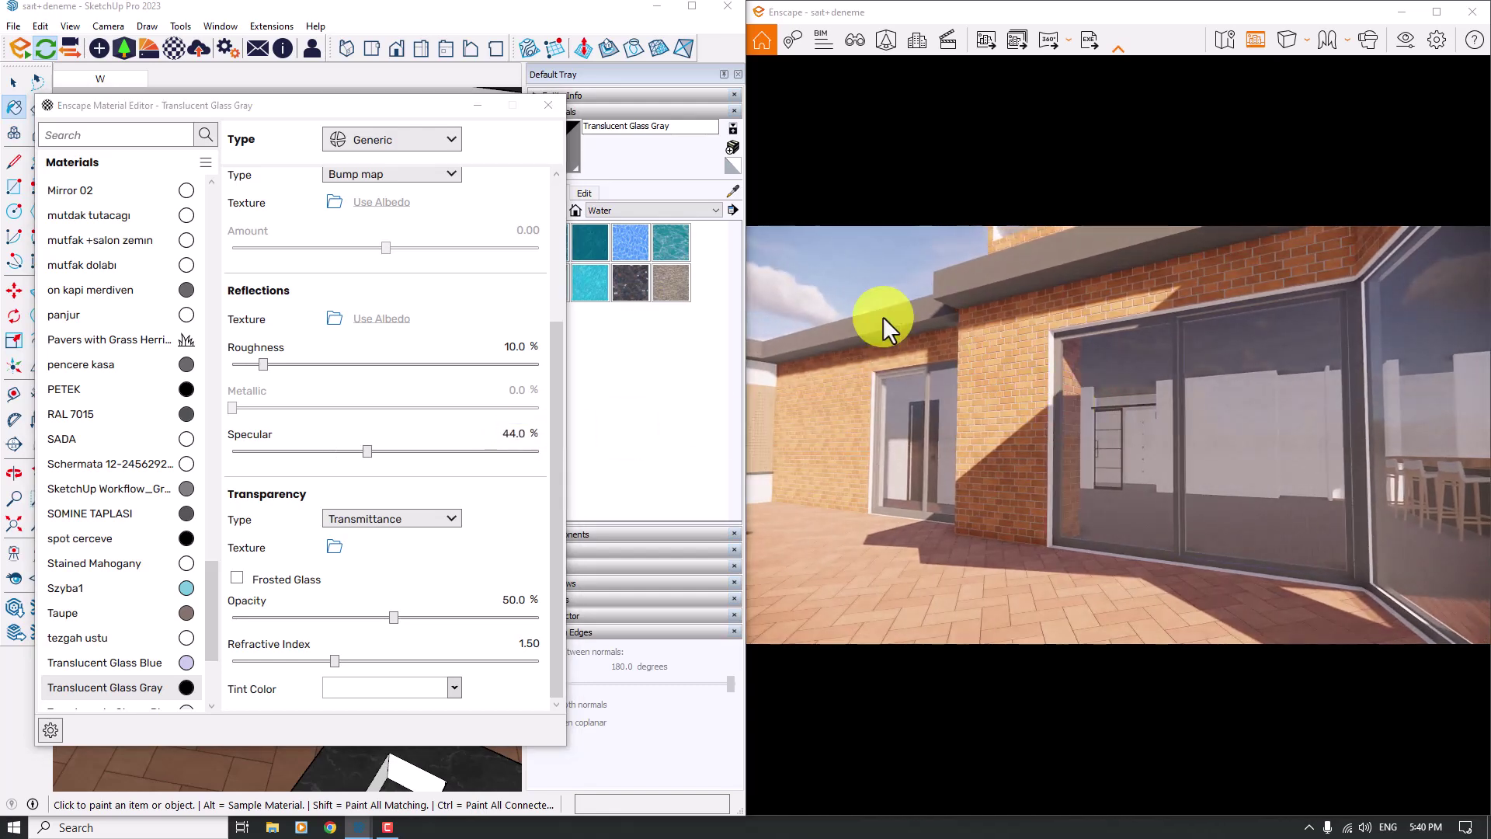
Sample the window frame material pencere kasa from the model and set its metallic value to 56%.
{"action": "left_click_drag", "start_coordinate": [440, 106], "coordinate": [416, 375]}
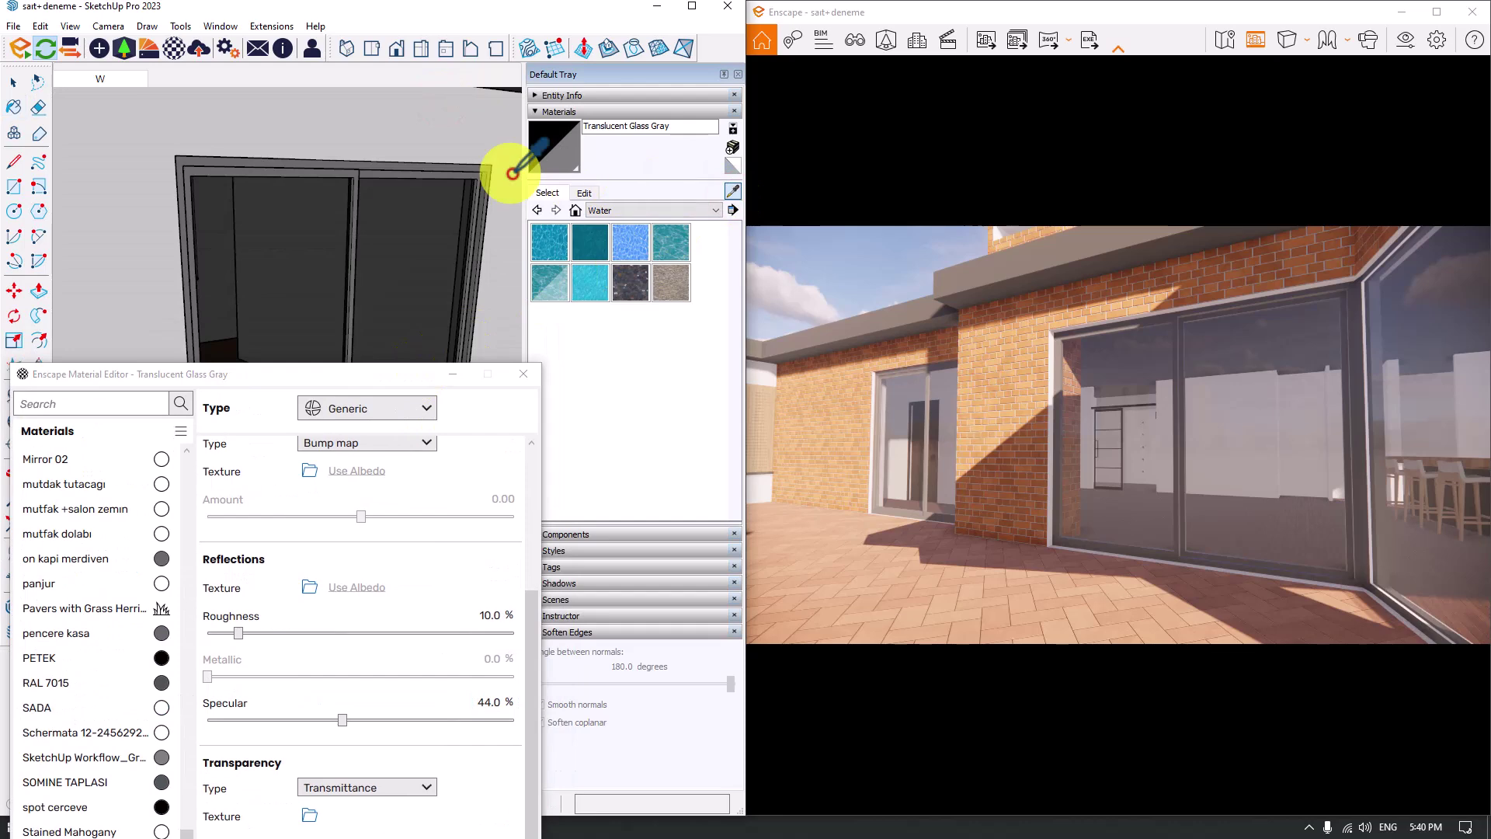
{"action": "scroll", "coordinate": [476, 156], "scroll_direction": "up", "scroll_amount": 3}
{"action": "left_click", "coordinate": [429, 241], "text": "alt"}
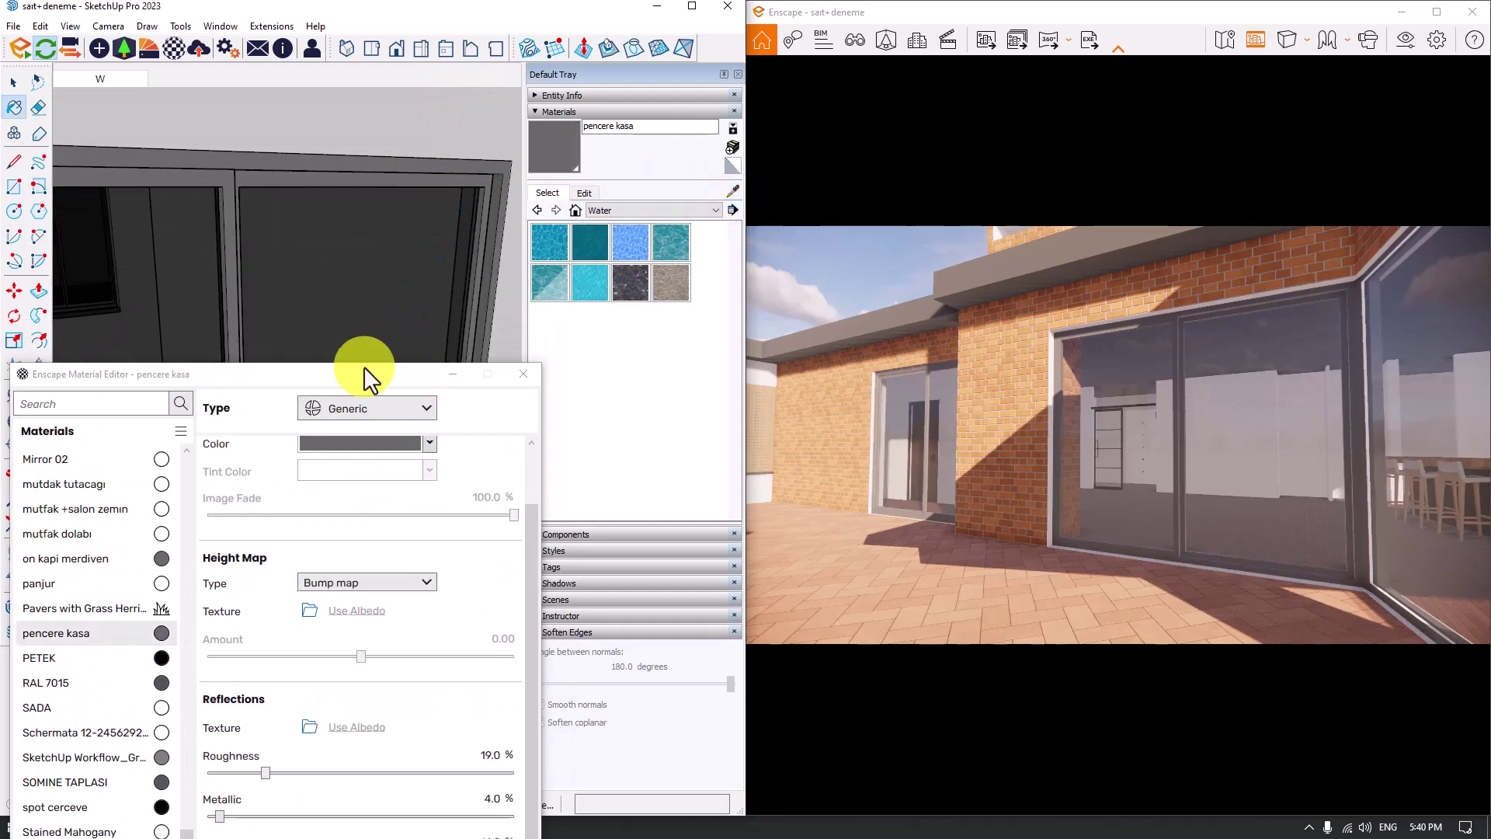
{"action": "left_click_drag", "start_coordinate": [368, 376], "coordinate": [393, 150]}
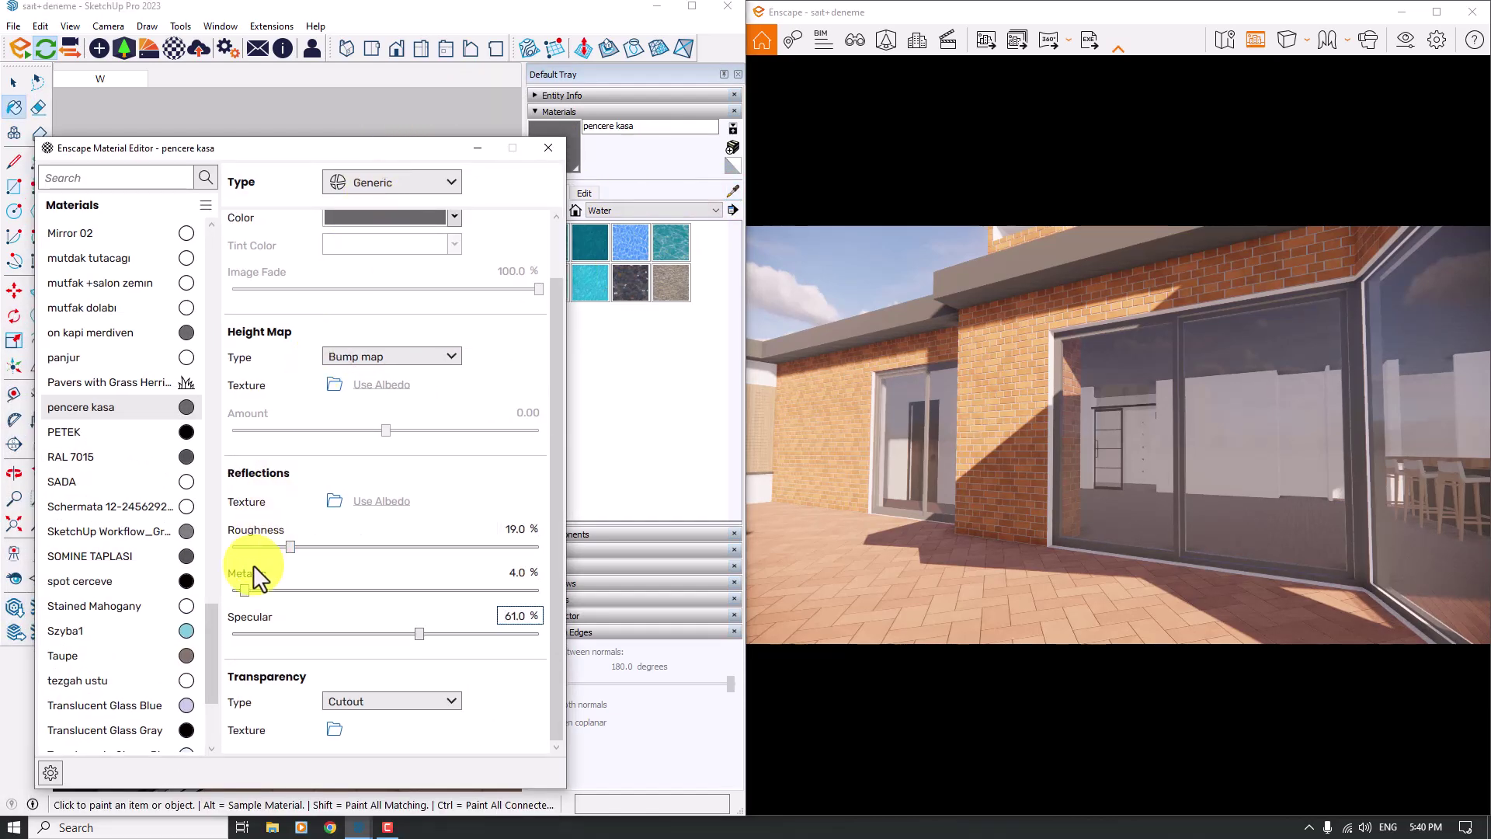
{"action": "left_click_drag", "start_coordinate": [245, 598], "coordinate": [259, 598]}
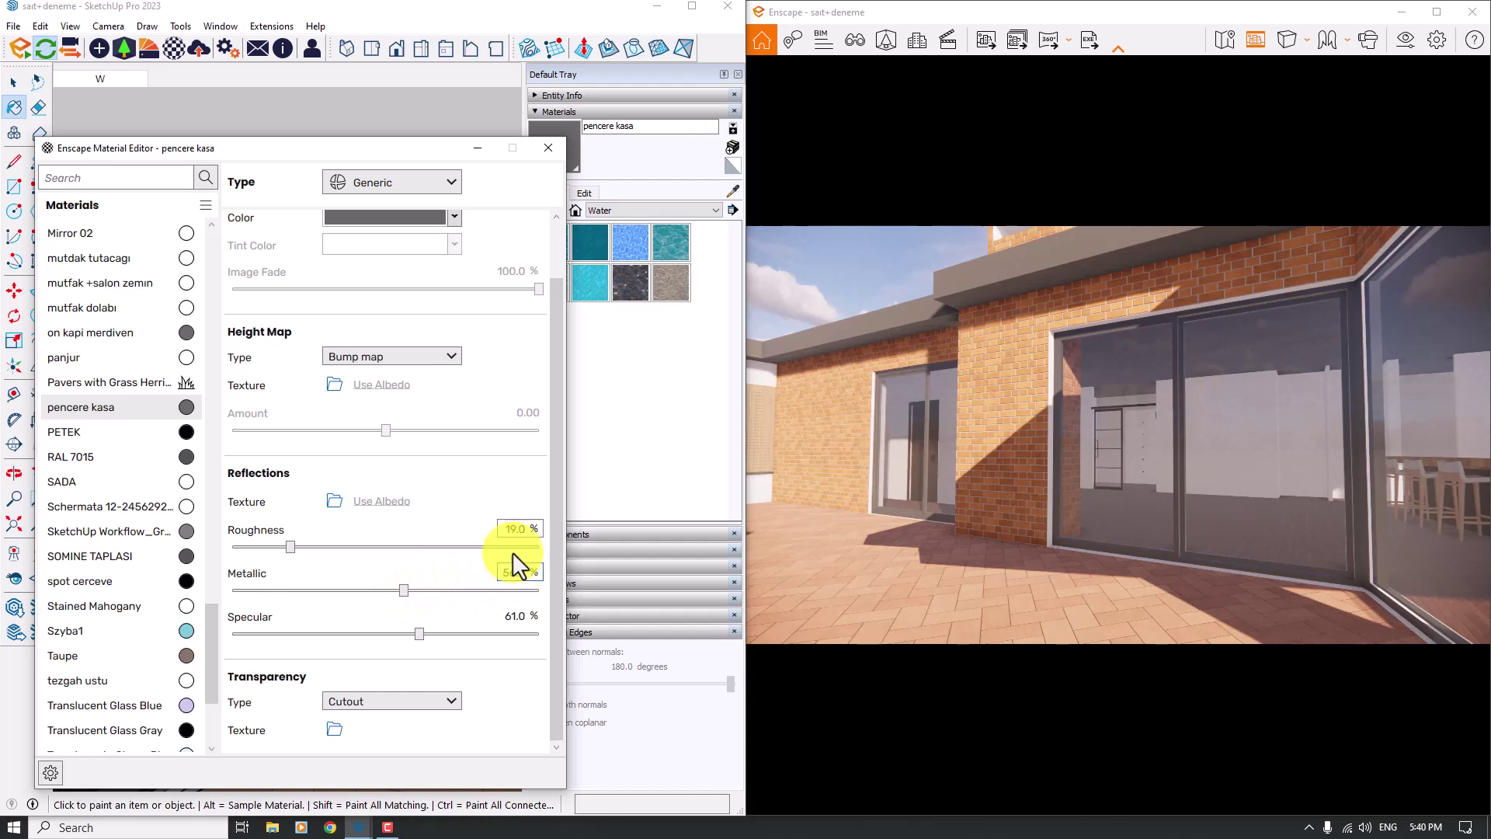
Try a salmon and a light beige color on the pencere kasa window frame material.
{"action": "left_click", "coordinate": [407, 221]}
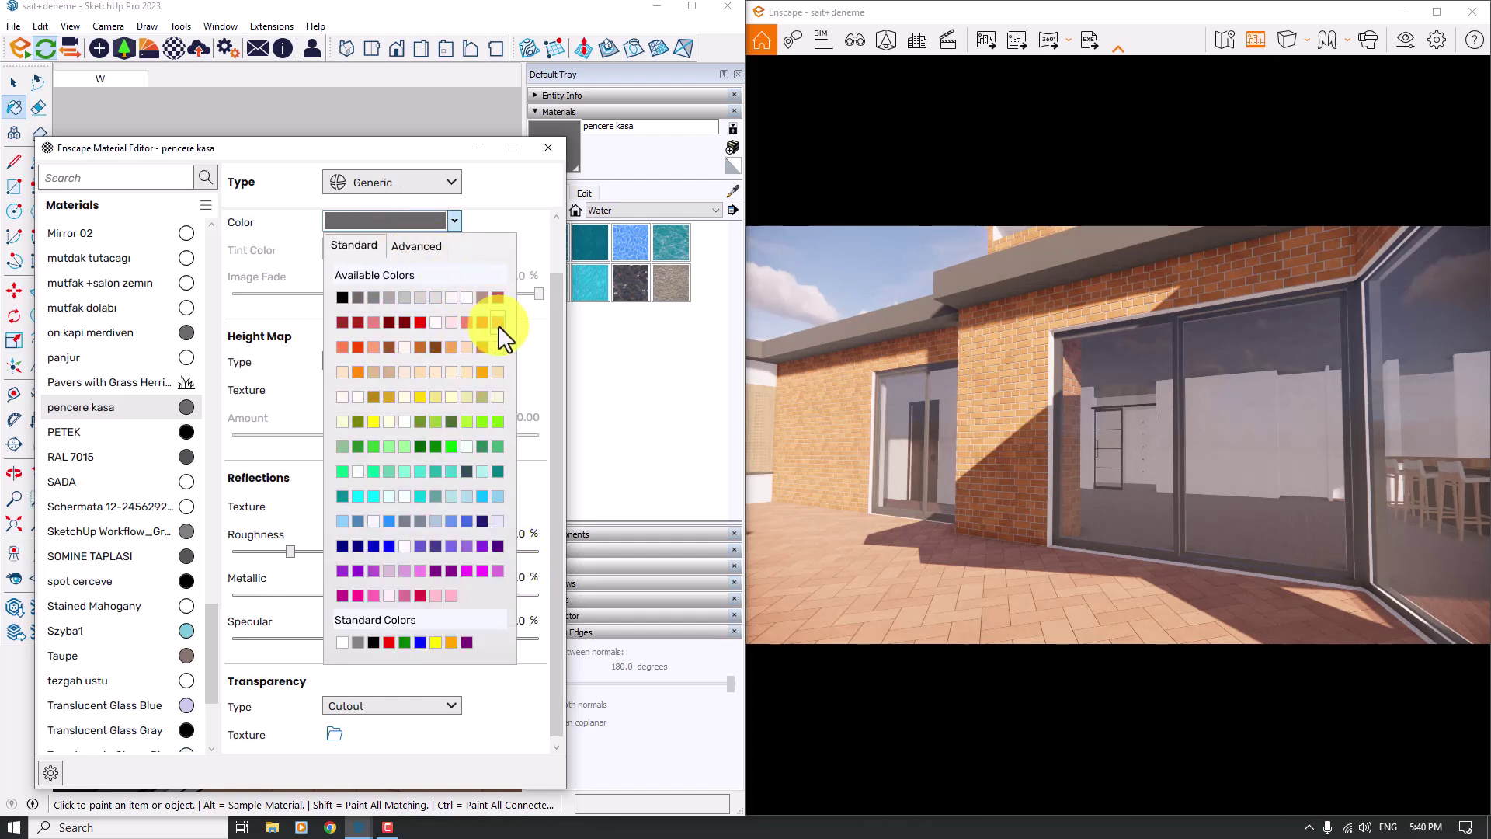
{"action": "left_click", "coordinate": [497, 323]}
{"action": "left_click", "coordinate": [446, 224]}
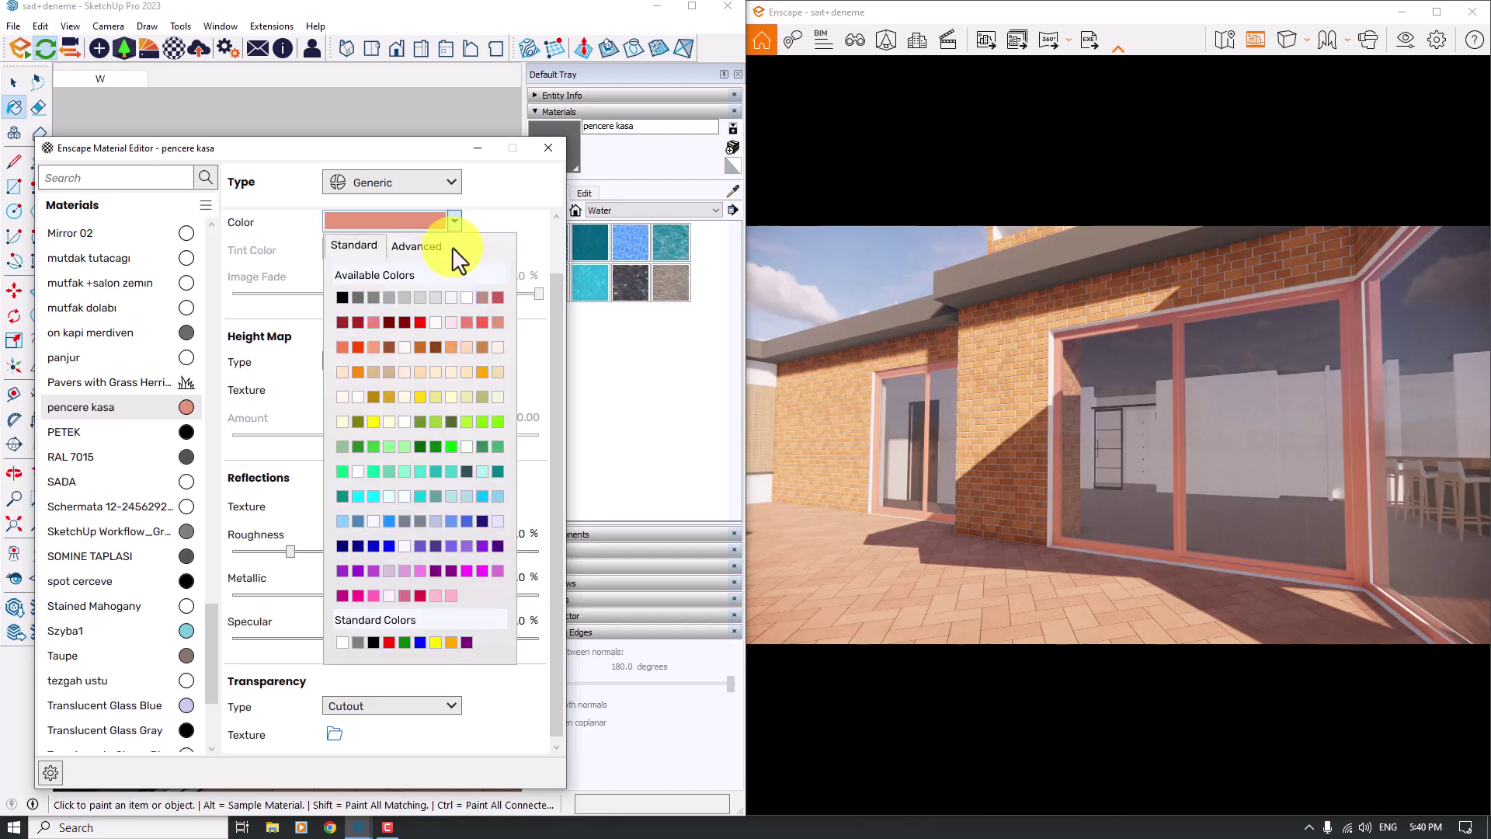
{"action": "left_click", "coordinate": [492, 363]}
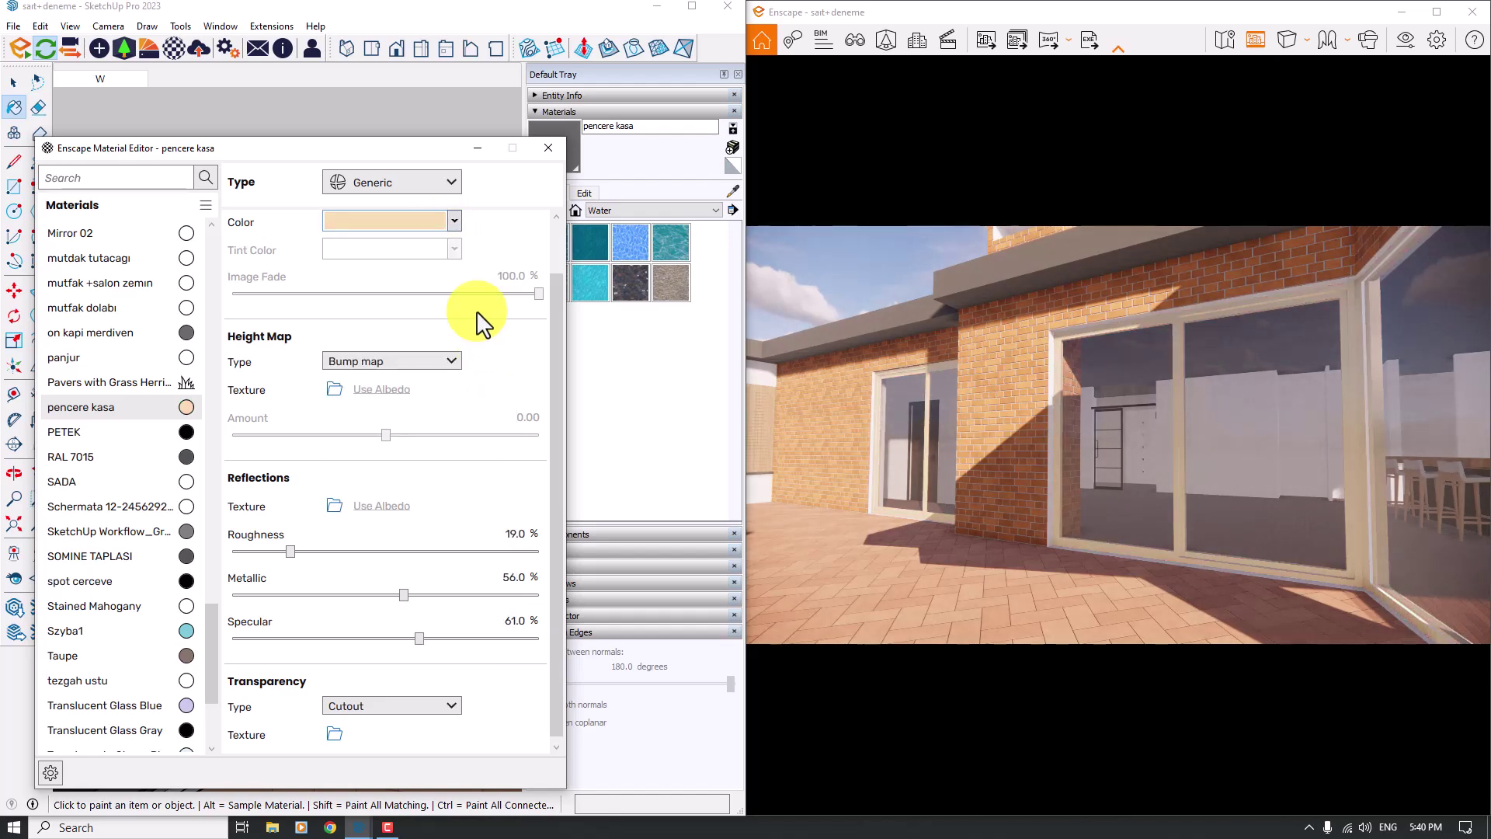
Recolor the pencere kasa window frame material slate gray and set its roughness to 7%.
{"action": "left_click", "coordinate": [452, 224]}
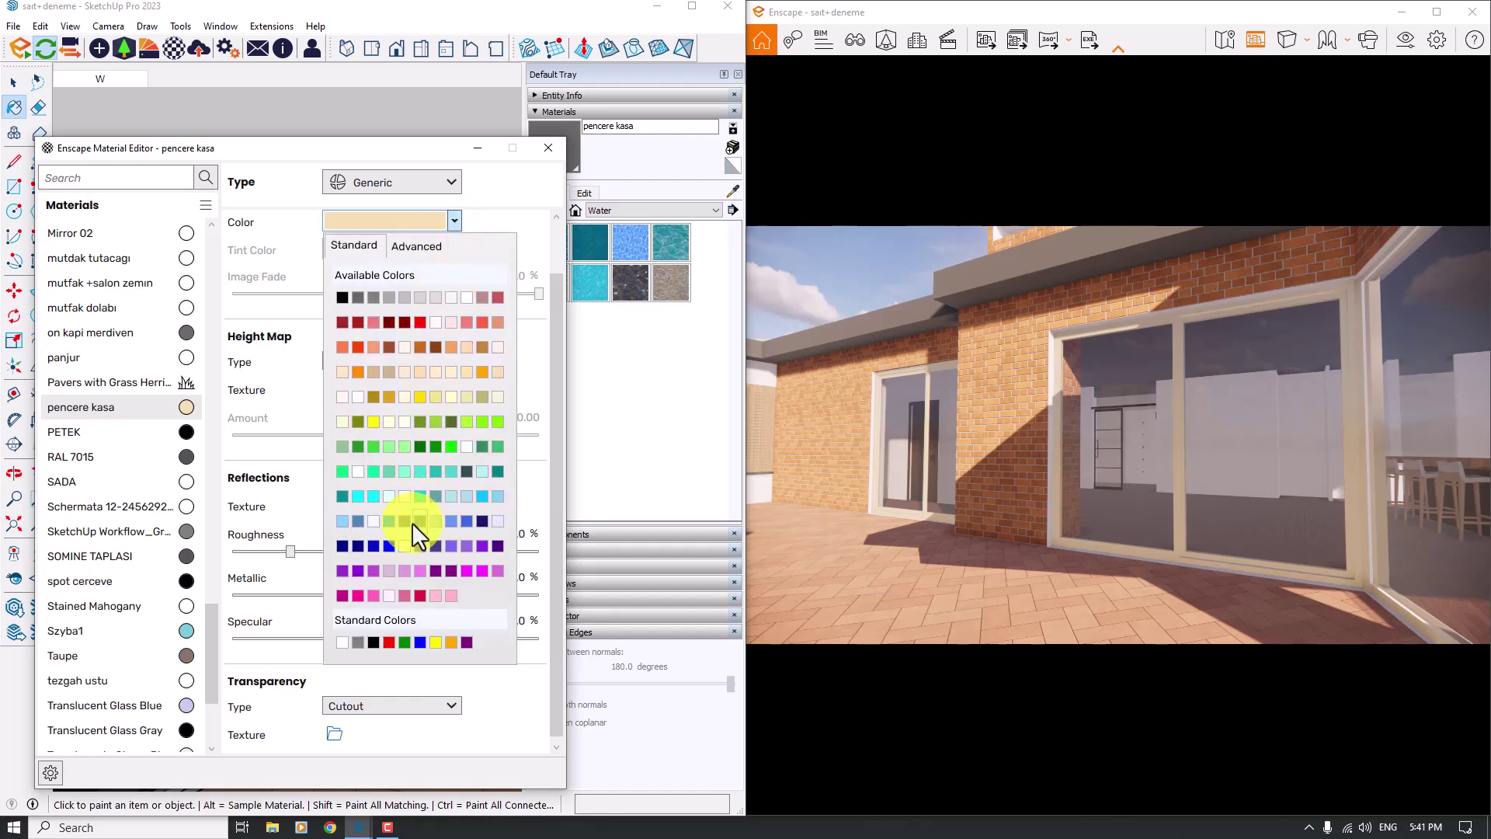
{"action": "left_click", "coordinate": [414, 522]}
{"action": "left_click_drag", "start_coordinate": [1001, 467], "coordinate": [1131, 459]}
{"action": "left_click", "coordinate": [522, 541]}
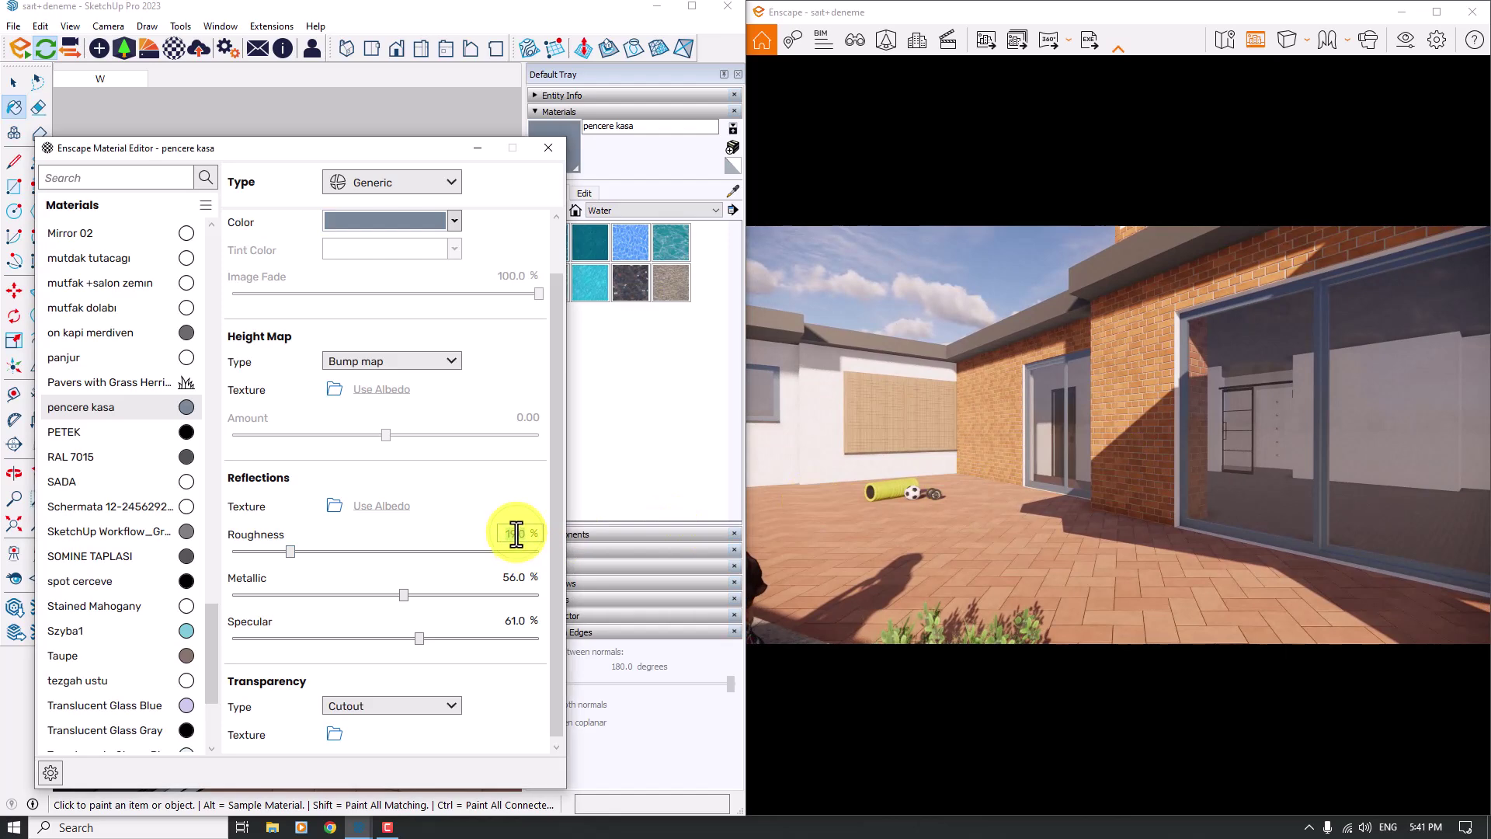
Examine the swimming pool's water surface and tiled floor in the render view.
{"action": "key", "text": "s"}
{"action": "left_click_drag", "start_coordinate": [1148, 355], "coordinate": [1148, 355]}
{"action": "key", "text": "w"}
{"action": "key", "text": "s"}
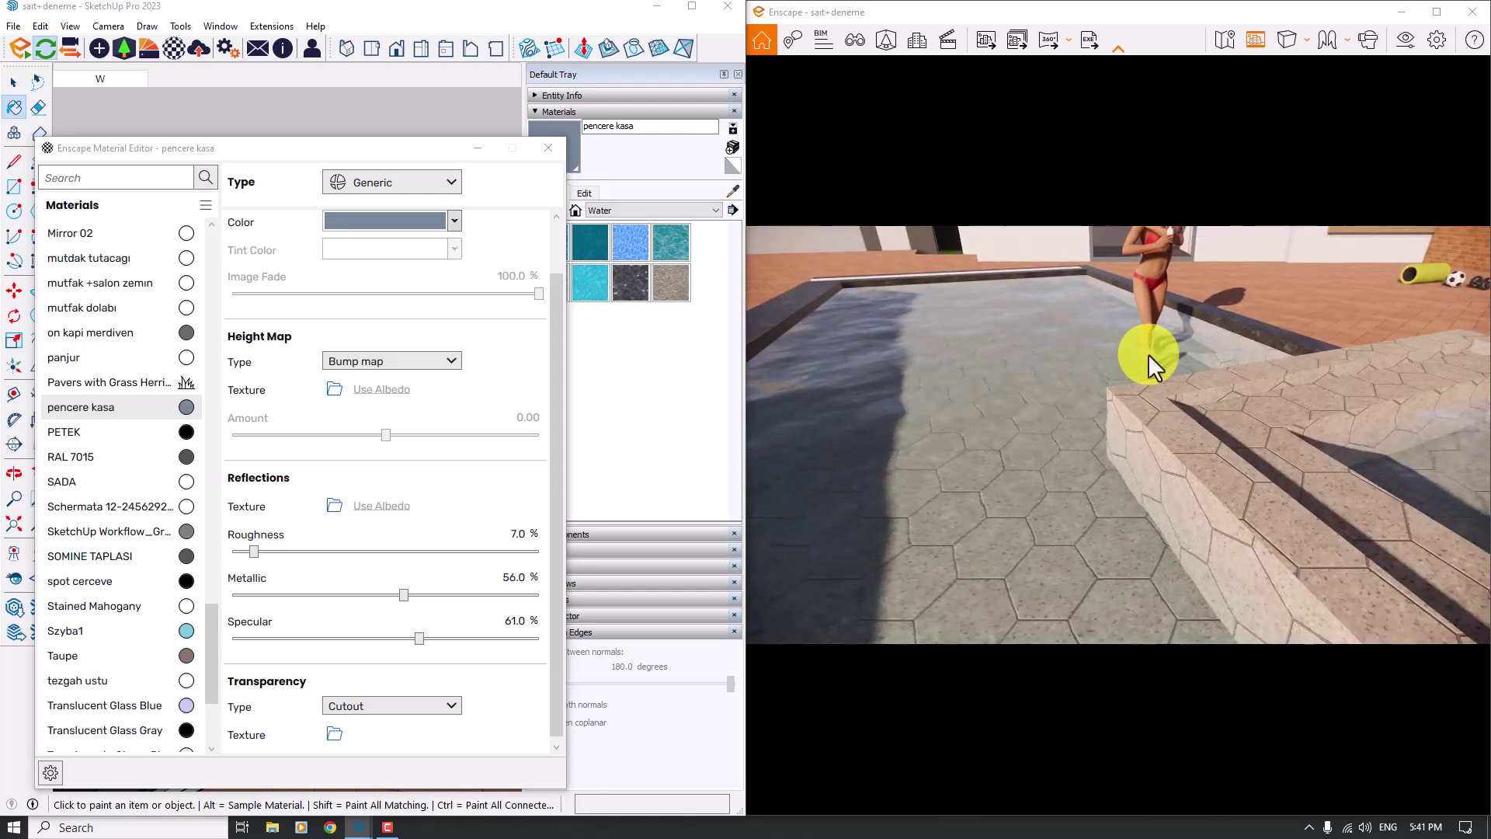
{"action": "left_click_drag", "start_coordinate": [963, 342], "coordinate": [1001, 397]}
{"action": "right_click_drag", "start_coordinate": [1001, 397], "coordinate": [1002, 401]}
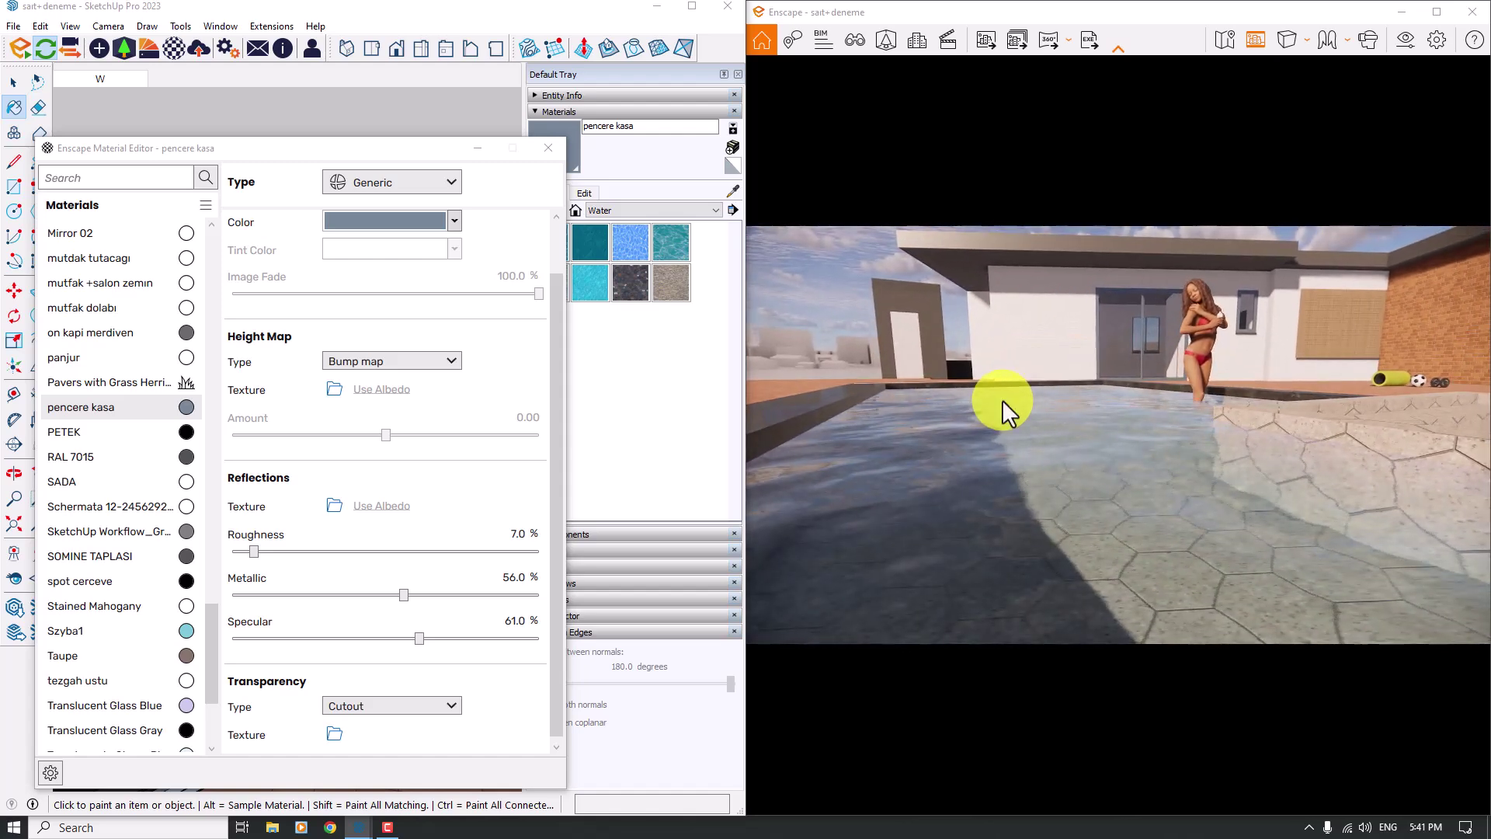
Sample the pool's Water Pool Light material from the model and set its water color to light sky blue.
{"action": "left_click_drag", "start_coordinate": [1033, 454], "coordinate": [1033, 447]}
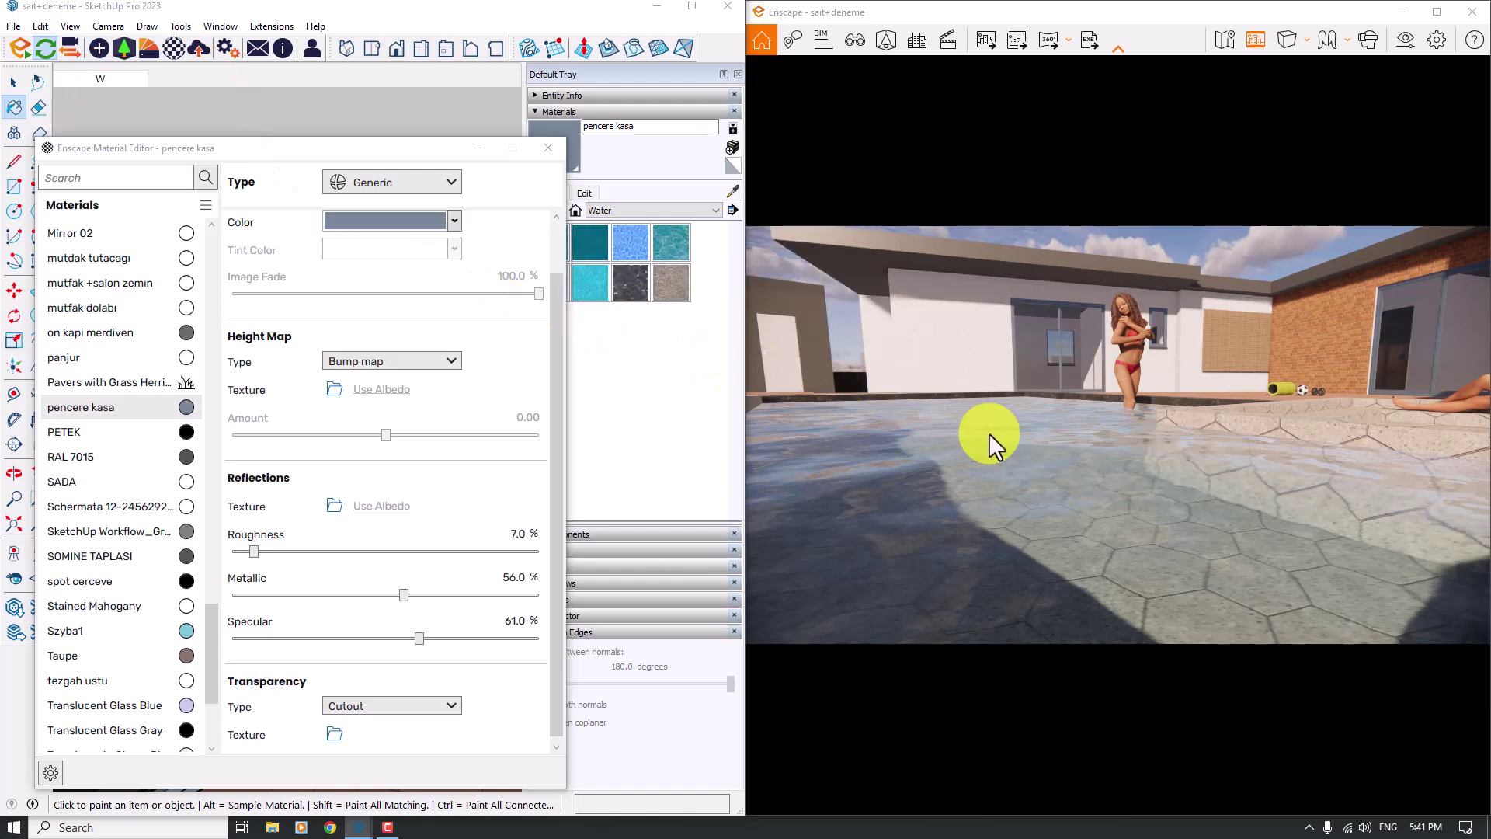
{"action": "left_click_drag", "start_coordinate": [436, 149], "coordinate": [502, 626]}
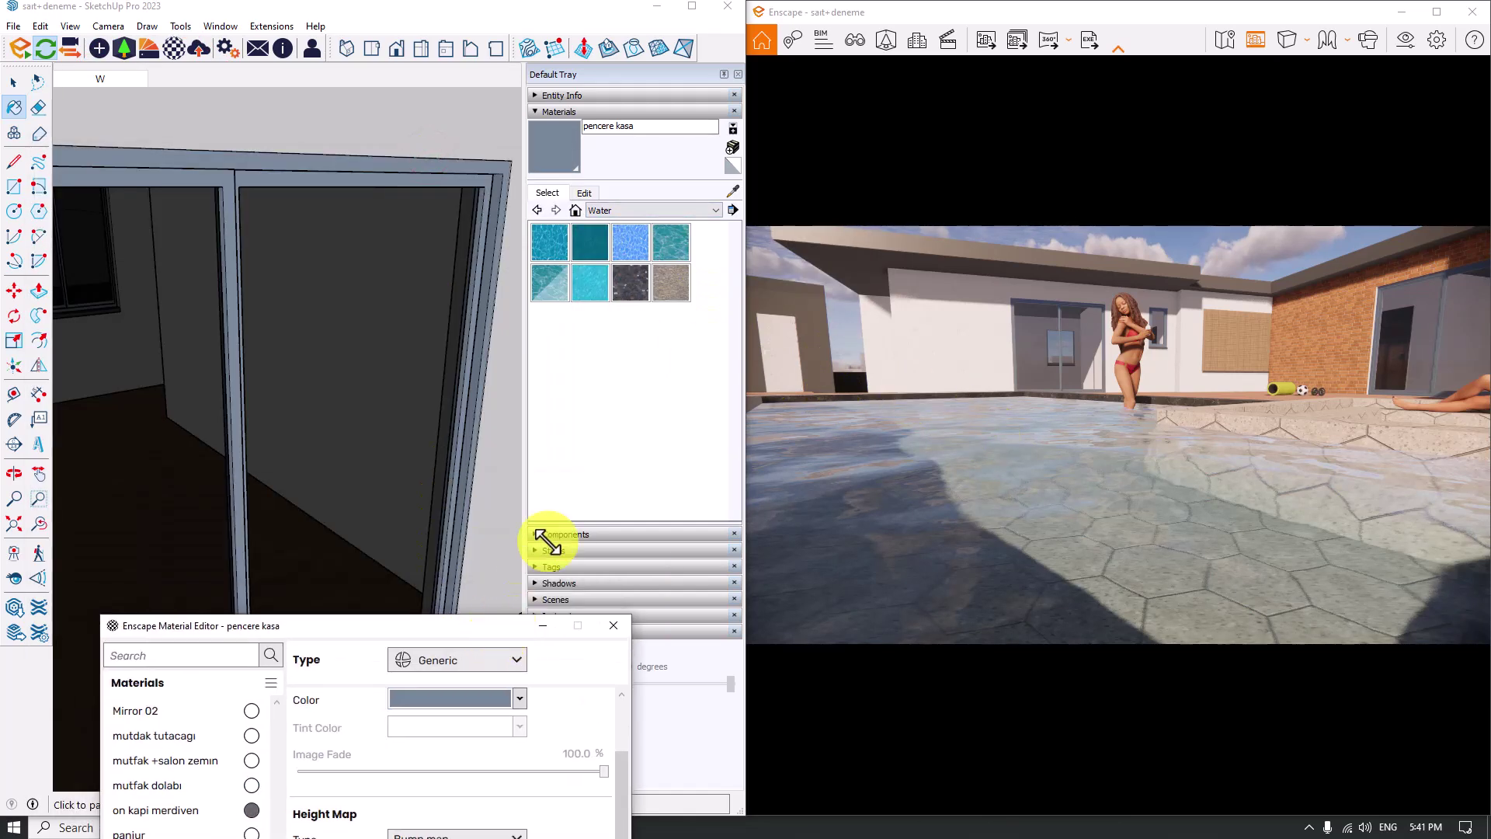
{"action": "scroll", "coordinate": [426, 317], "scroll_direction": "down", "scroll_amount": 10}
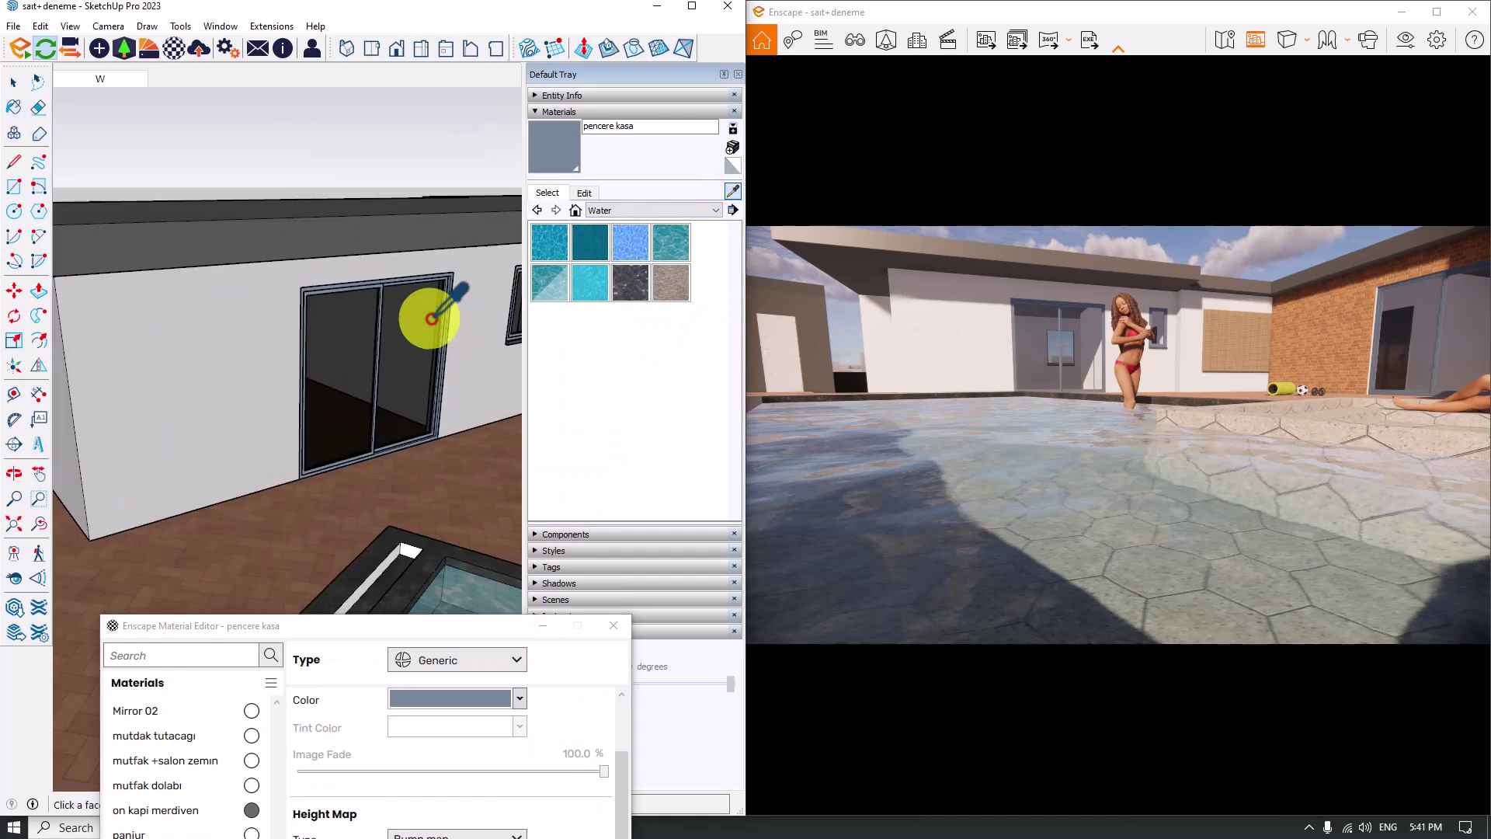
{"action": "scroll", "coordinate": [430, 319], "scroll_direction": "up", "scroll_amount": 5}
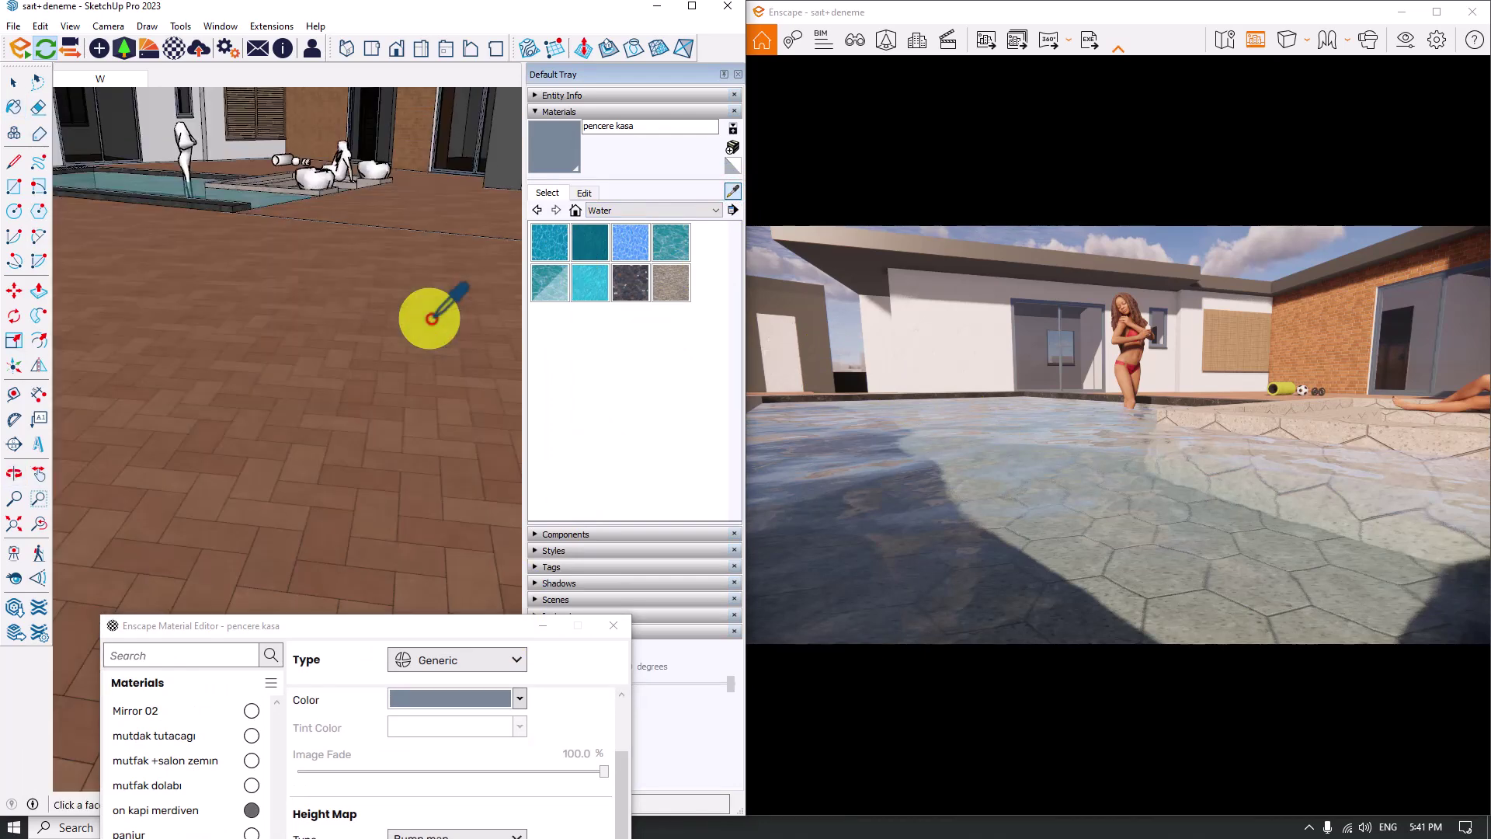
{"action": "scroll", "coordinate": [428, 320], "scroll_direction": "down", "scroll_amount": 5}
{"action": "scroll", "coordinate": [323, 406], "scroll_direction": "up", "scroll_amount": 6}
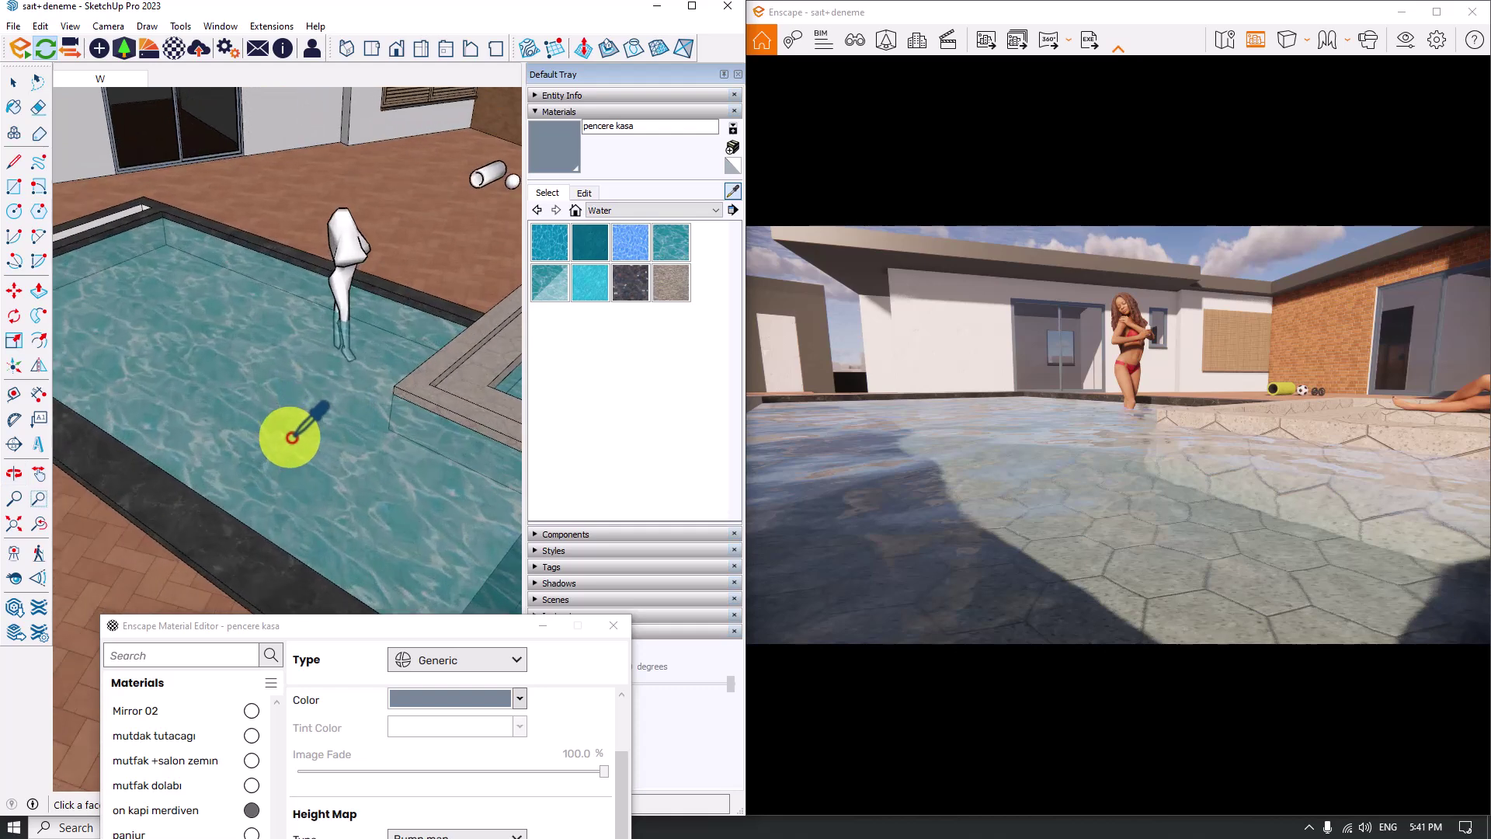
{"action": "left_click", "coordinate": [312, 460]}
{"action": "left_click_drag", "start_coordinate": [403, 630], "coordinate": [300, 160]}
{"action": "left_click", "coordinate": [314, 184]}
{"action": "left_click", "coordinate": [371, 255]}
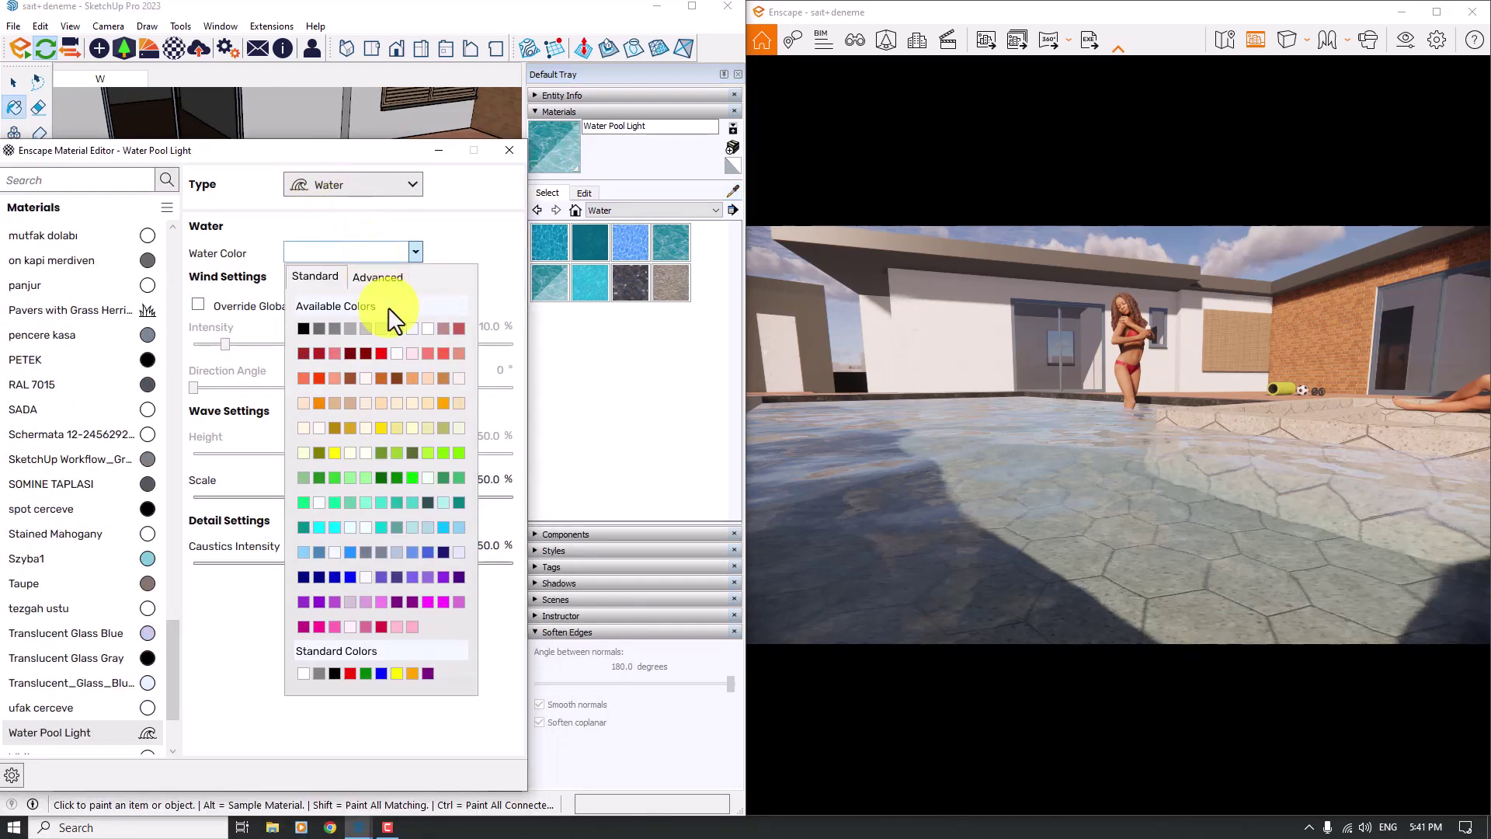
{"action": "left_click", "coordinate": [459, 527]}
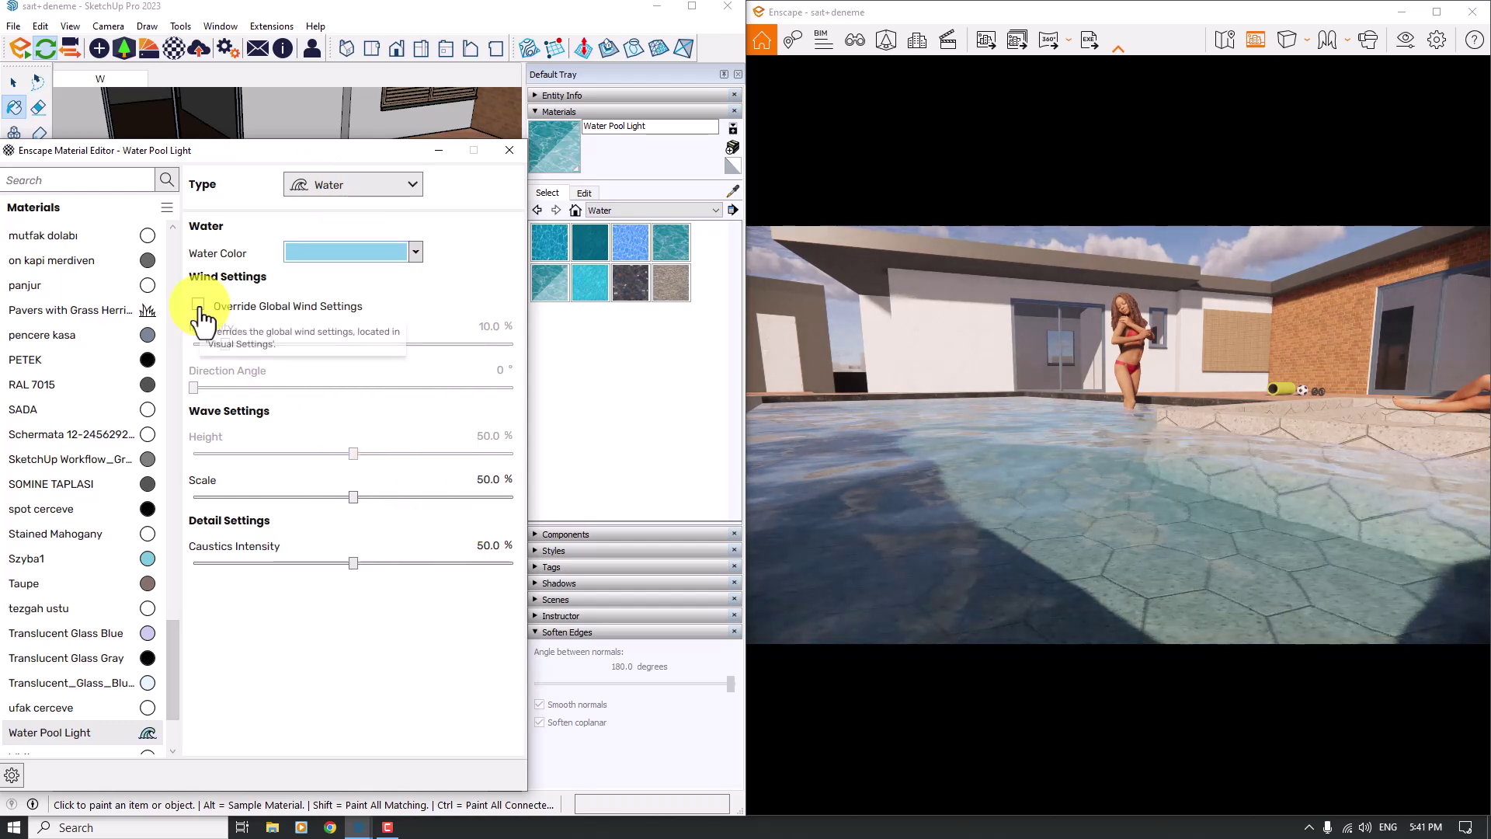
Override the global wind settings for the pool water with 0% intensity and set the wave height to 6%.
{"action": "left_click", "coordinate": [199, 305]}
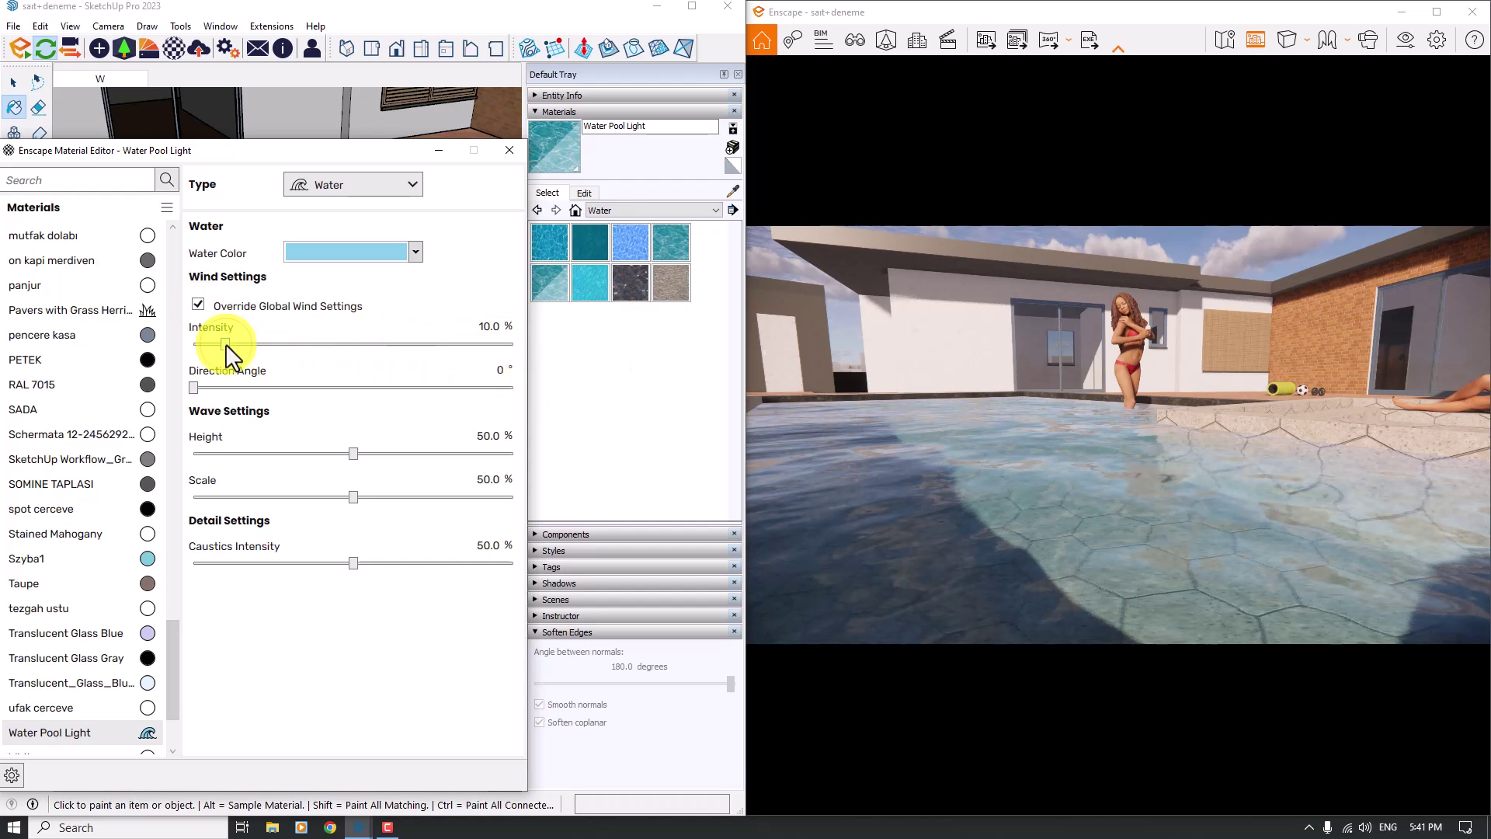
{"action": "left_click_drag", "start_coordinate": [225, 343], "coordinate": [173, 357]}
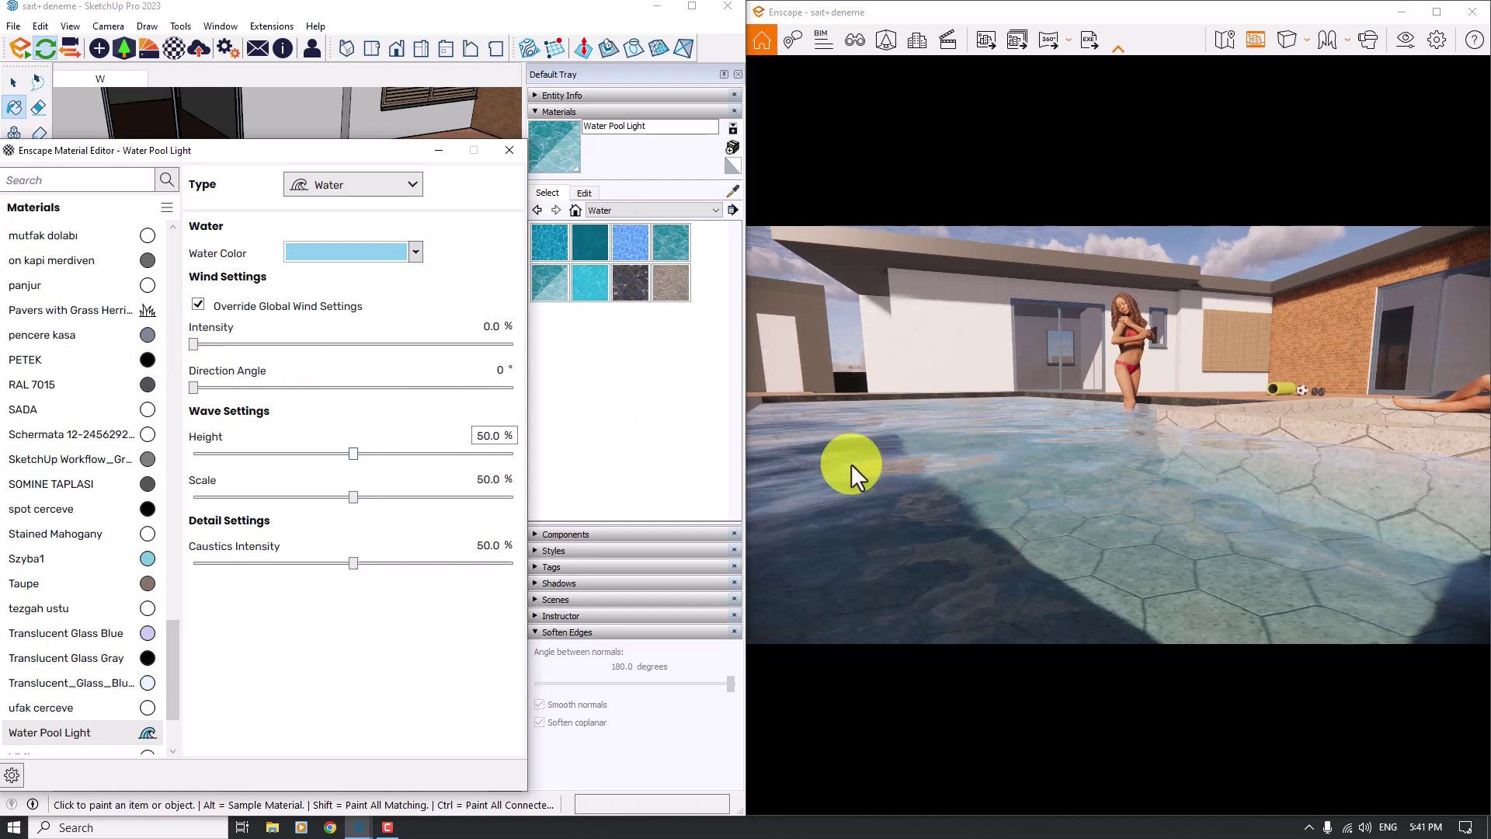
{"action": "left_click", "coordinate": [289, 455]}
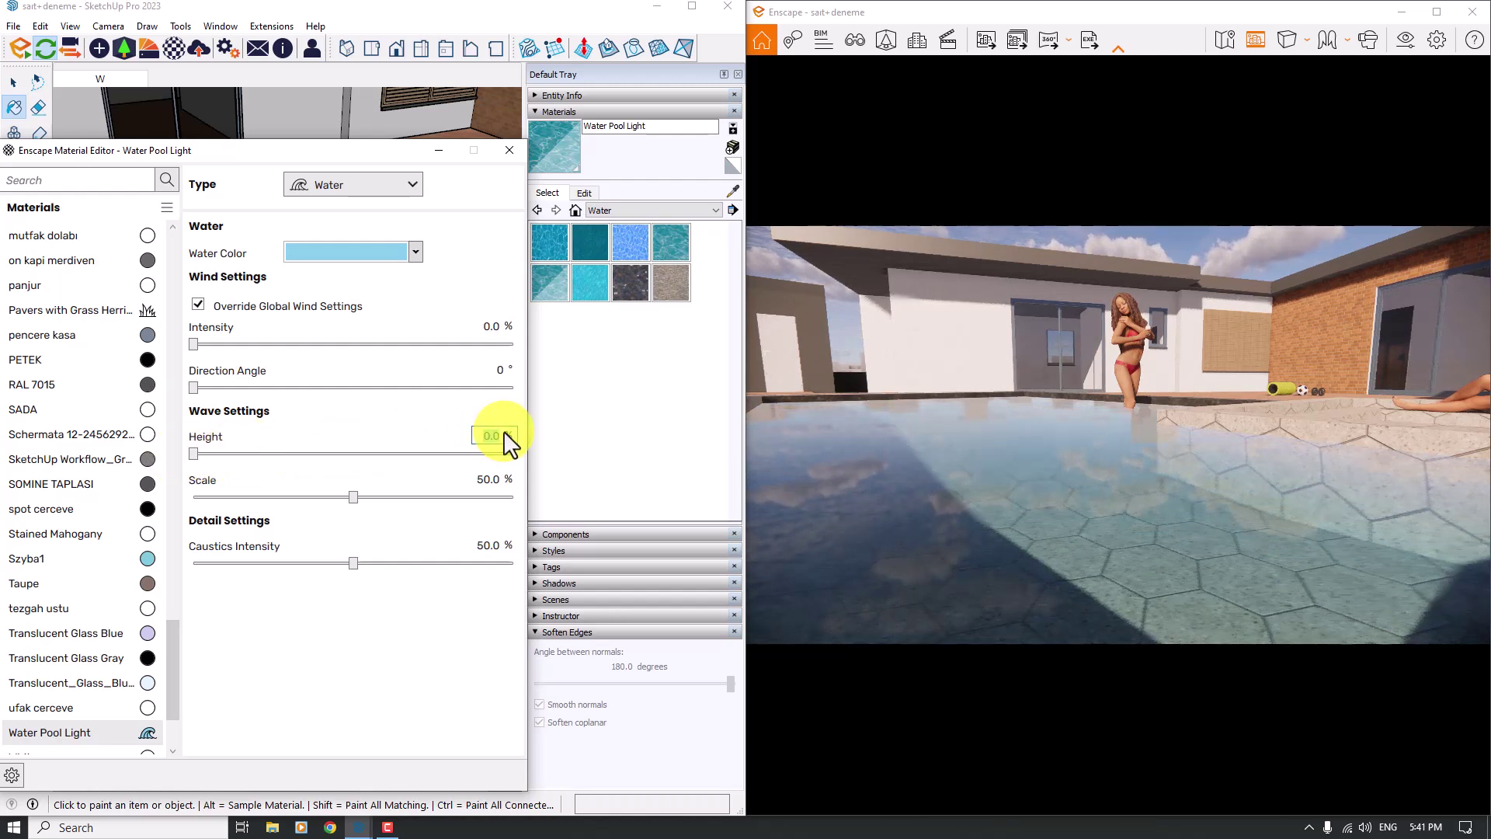
{"action": "type", "text": "6"}
{"action": "right_click_drag", "start_coordinate": [1078, 394], "coordinate": [1080, 397]}
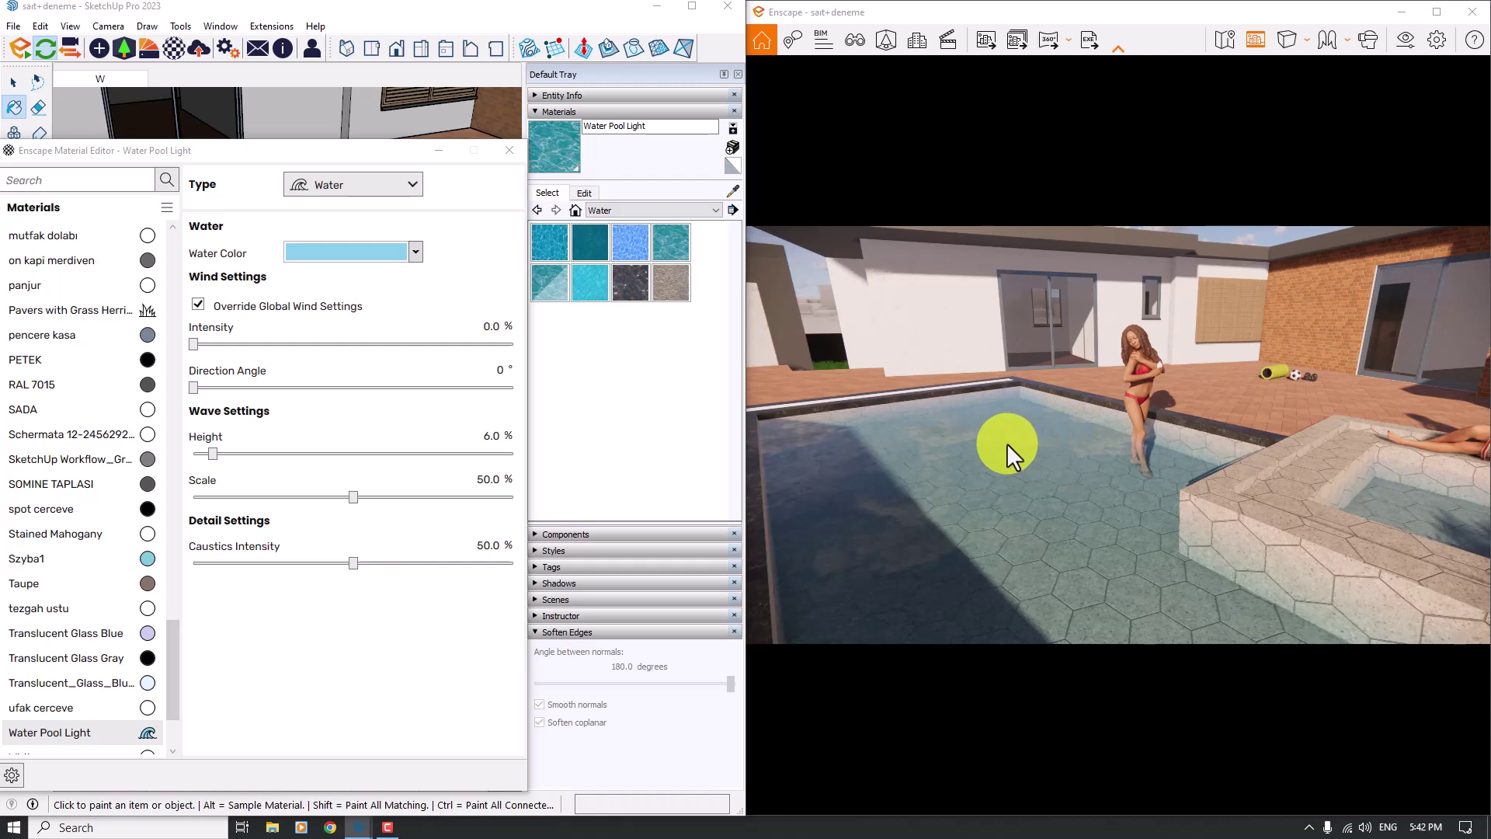
Set the pool water's wave scale to 16% and its caustics intensity to 100%, and close the material editor.
{"action": "left_click", "coordinate": [490, 480]}
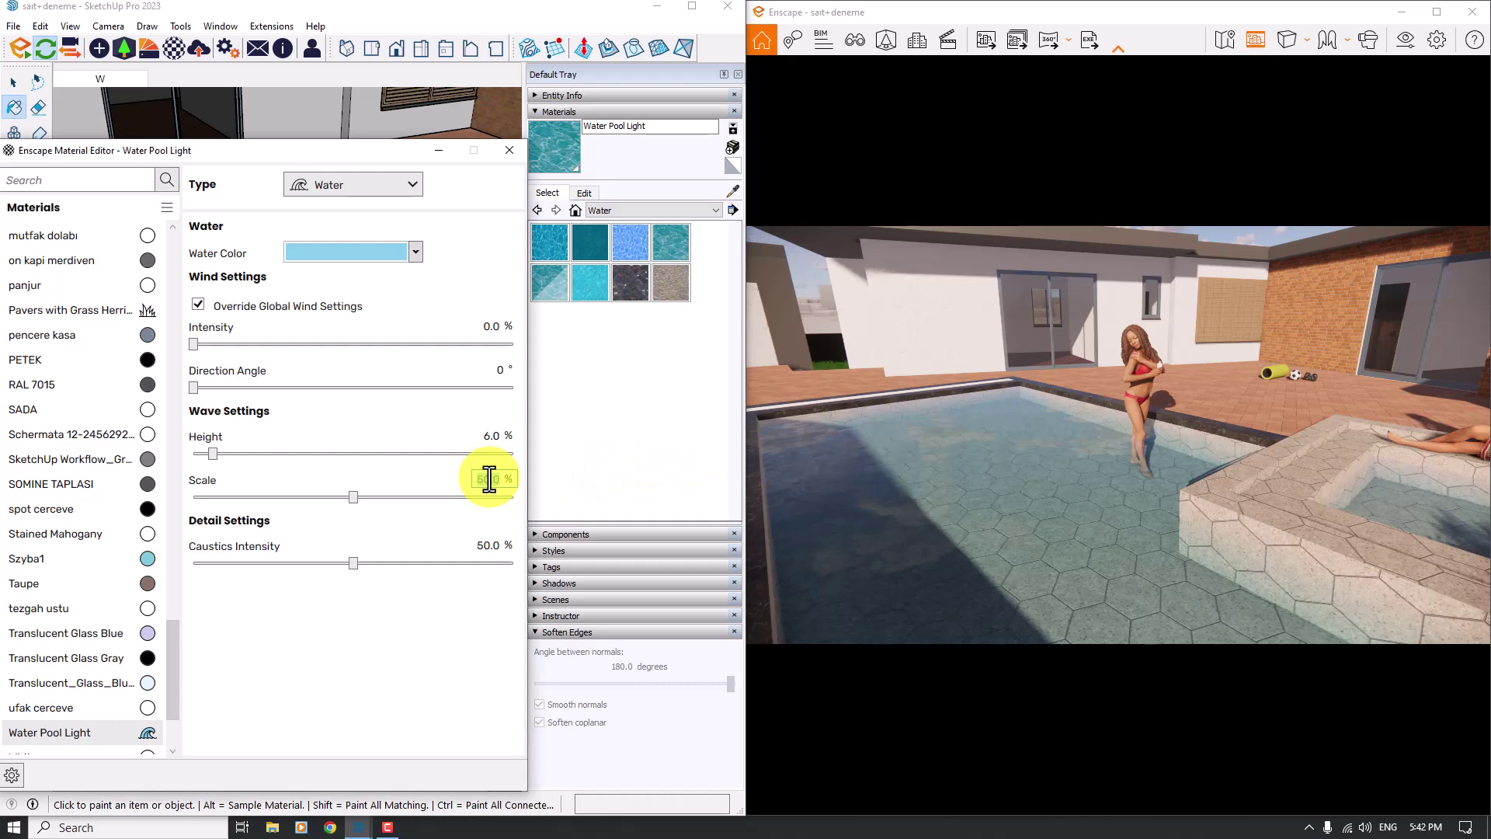
{"action": "right_click_drag", "start_coordinate": [961, 483], "coordinate": [975, 476]}
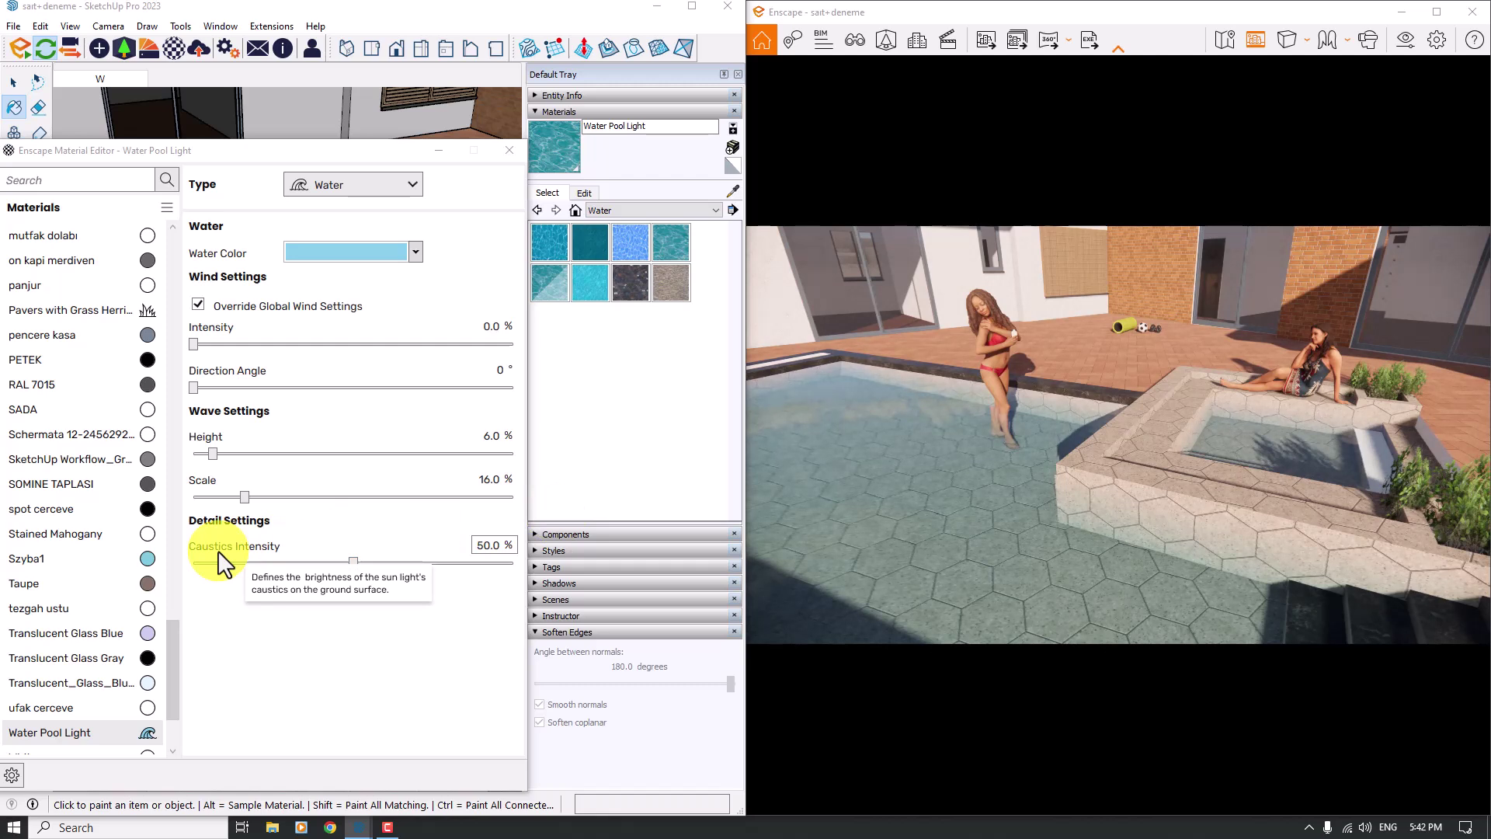
{"action": "left_click_drag", "start_coordinate": [354, 561], "coordinate": [436, 563]}
{"action": "left_click_drag", "start_coordinate": [708, 574], "coordinate": [859, 579]}
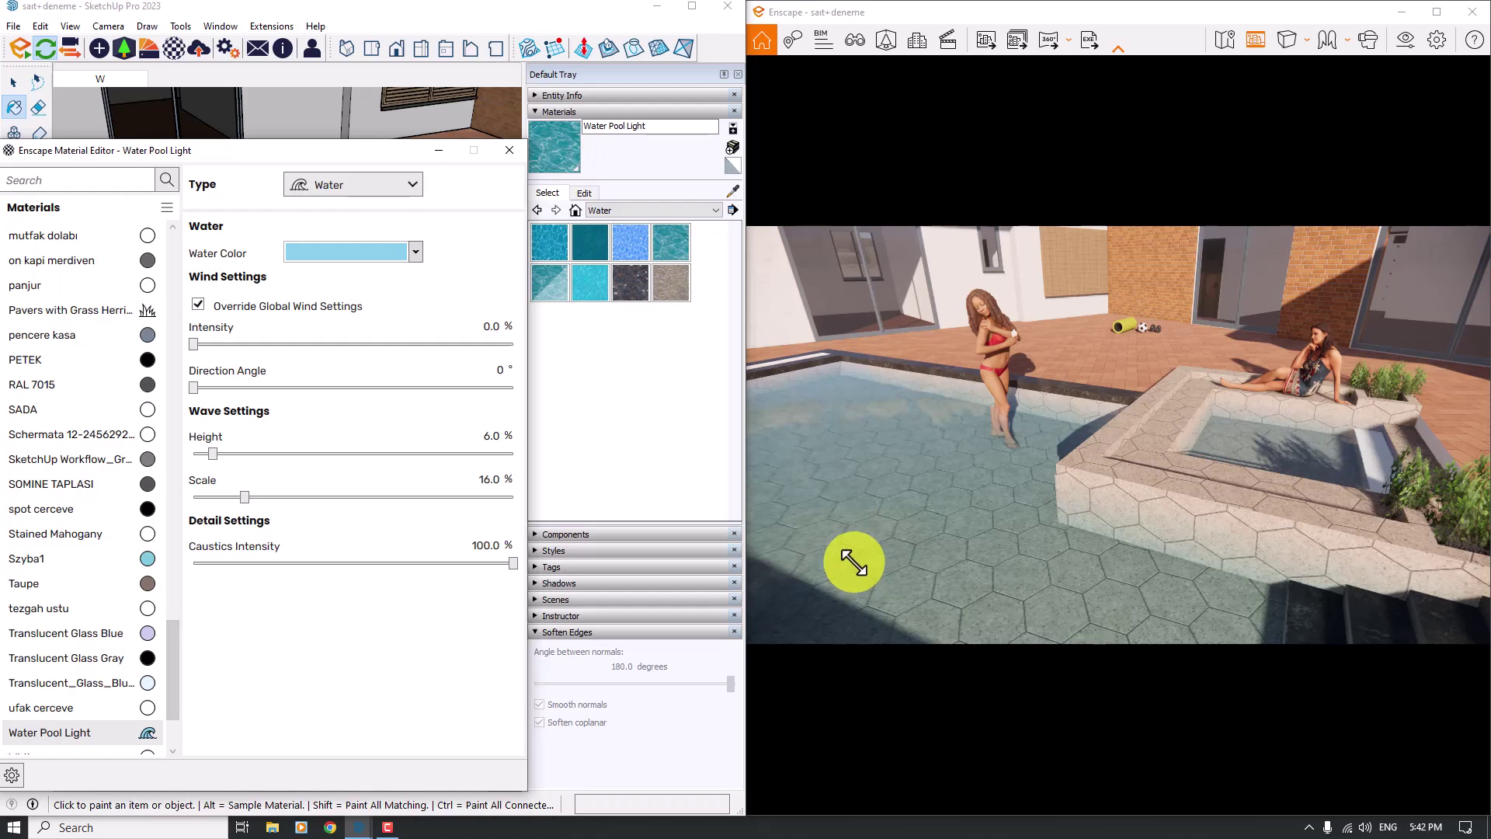
{"action": "left_click", "coordinate": [509, 158]}
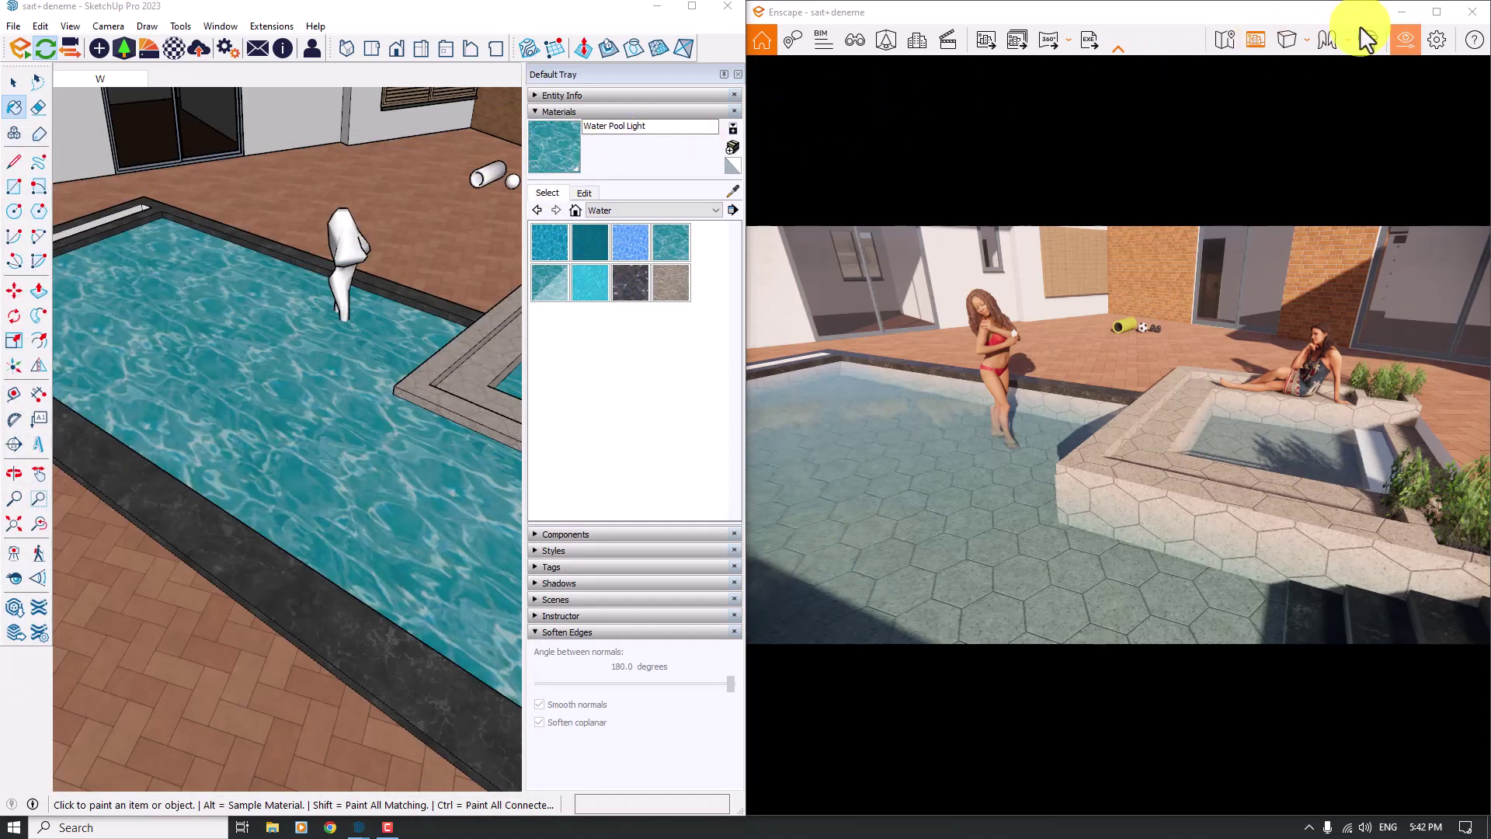
Maximize the render window and return the camera to the saved view W.
{"action": "left_click", "coordinate": [1438, 13]}
{"action": "right_click_drag", "start_coordinate": [836, 268], "coordinate": [836, 272]}
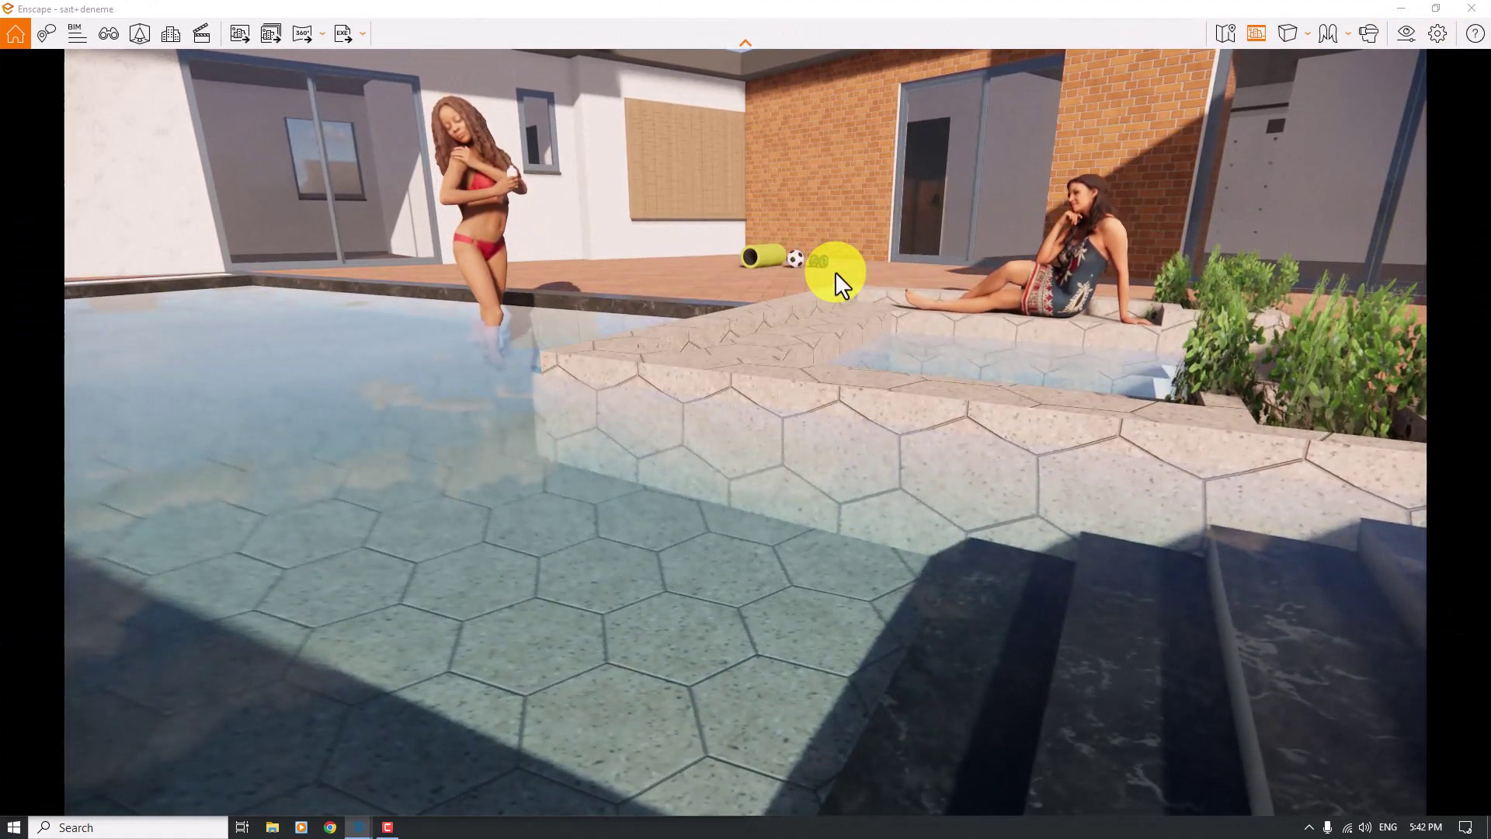
{"action": "key", "text": "v"}
{"action": "left_click", "coordinate": [90, 227]}
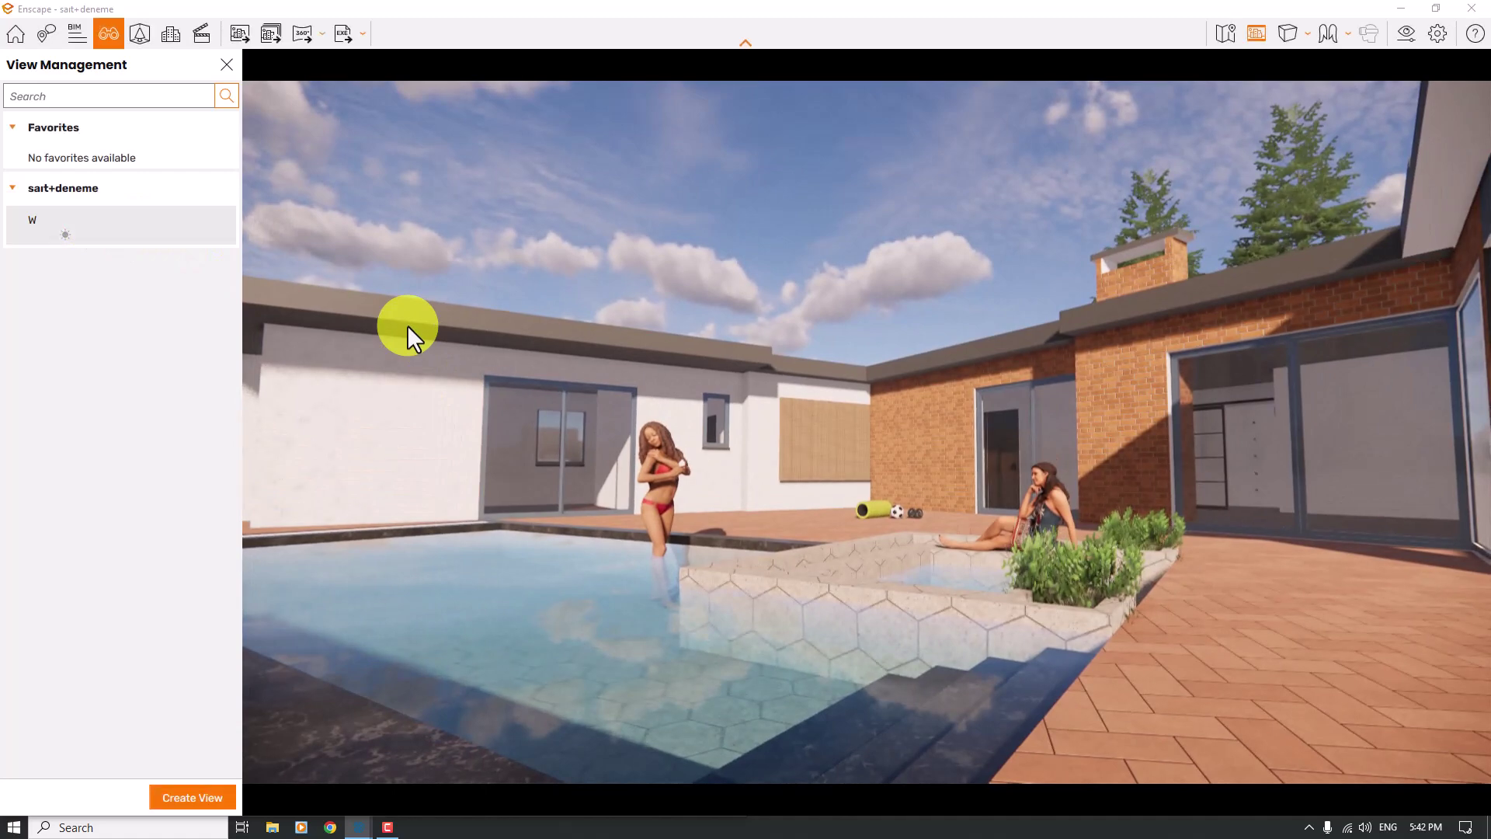
{"action": "left_click", "coordinate": [226, 64]}
Place the render beside the SketchUp model, sample the CATI roof edge material and open it in the Enscape Material Editor.
{"action": "left_click_drag", "start_coordinate": [882, 7], "coordinate": [1487, 267]}
{"action": "left_click", "coordinate": [417, 230]}
{"action": "scroll", "coordinate": [403, 207], "scroll_direction": "up", "scroll_amount": 3}
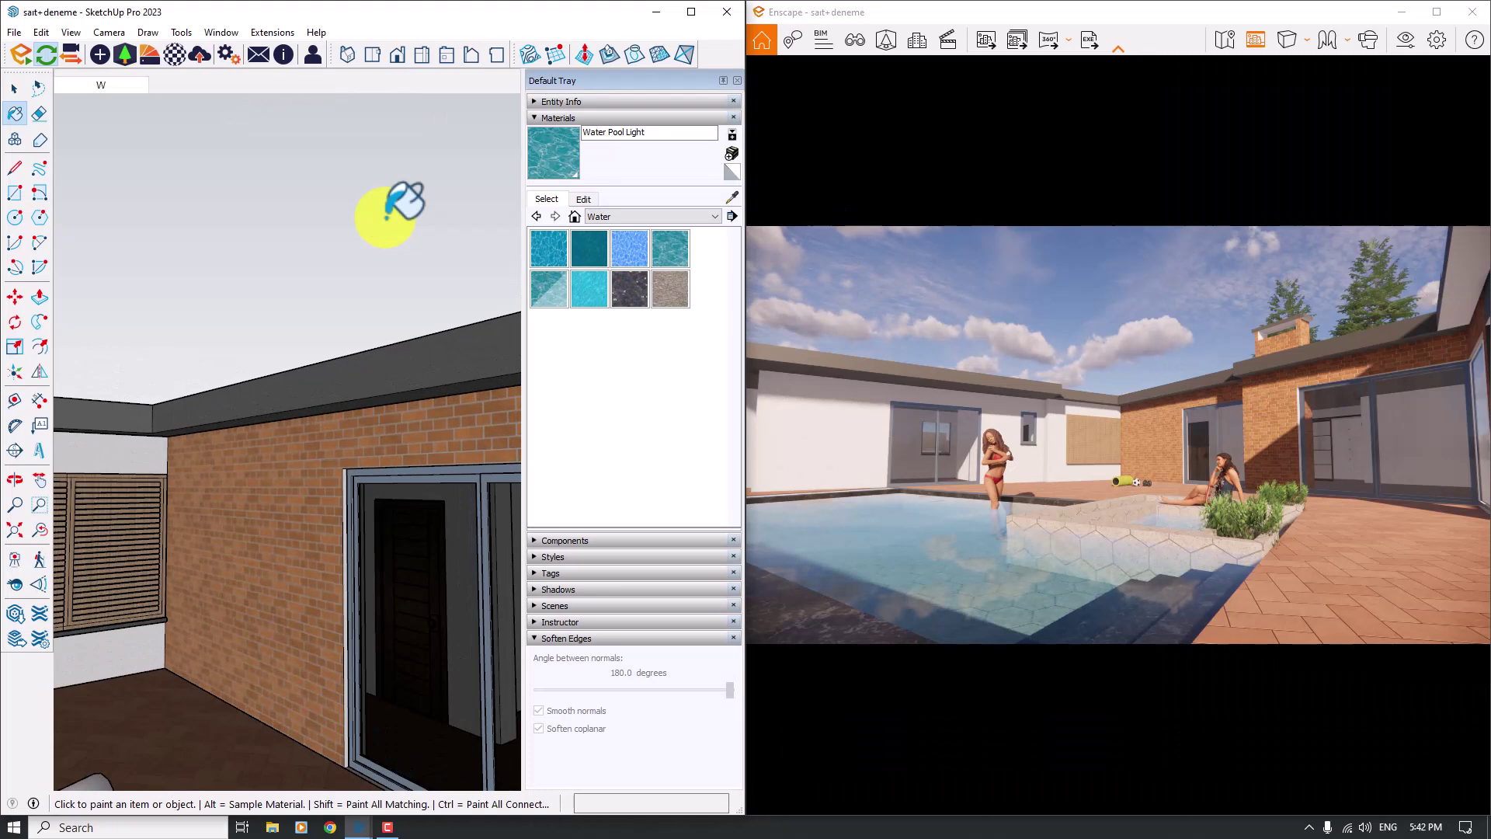
{"action": "left_click", "coordinate": [732, 196]}
{"action": "left_click", "coordinate": [469, 336]}
{"action": "left_click", "coordinate": [176, 56]}
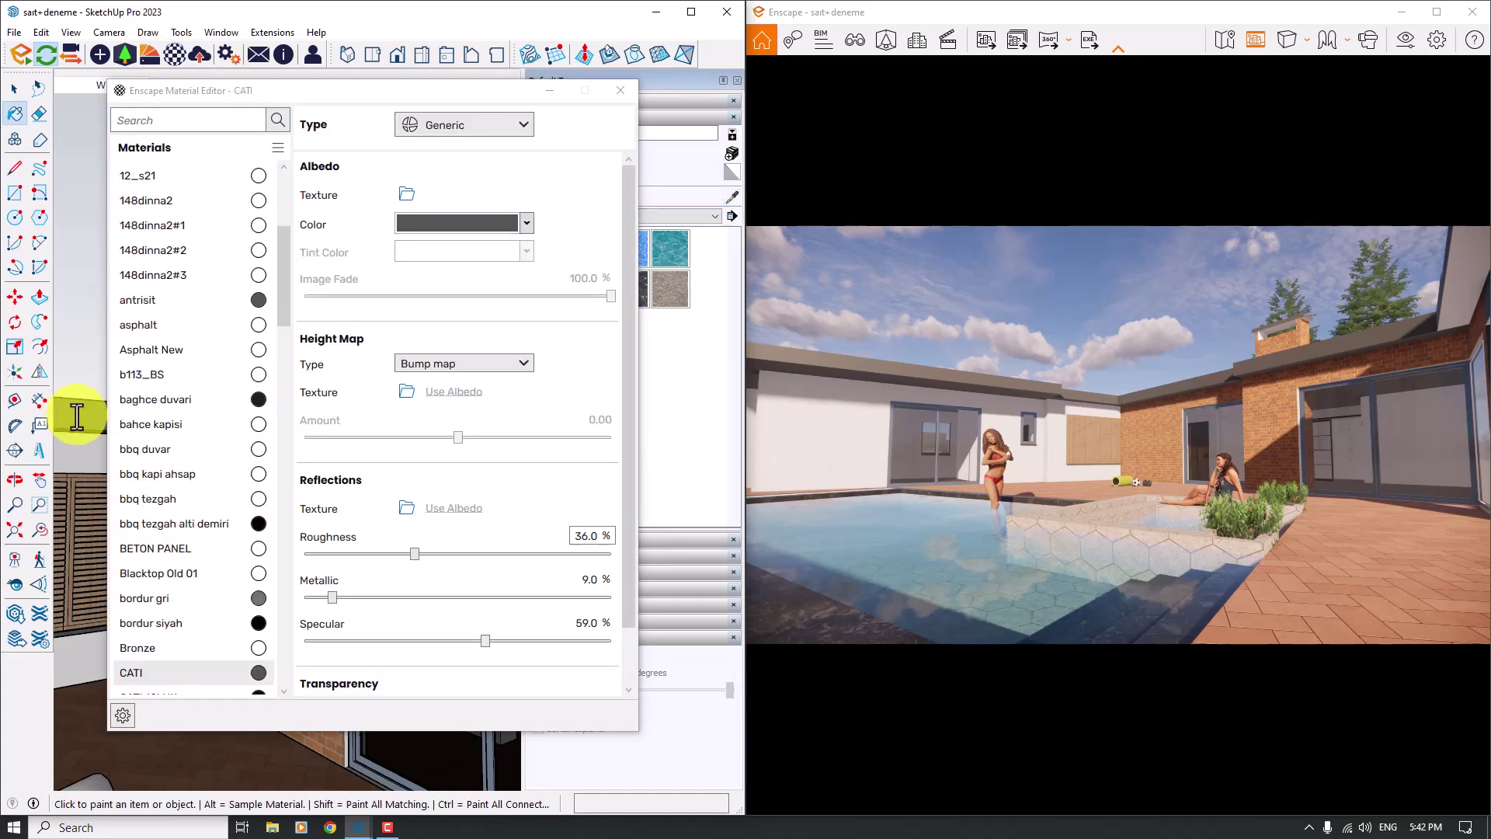
Set the CATI roof material's metallic value to 33% and its roughness to 16%.
{"action": "left_click_drag", "start_coordinate": [332, 597], "coordinate": [407, 599]}
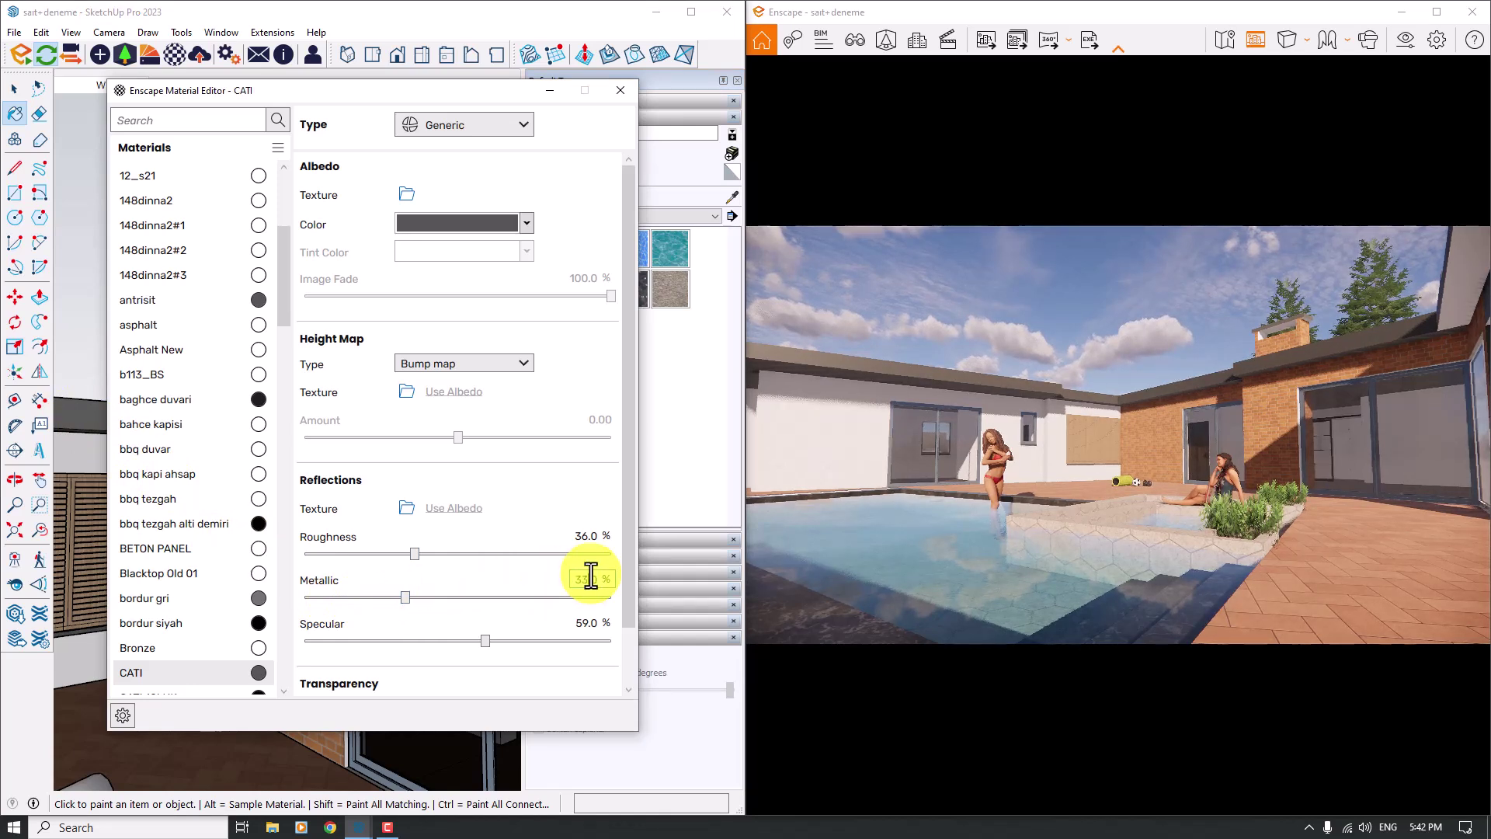
{"action": "type", "text": "16"}
{"action": "key", "text": "Return"}
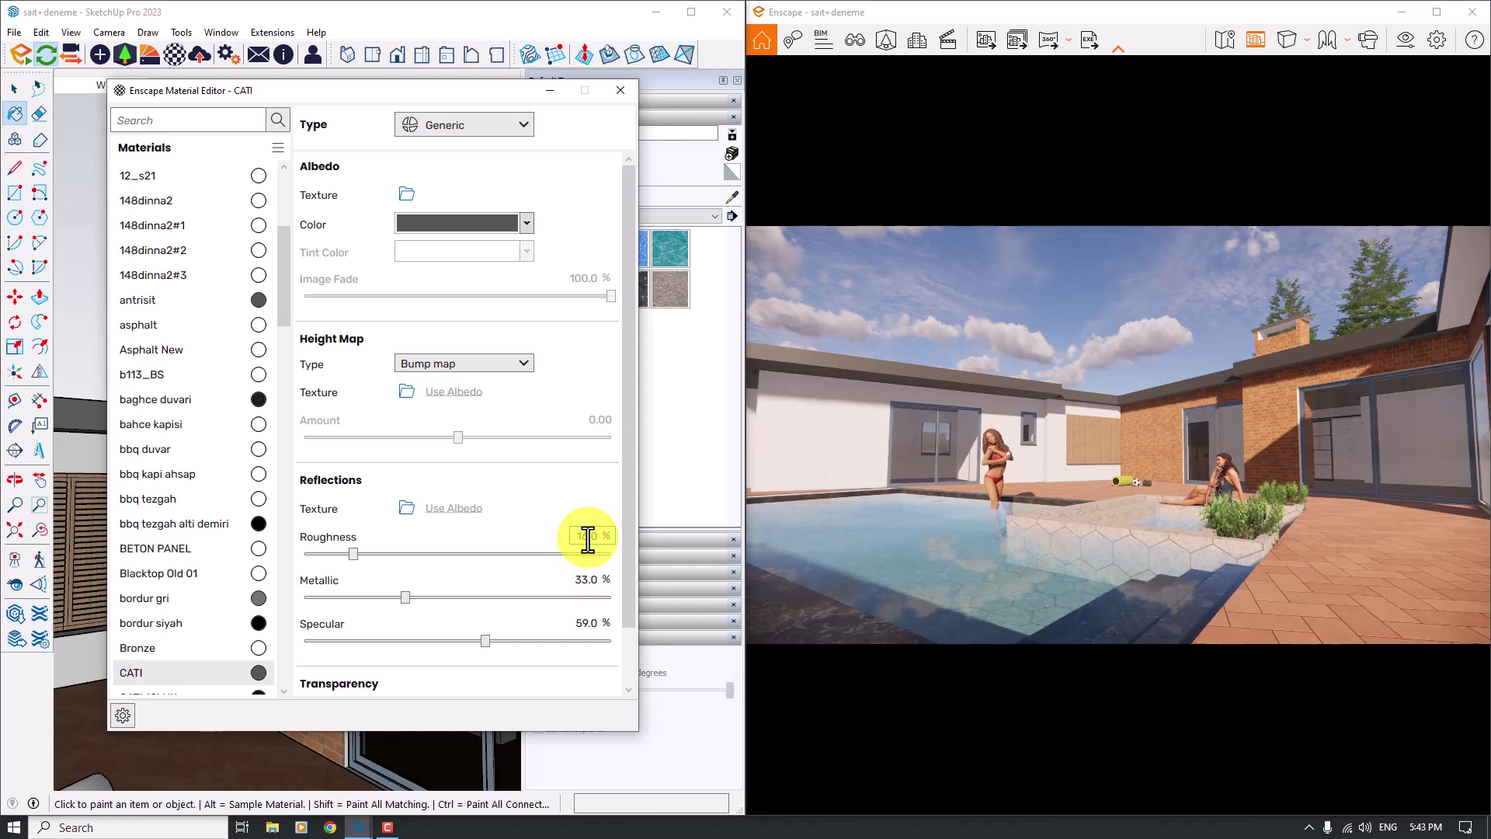
Recolor the CATI roof material white and close the material editor.
{"action": "left_click", "coordinate": [522, 225]}
{"action": "left_click", "coordinate": [538, 292]}
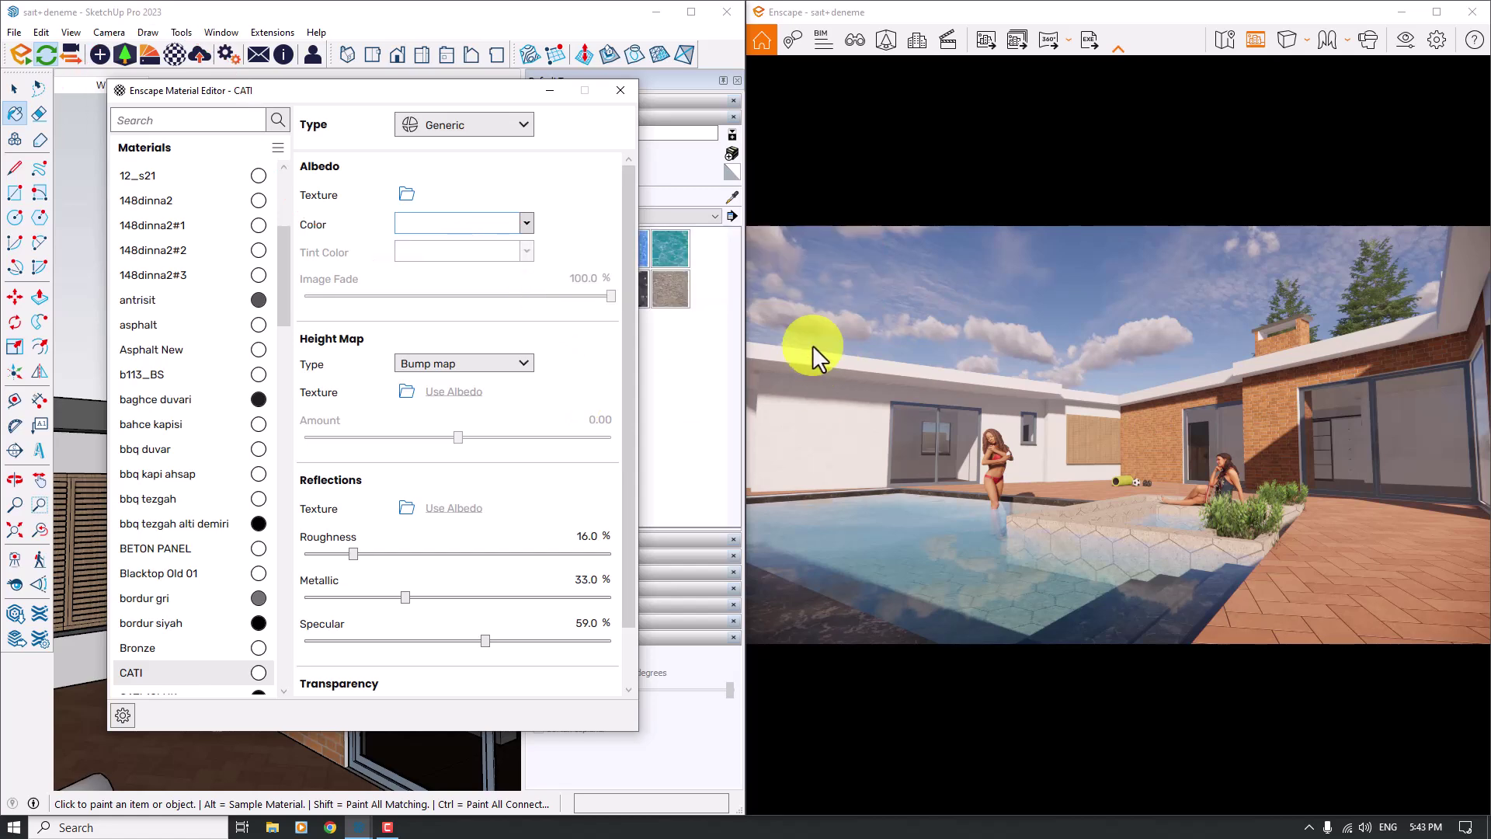
{"action": "left_click", "coordinate": [620, 90]}
Maximize the render window and switch the camera projection to Two-Point.
{"action": "left_click", "coordinate": [1437, 14]}
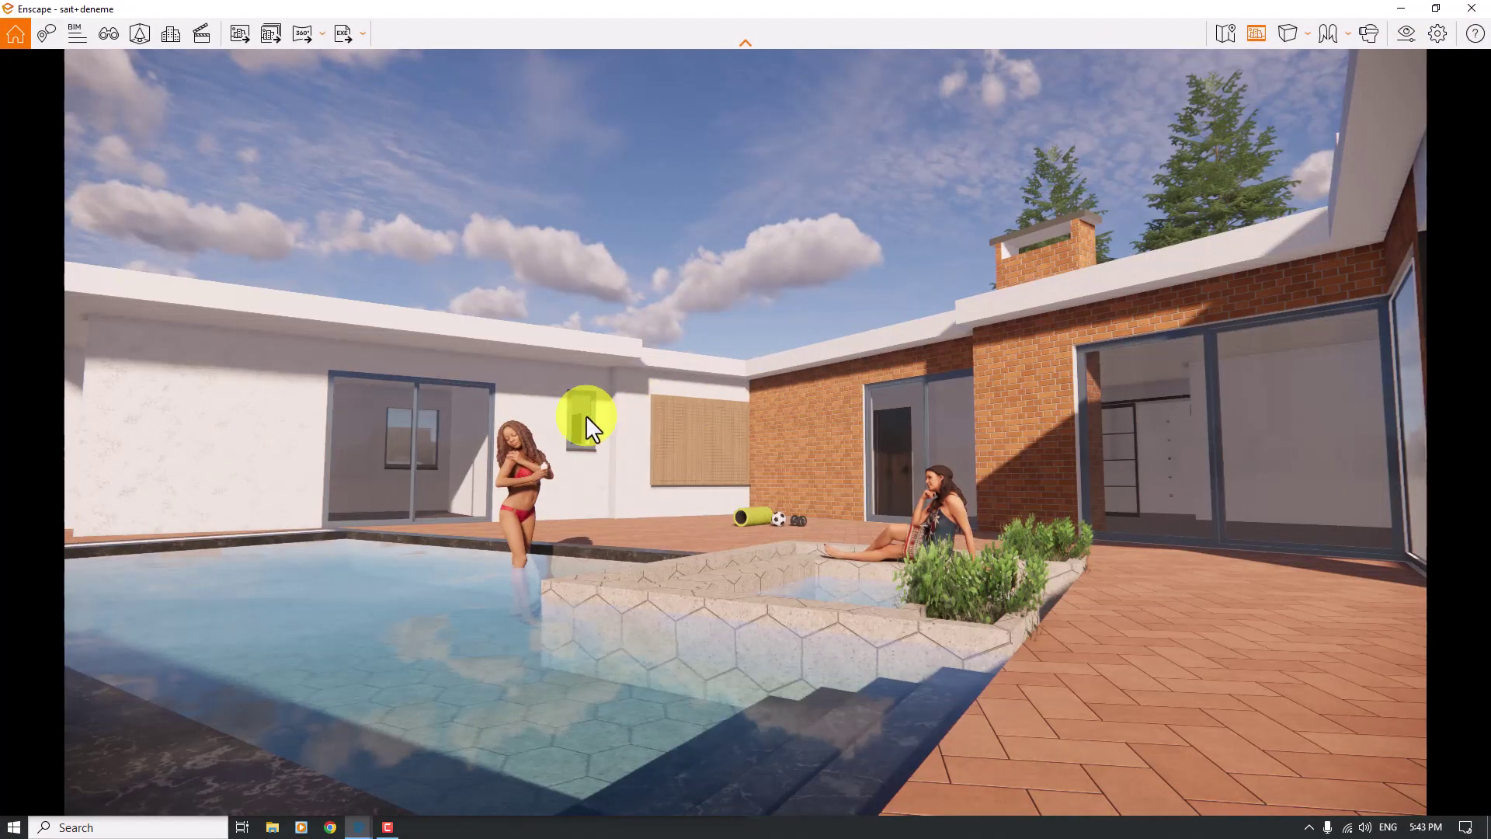
{"action": "left_click", "coordinate": [1292, 31]}
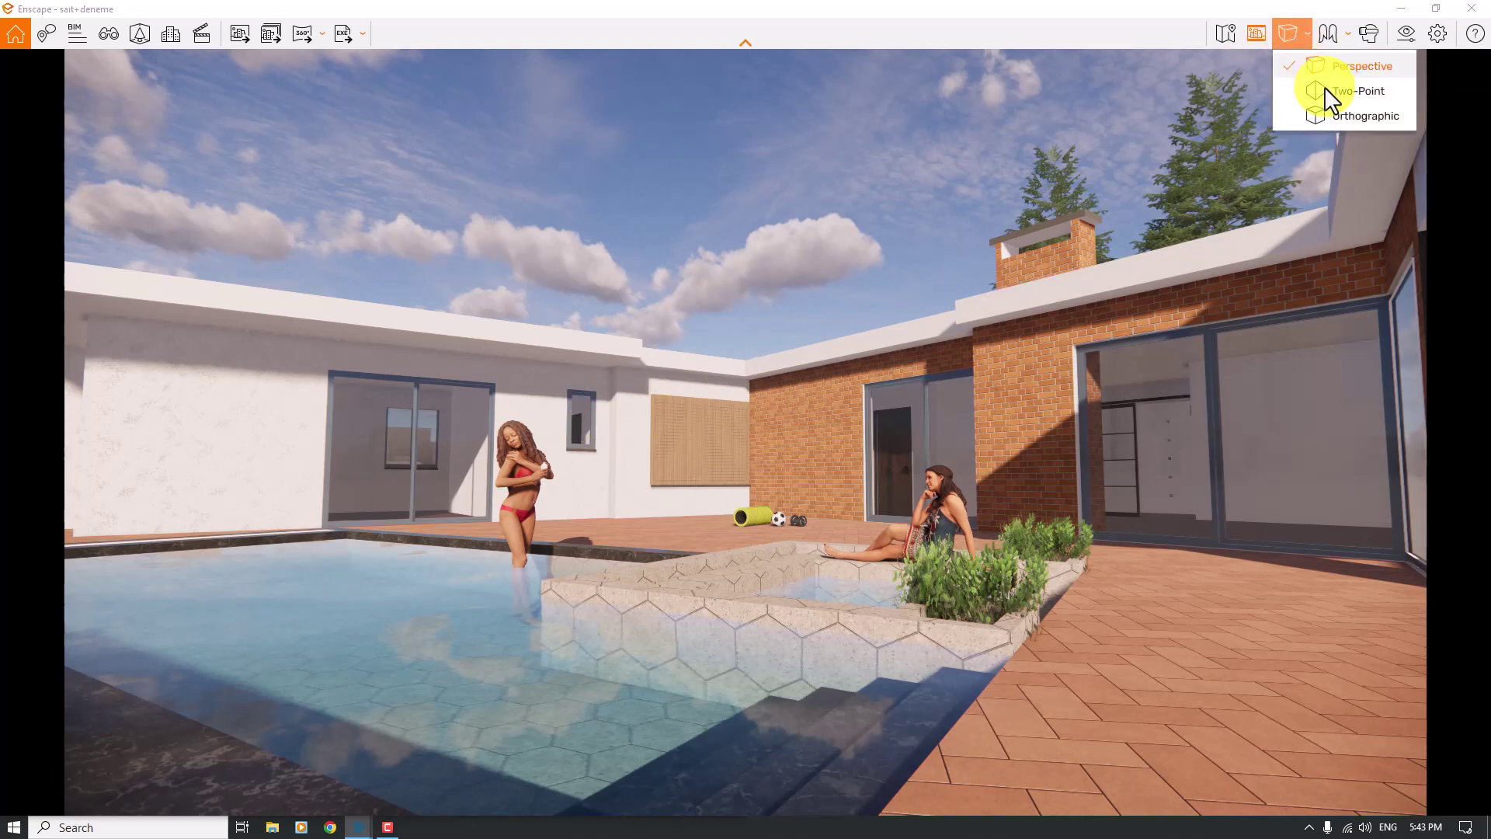
{"action": "left_click", "coordinate": [1330, 92]}
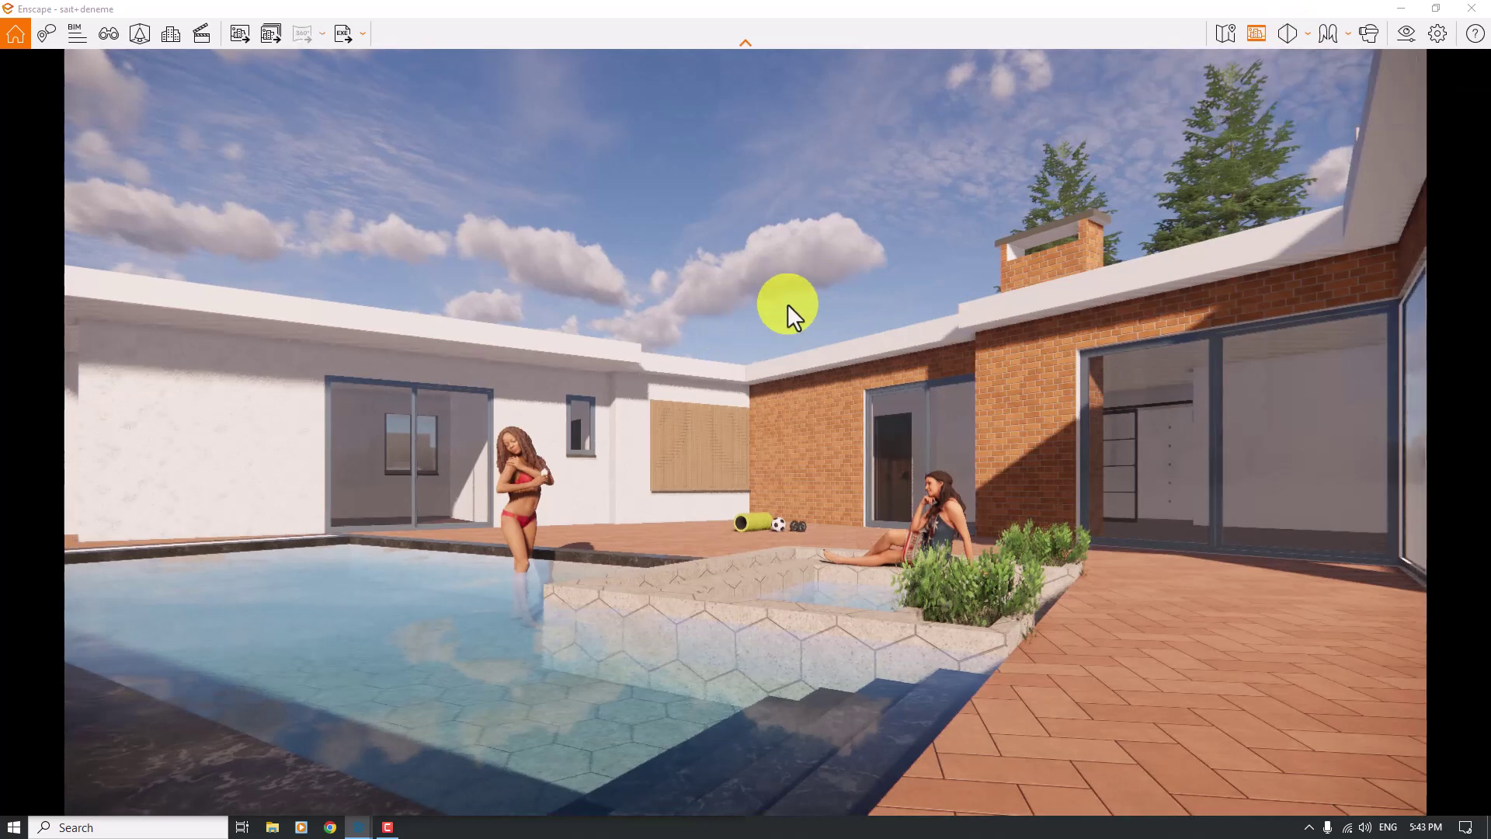
Open the Visual Settings and raise the rendering quality to High.
{"action": "left_click", "coordinate": [1407, 33]}
{"action": "left_click_drag", "start_coordinate": [262, 417], "coordinate": [106, 86]}
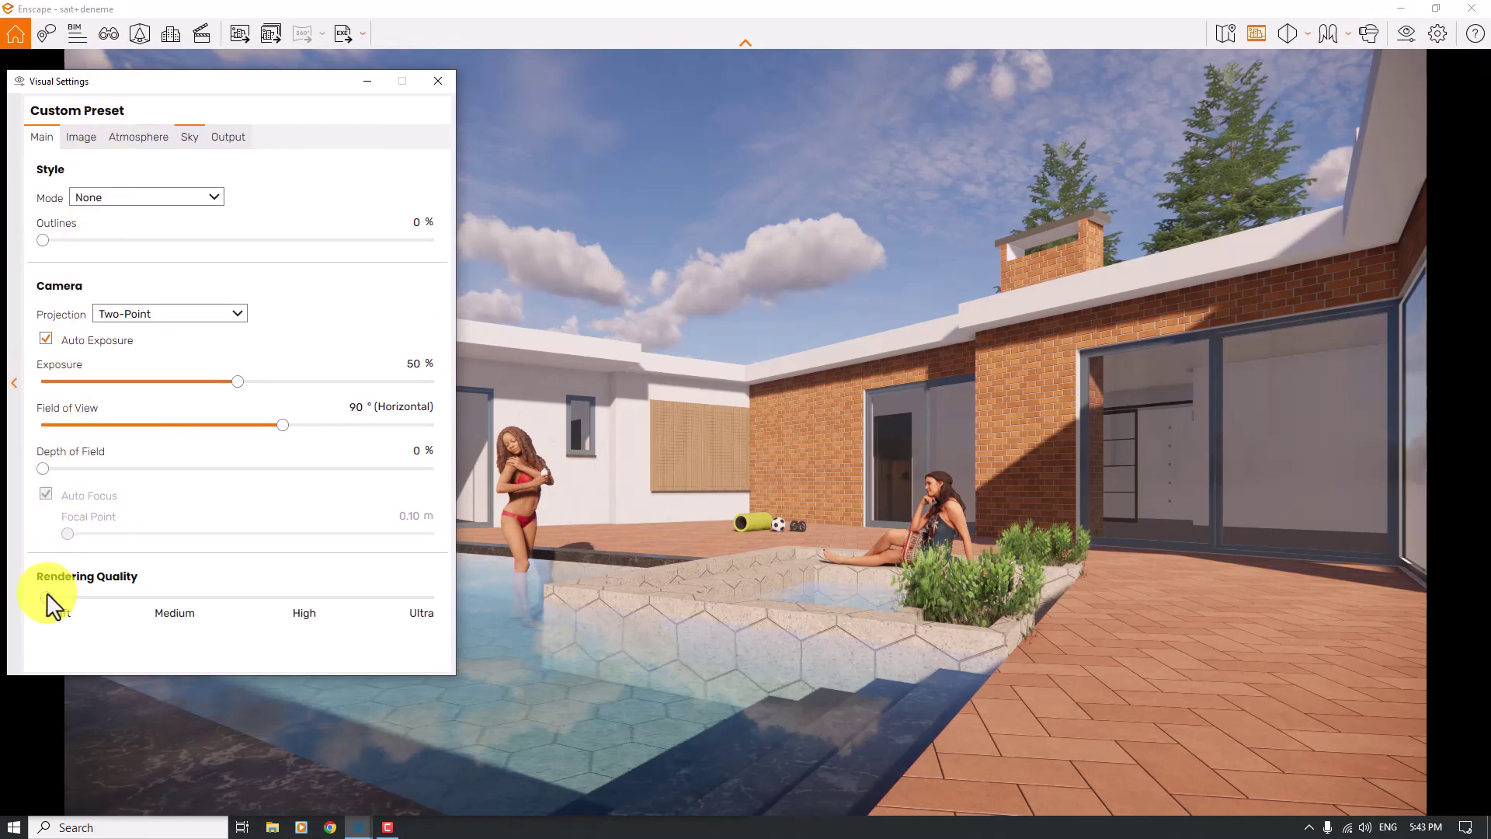
{"action": "left_click_drag", "start_coordinate": [45, 596], "coordinate": [176, 598]}
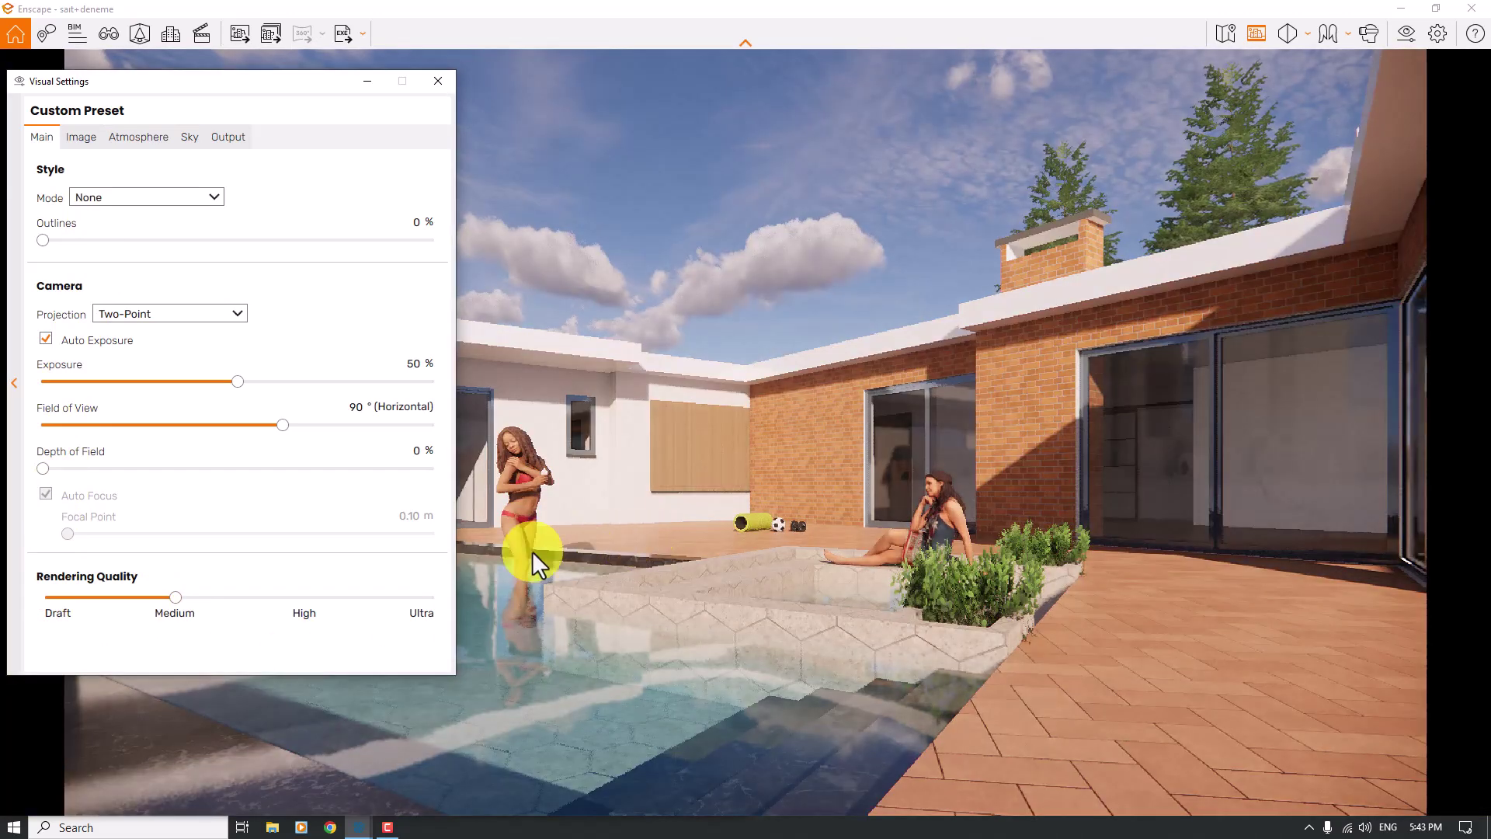
{"action": "left_click_drag", "start_coordinate": [177, 598], "coordinate": [303, 598]}
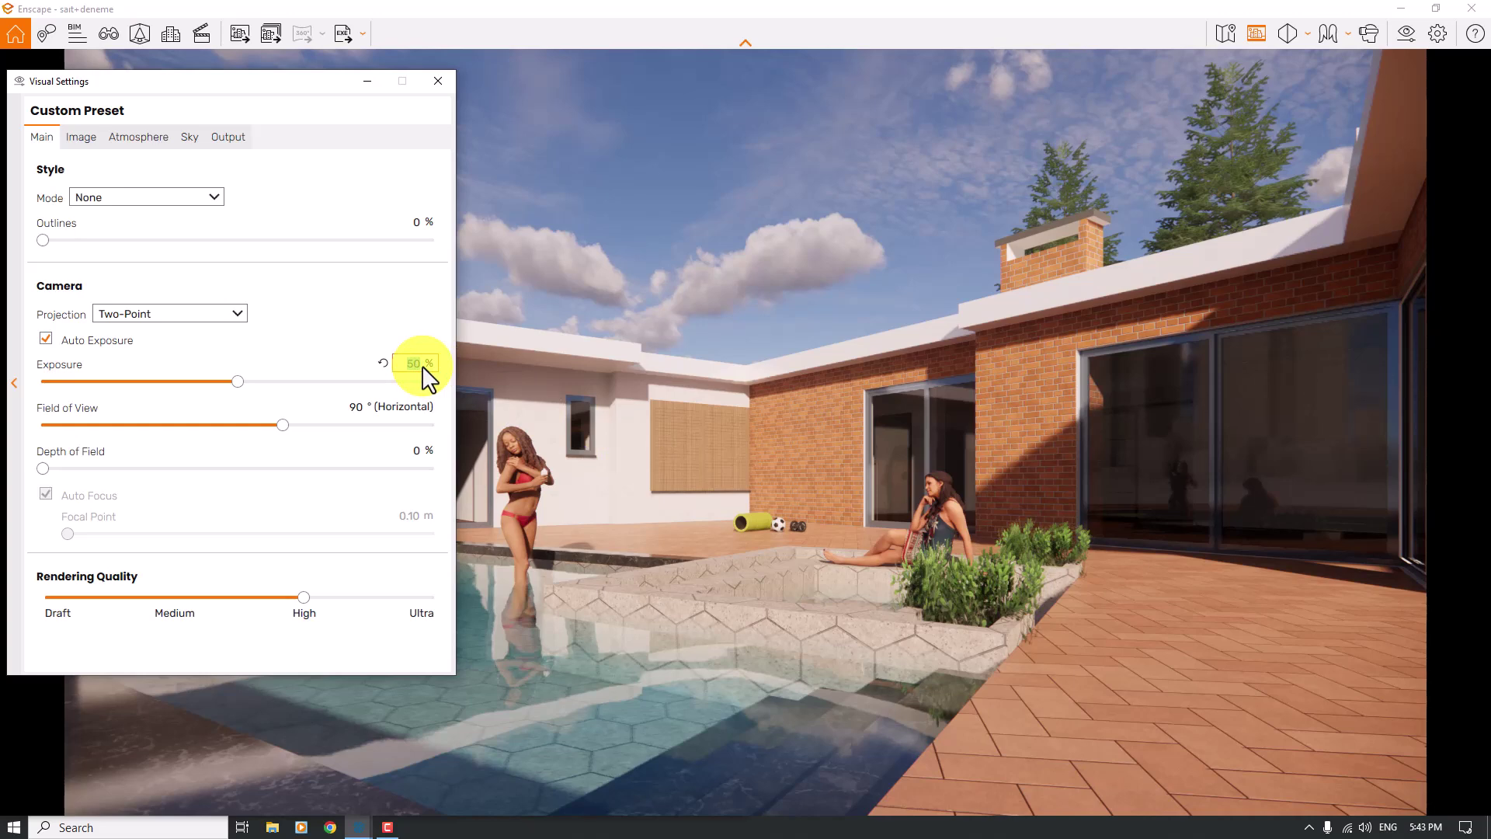
Set the camera exposure to 51% and the horizontal field of view to 78°.
{"action": "key", "text": "Return"}
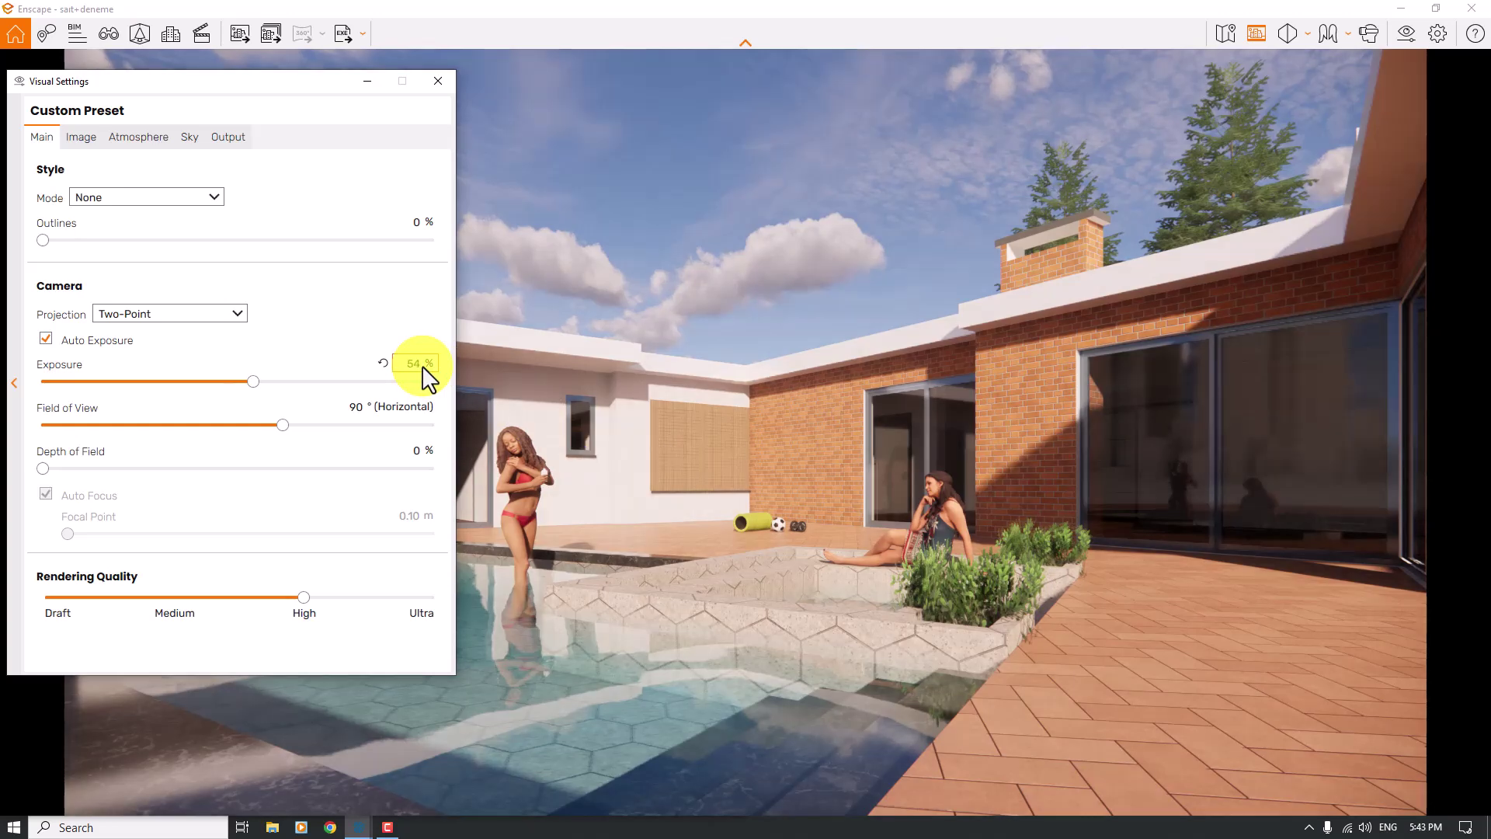
{"action": "key", "text": "Return"}
{"action": "left_click_drag", "start_coordinate": [260, 82], "coordinate": [644, 76]}
{"action": "left_click_drag", "start_coordinate": [666, 419], "coordinate": [632, 420]}
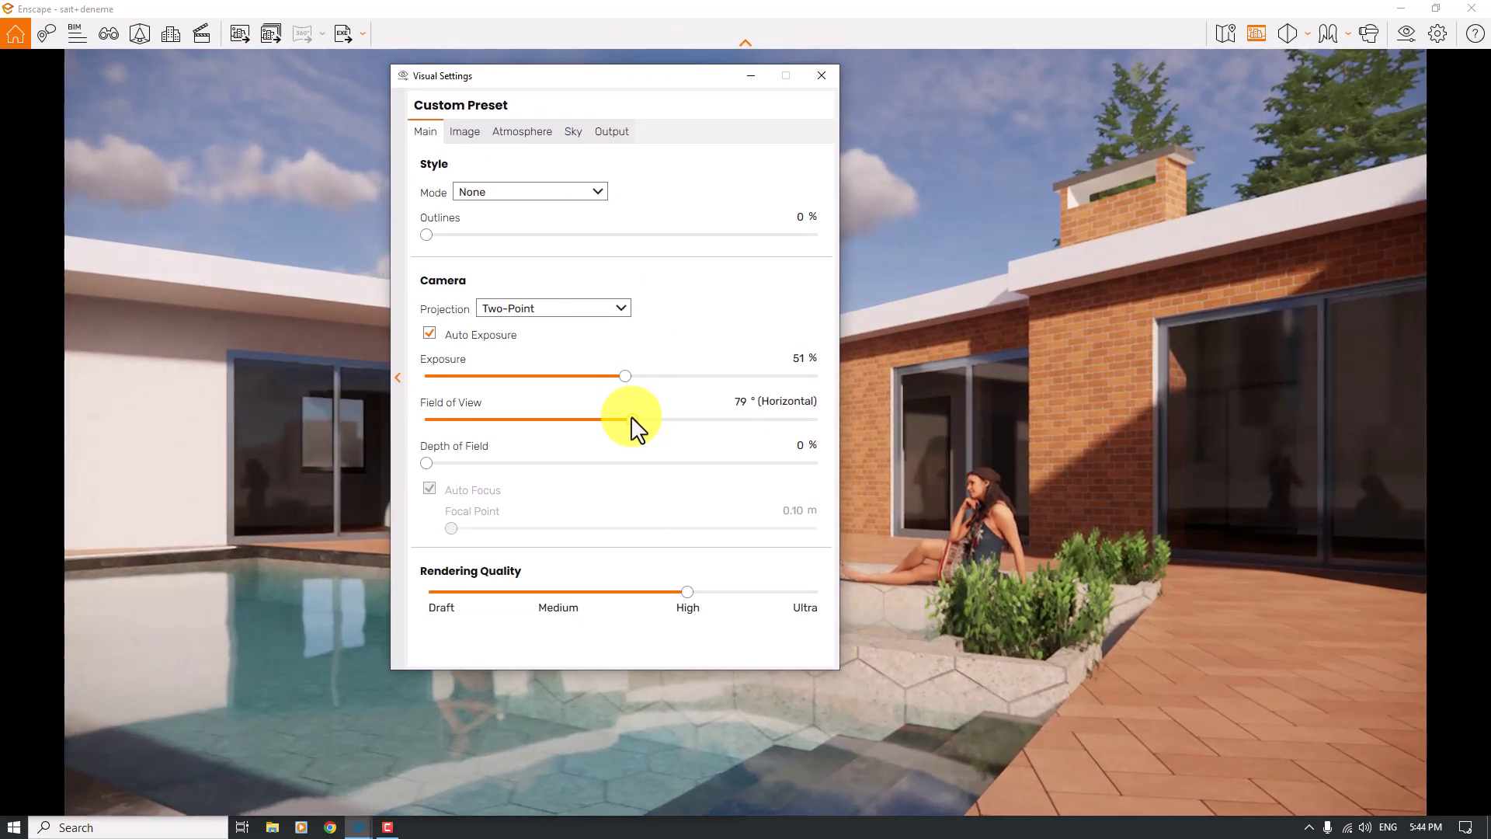
{"action": "left_click", "coordinate": [736, 401]}
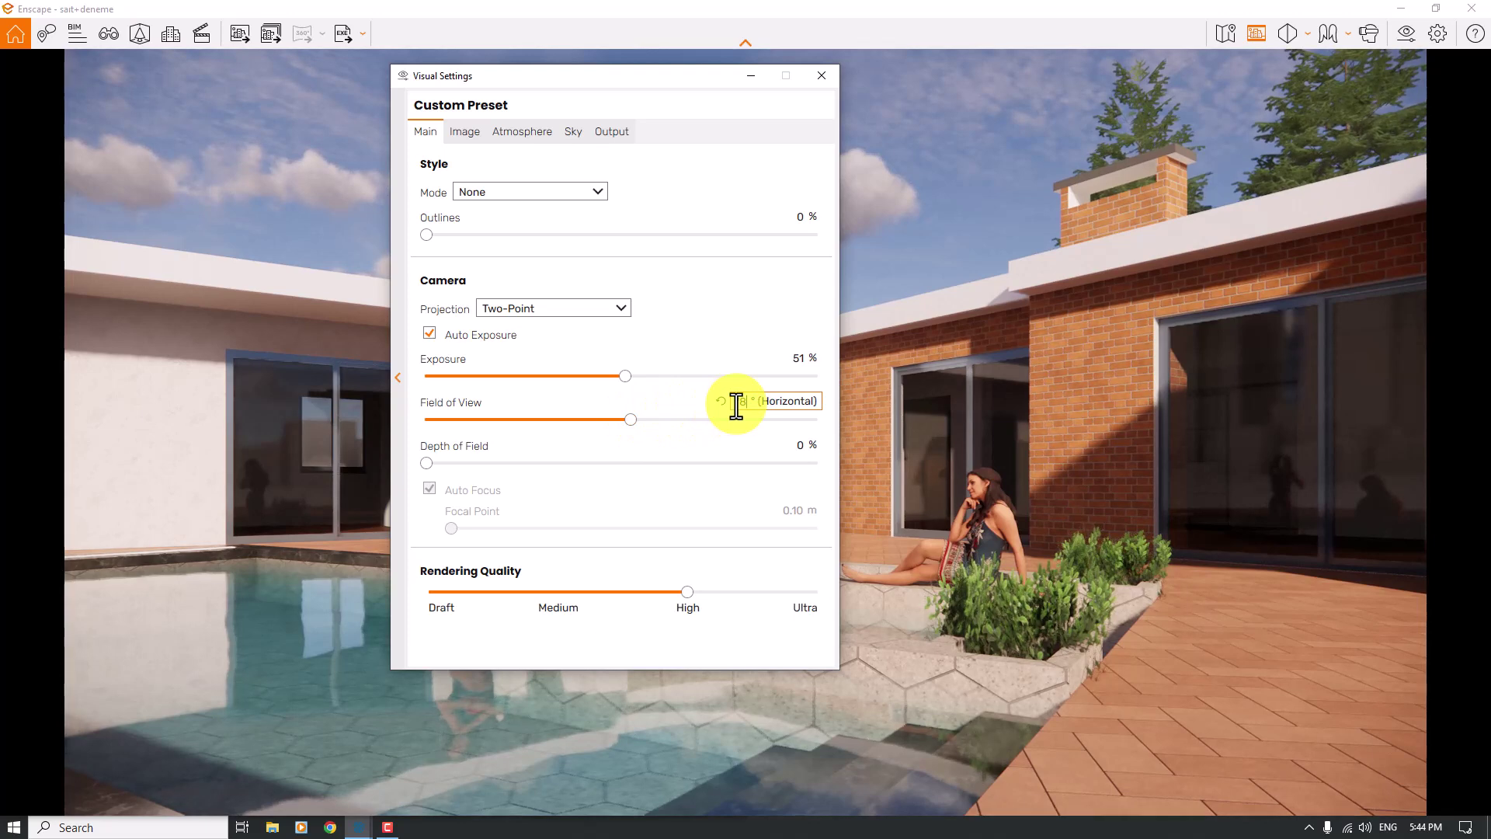
Set the depth of field to 43% with Auto Focus and place the render window beside the SketchUp model.
{"action": "left_click_drag", "start_coordinate": [427, 465], "coordinate": [590, 464]}
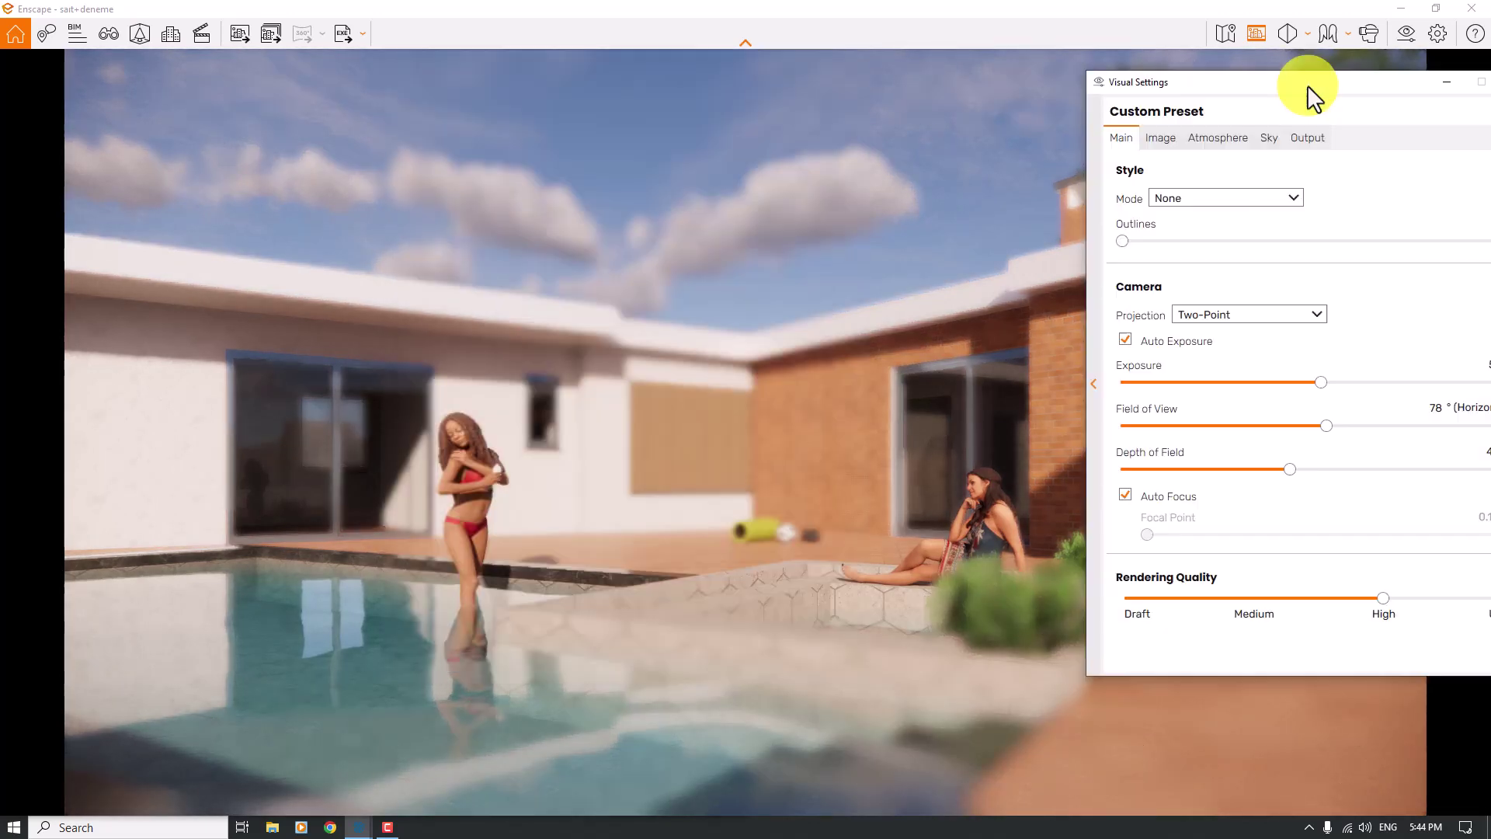
{"action": "left_click_drag", "start_coordinate": [1307, 85], "coordinate": [1233, 33]}
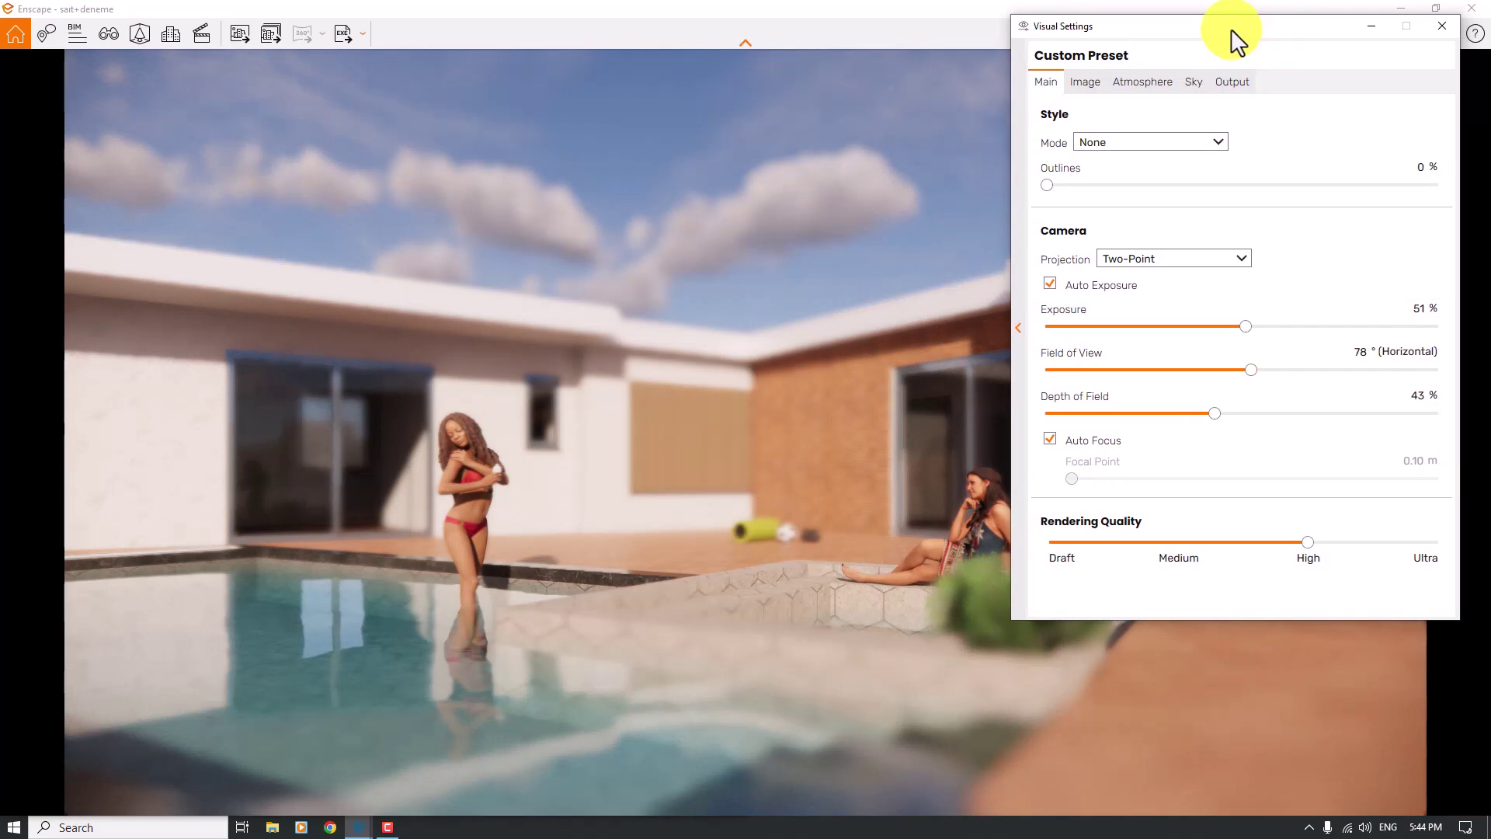
{"action": "left_click_drag", "start_coordinate": [1237, 40], "coordinate": [500, 174]}
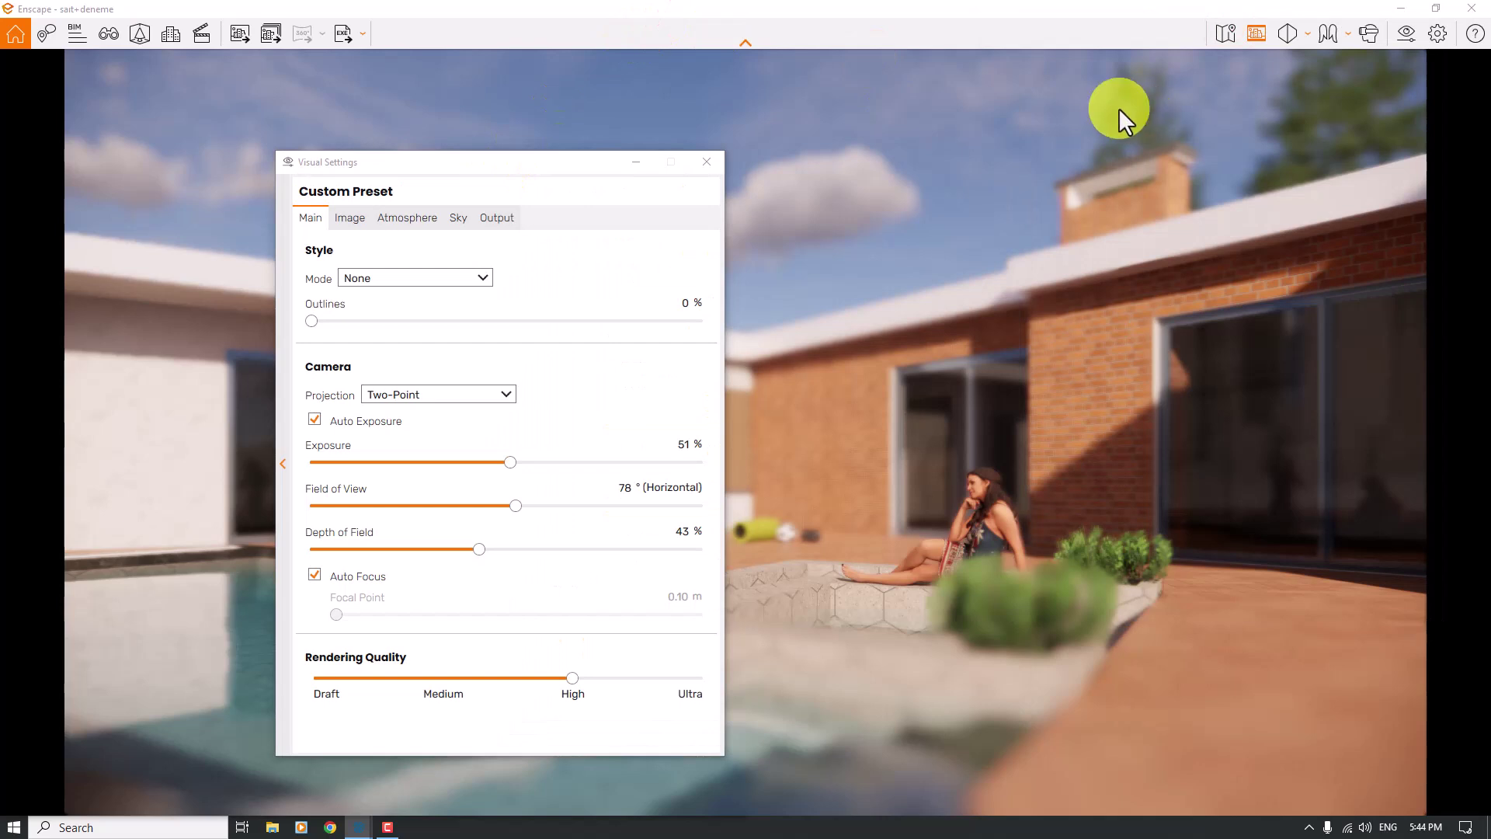
{"action": "left_click_drag", "start_coordinate": [730, 19], "coordinate": [1475, 264]}
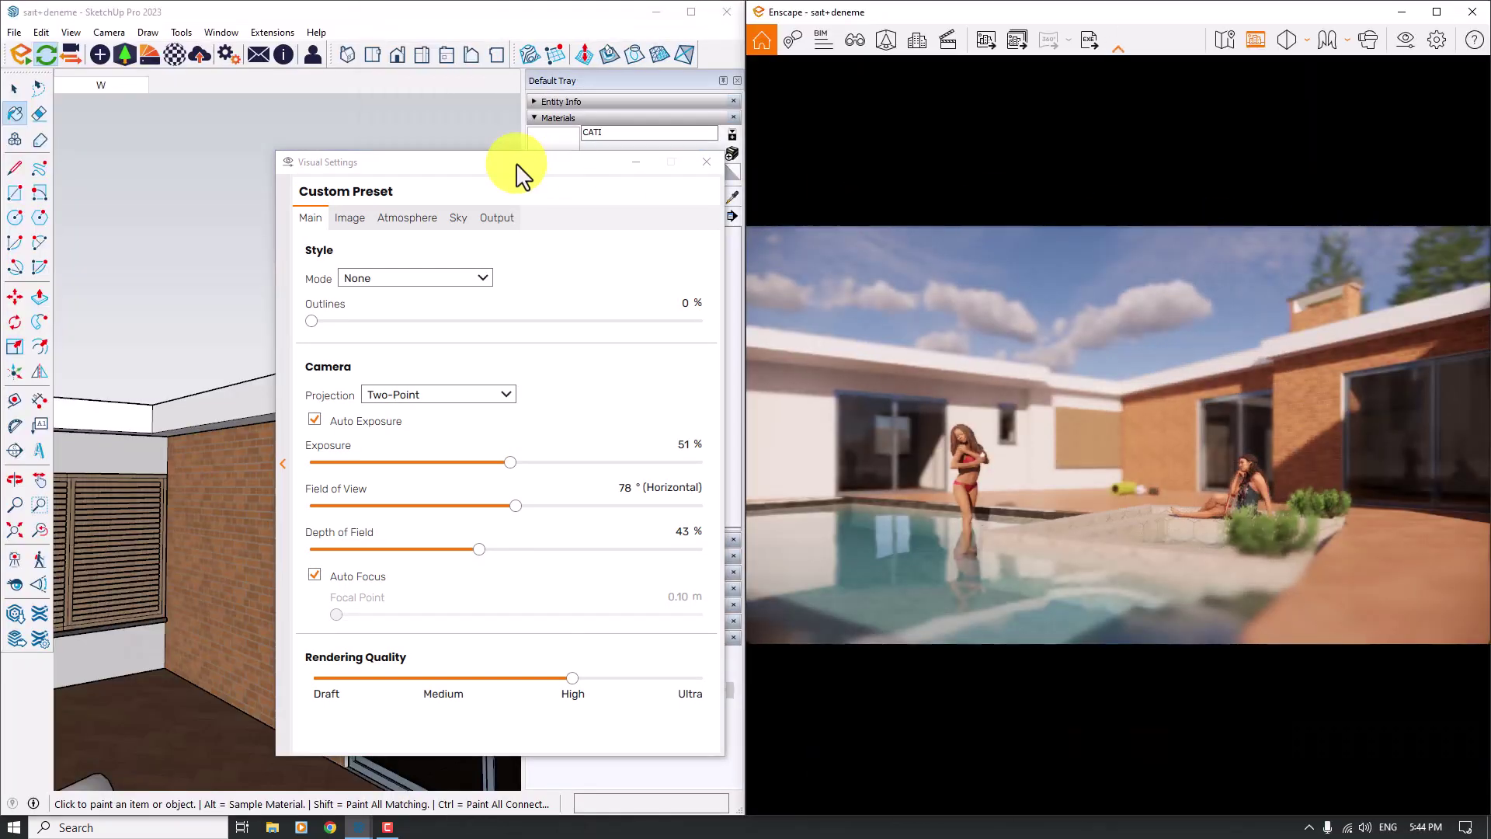
Set the depth of field to 11%, and replace Auto Focus with a manual focal point of 5.93 m.
{"action": "left_click_drag", "start_coordinate": [516, 173], "coordinate": [388, 148]}
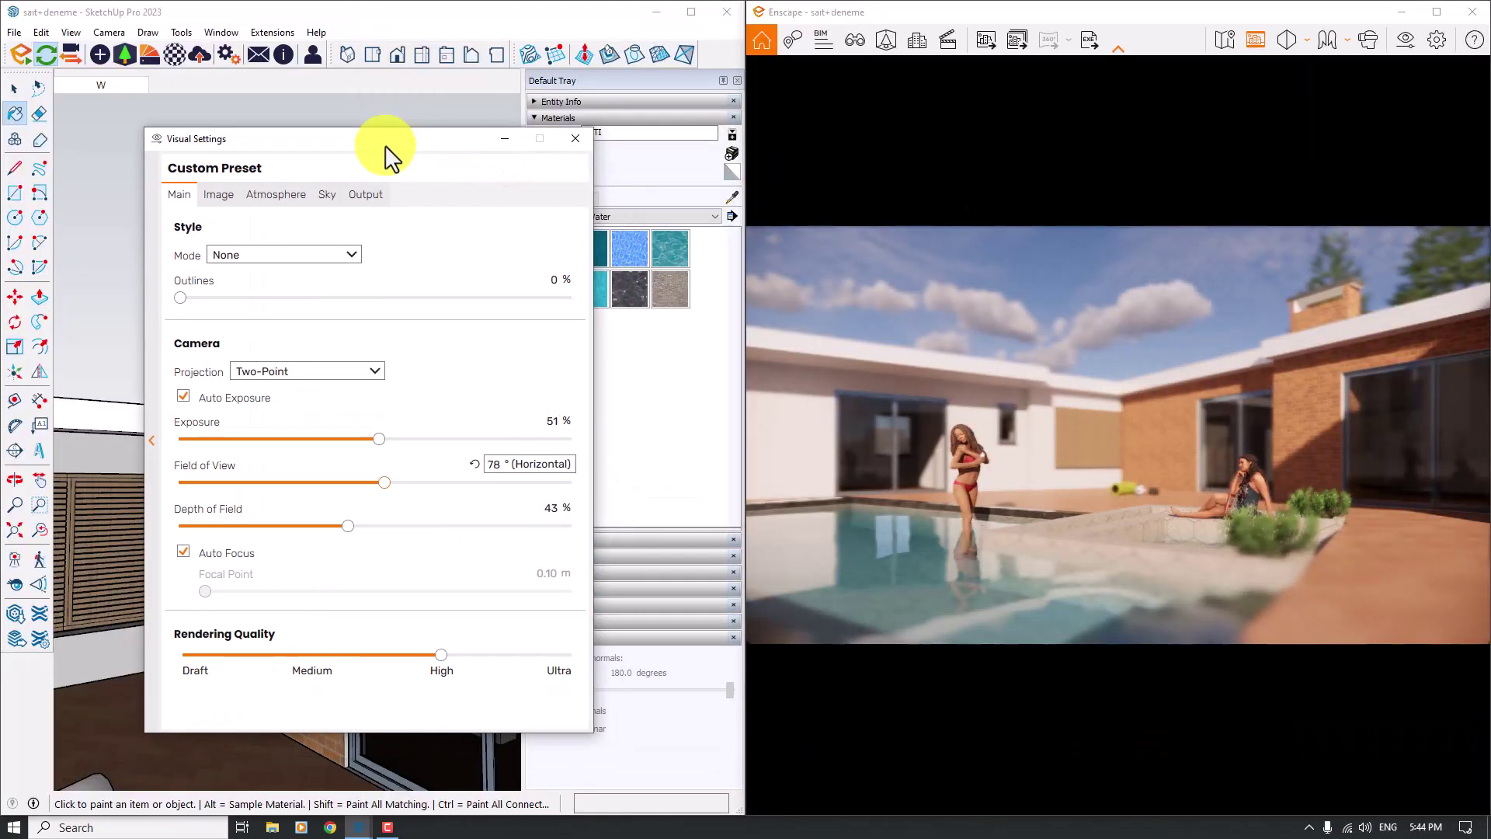
{"action": "left_click_drag", "start_coordinate": [348, 527], "coordinate": [342, 527]}
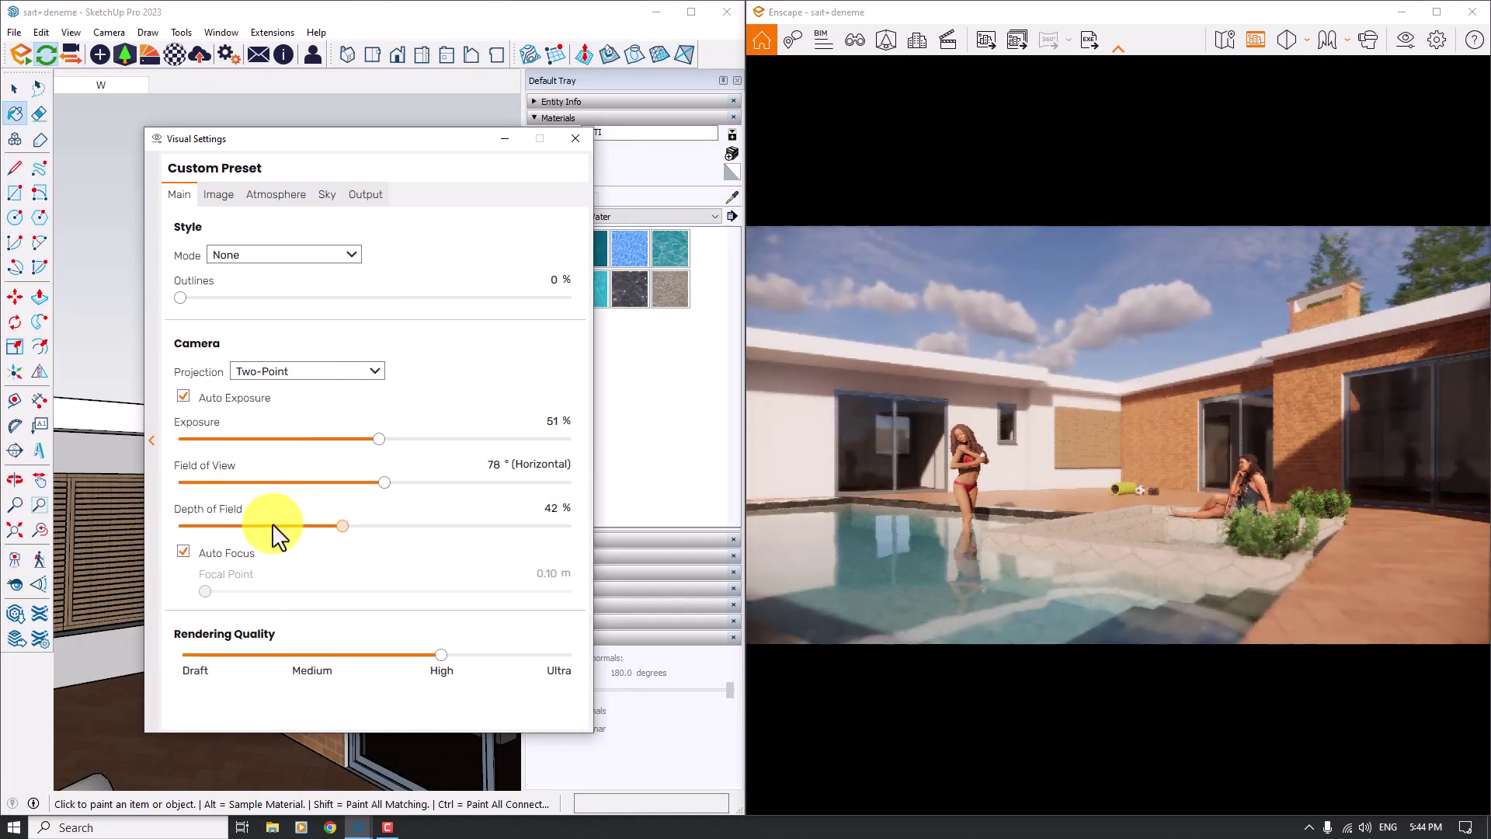
{"action": "left_click", "coordinate": [404, 526]}
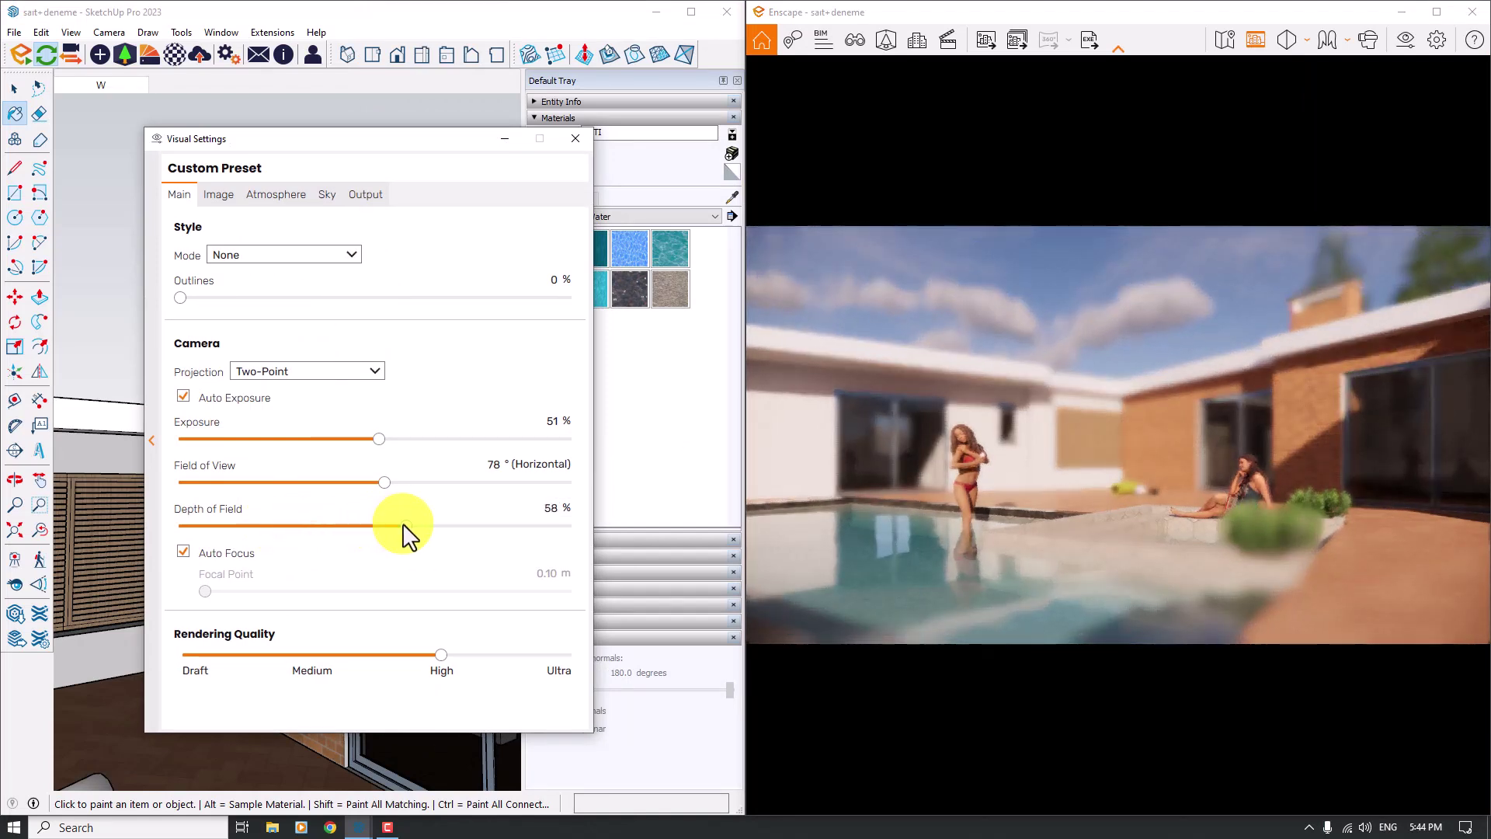
{"action": "left_click", "coordinate": [547, 507]}
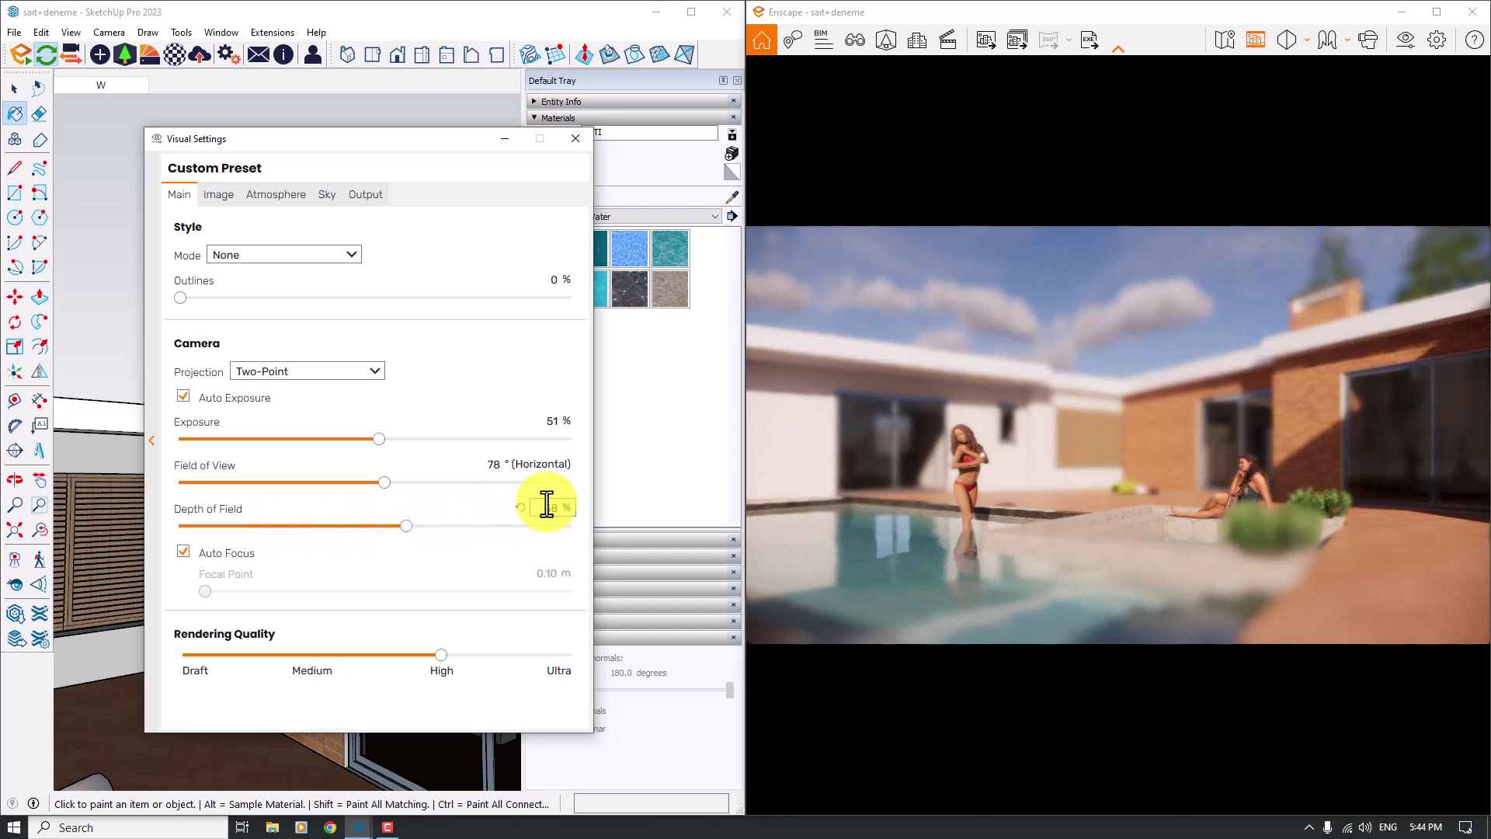
{"action": "type", "text": "11"}
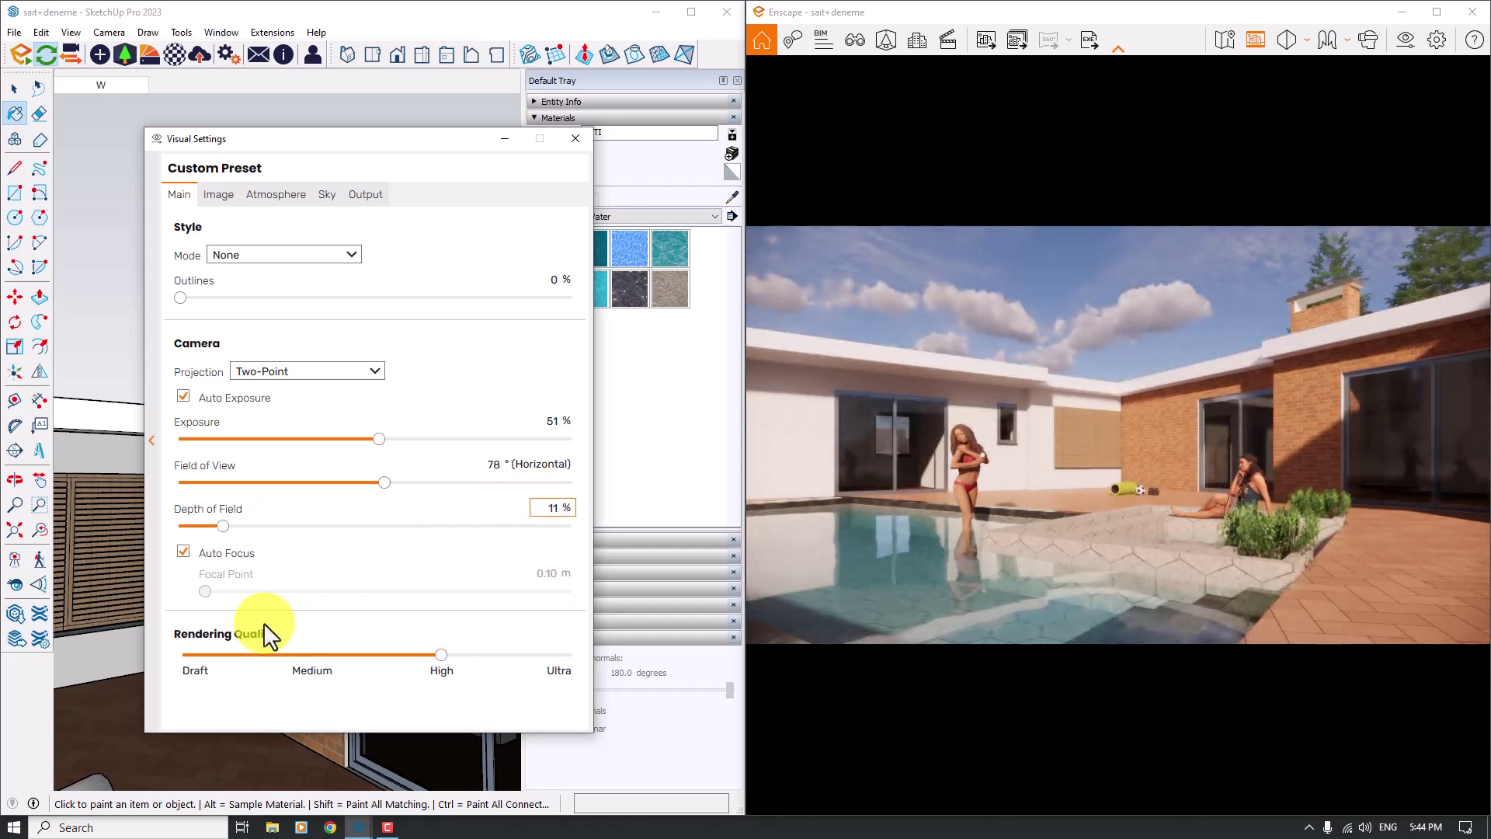
{"action": "left_click", "coordinate": [191, 548]}
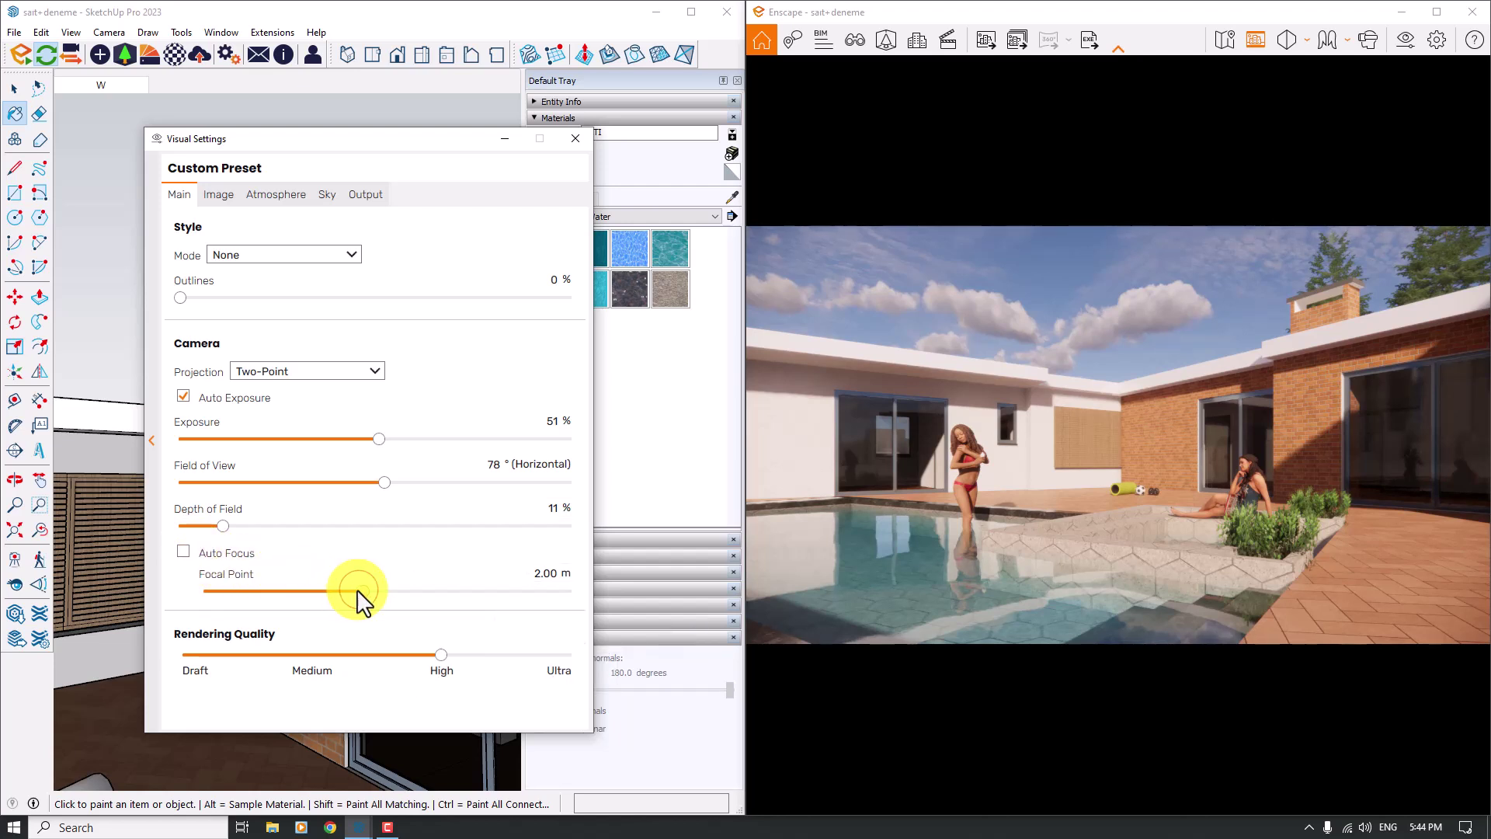
{"action": "left_click", "coordinate": [418, 592]}
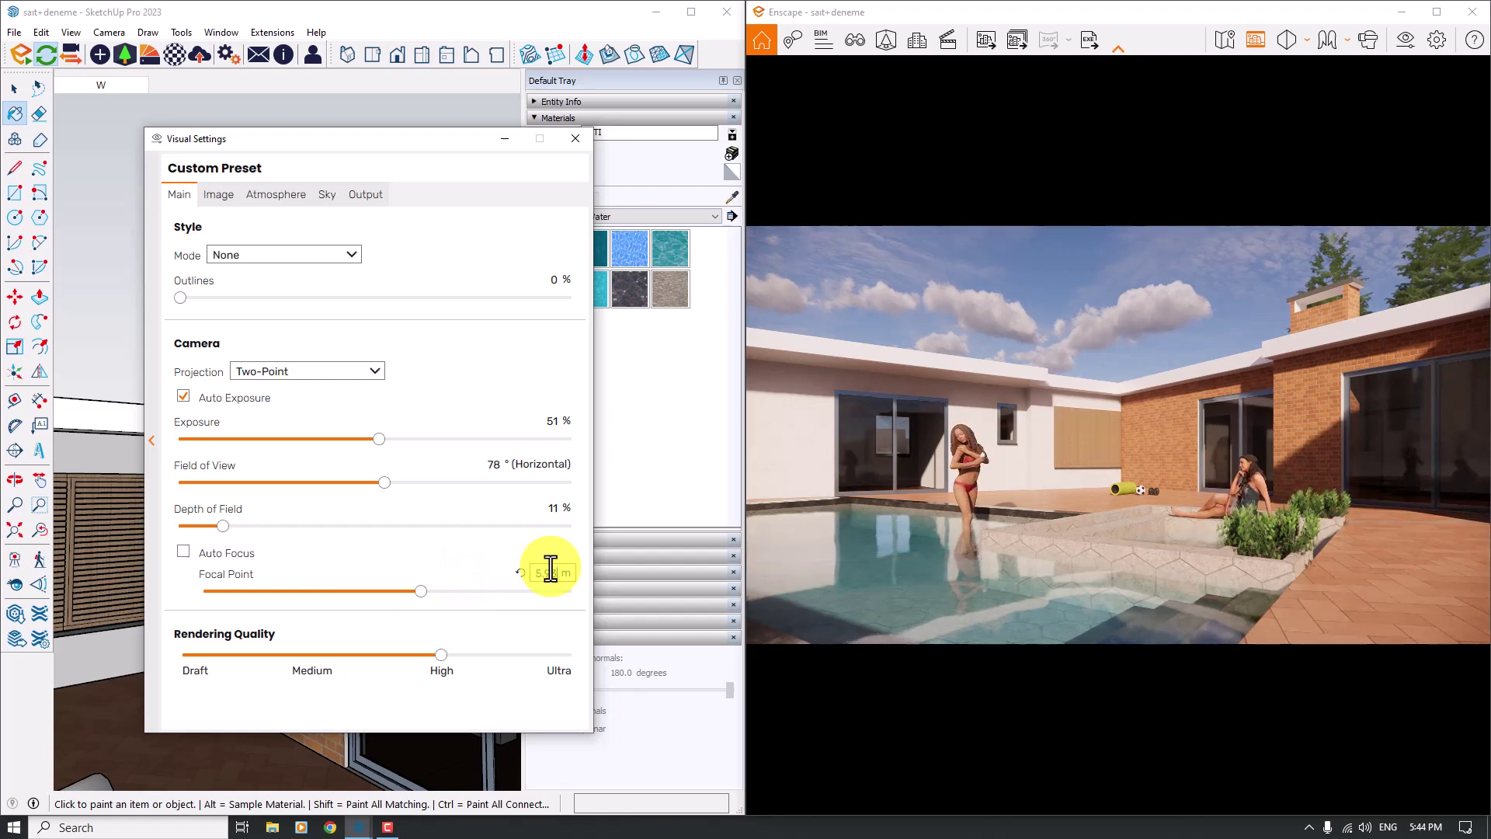
Set the depth of field to 13% and raise the style outlines slightly above zero.
{"action": "left_click", "coordinate": [553, 507]}
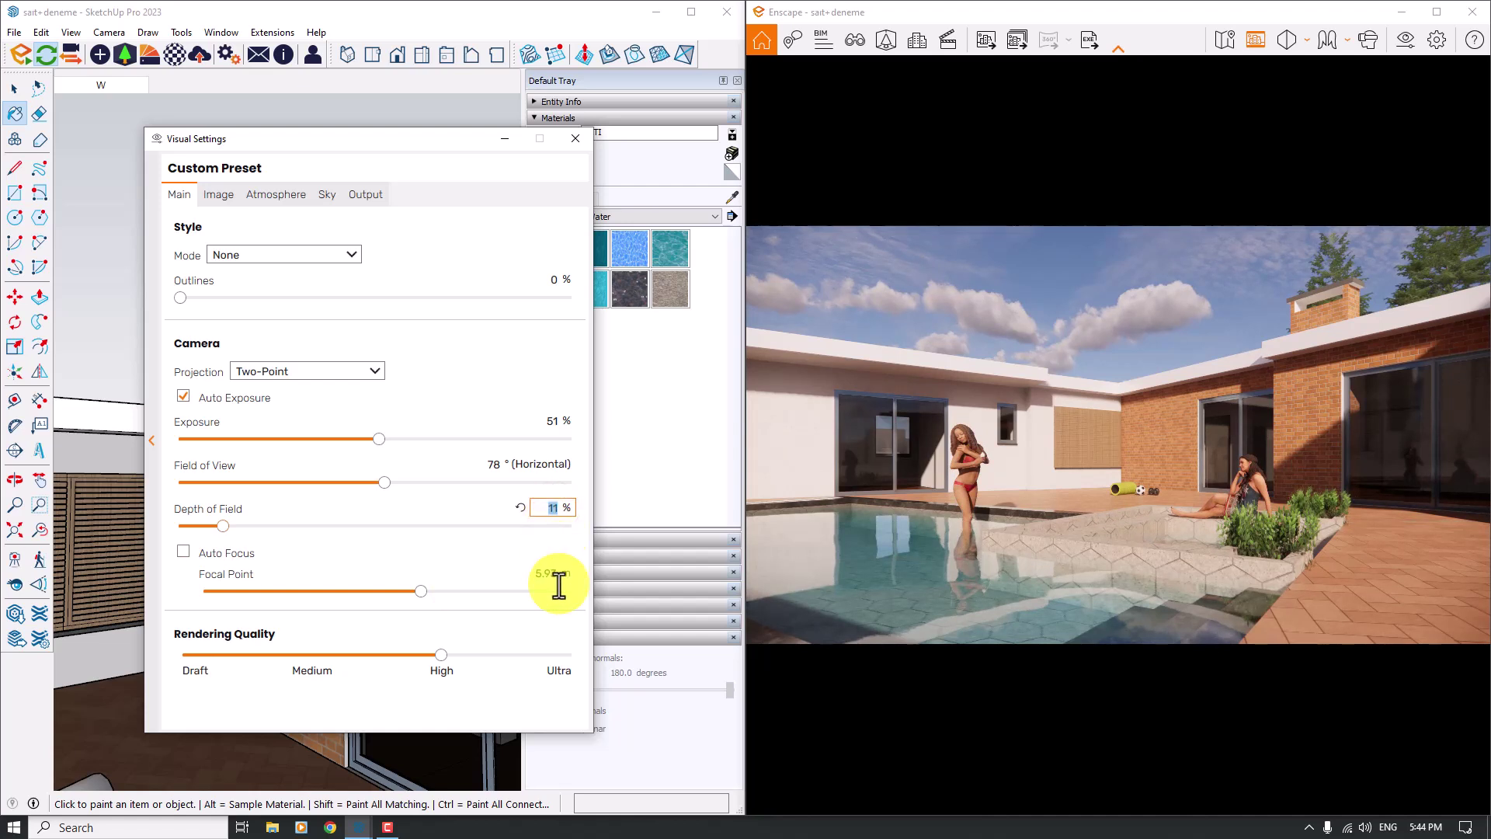
{"action": "type", "text": "13"}
{"action": "left_click", "coordinate": [181, 299]}
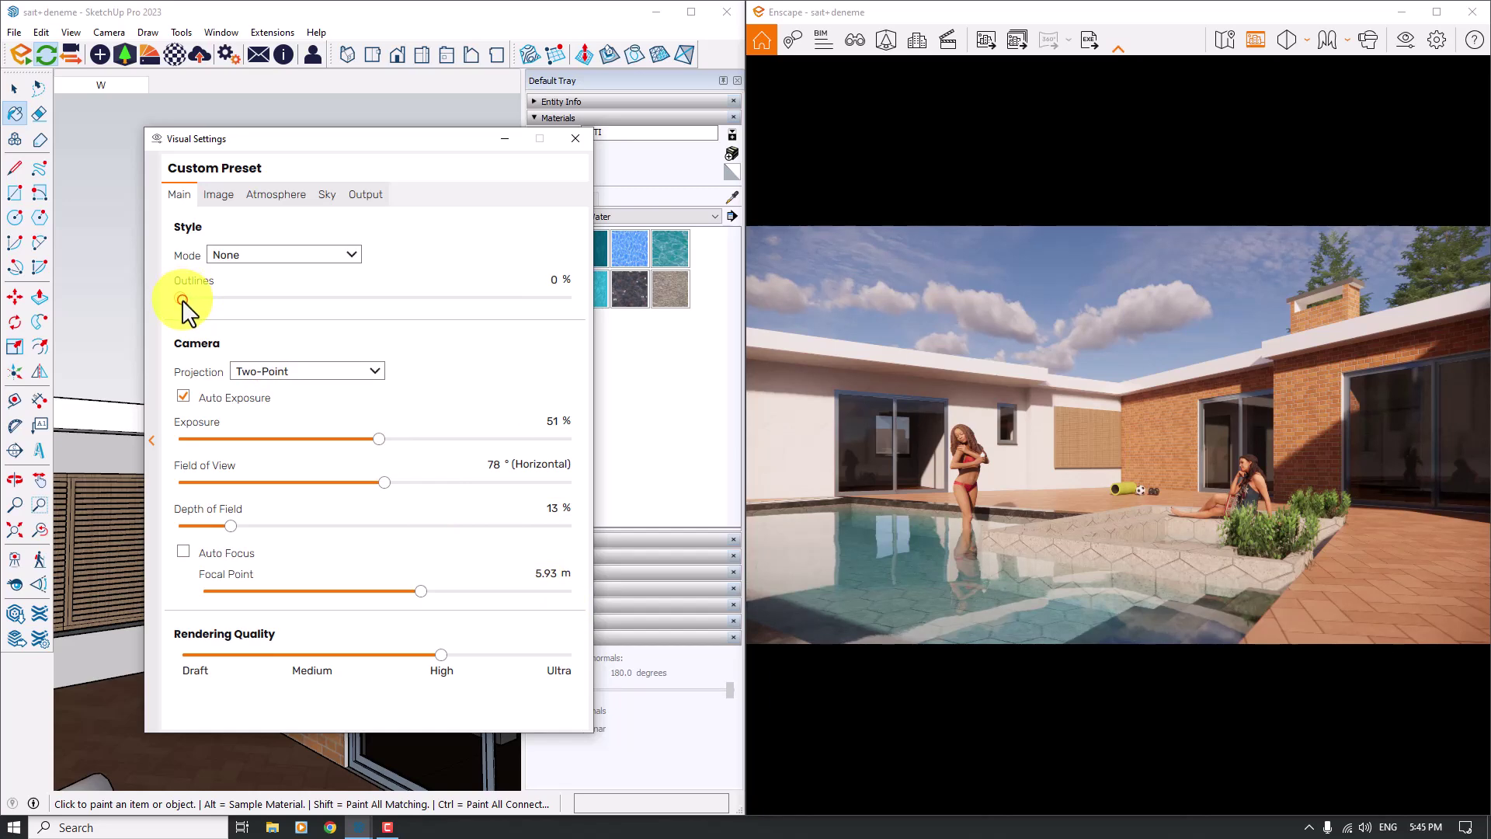
{"action": "left_click_drag", "start_coordinate": [183, 299], "coordinate": [217, 298]}
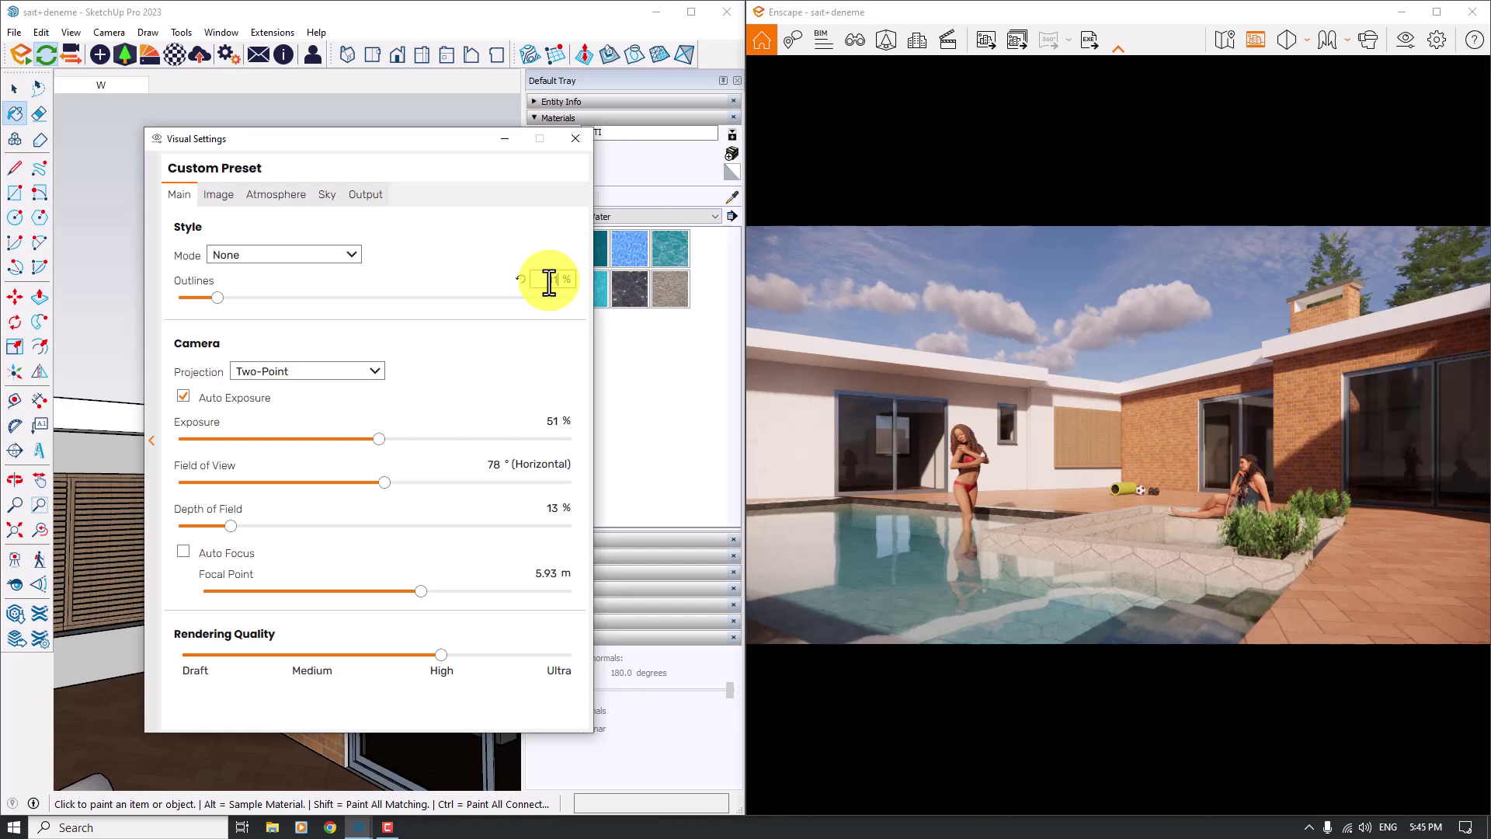
Enable Auto Contrast in the image corrections and set the color temperature to 5,600 K.
{"action": "left_click", "coordinate": [224, 196]}
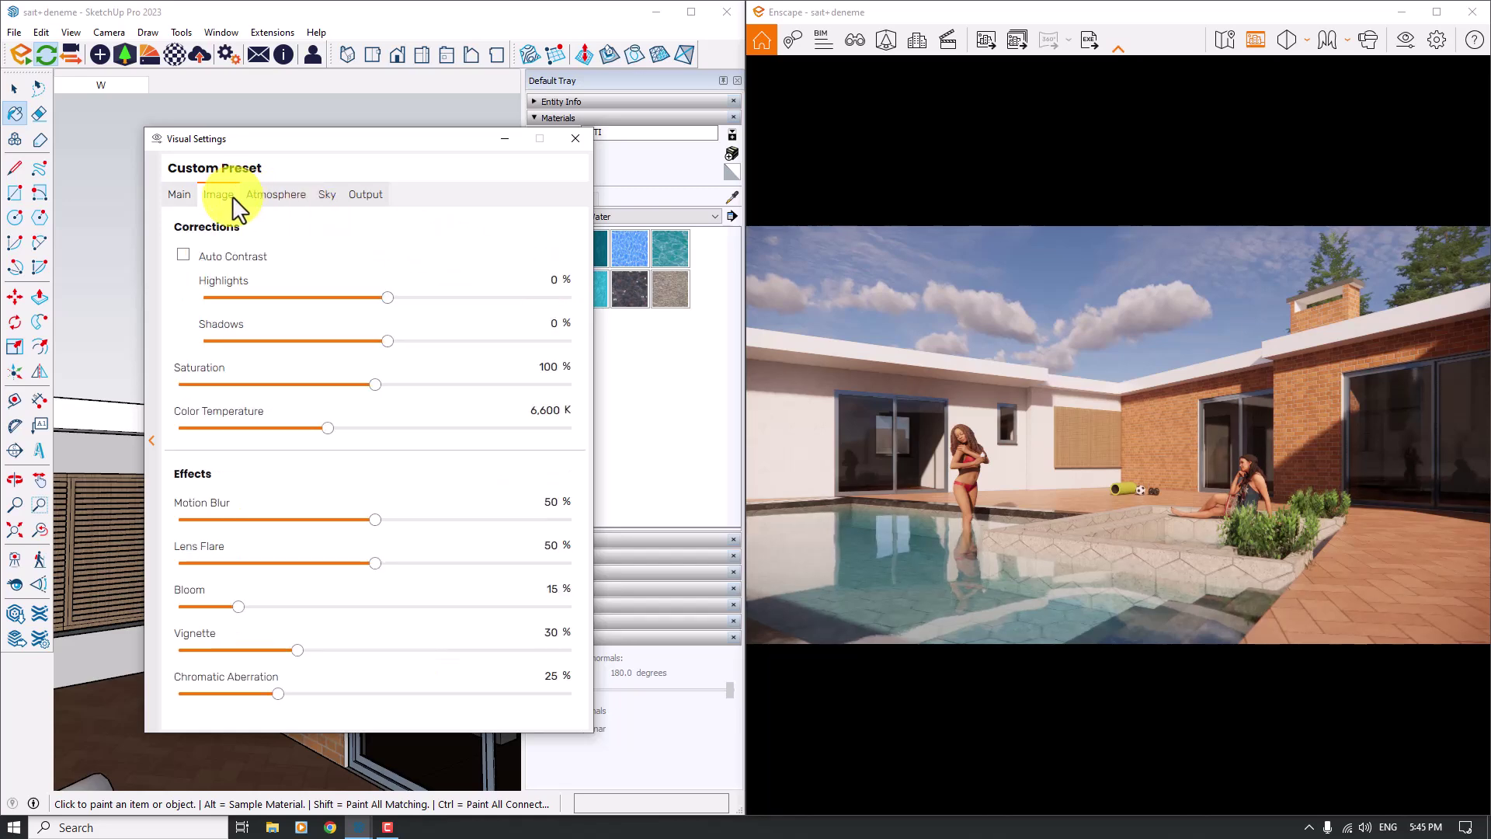
{"action": "left_click", "coordinate": [184, 256]}
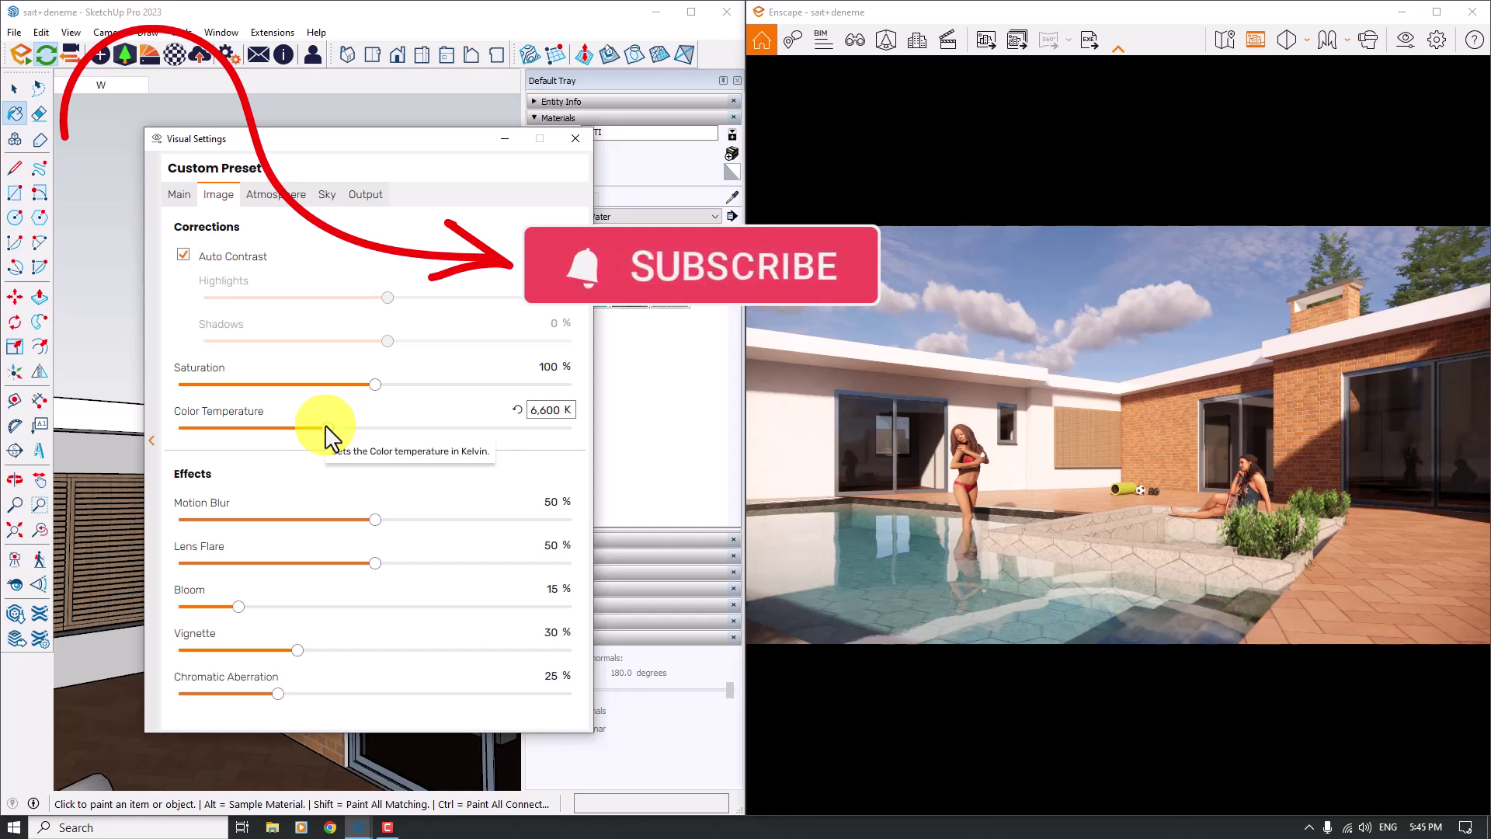
{"action": "left_click_drag", "start_coordinate": [326, 428], "coordinate": [270, 428]}
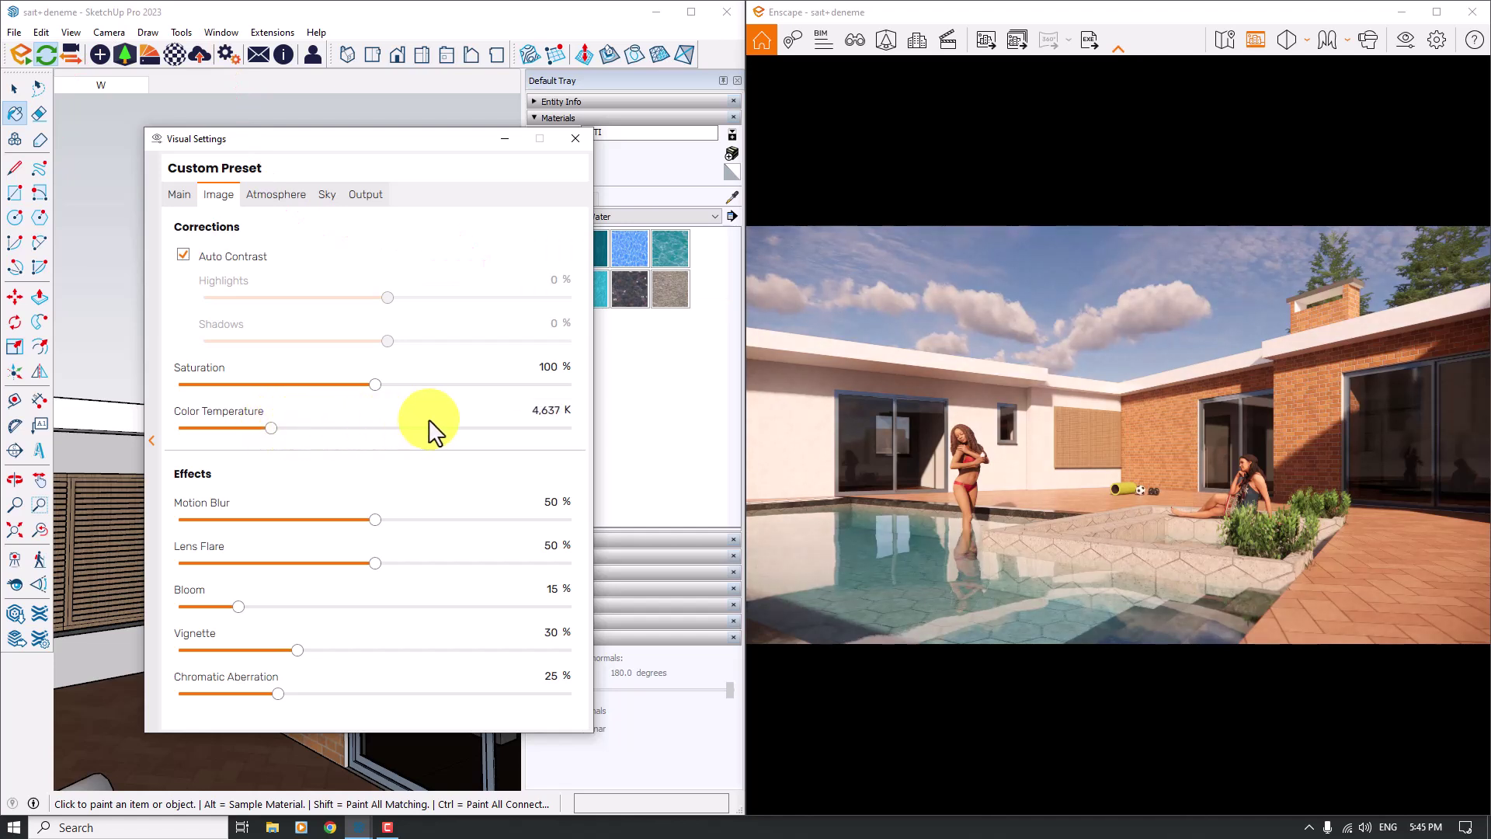
{"action": "left_click", "coordinate": [553, 412]}
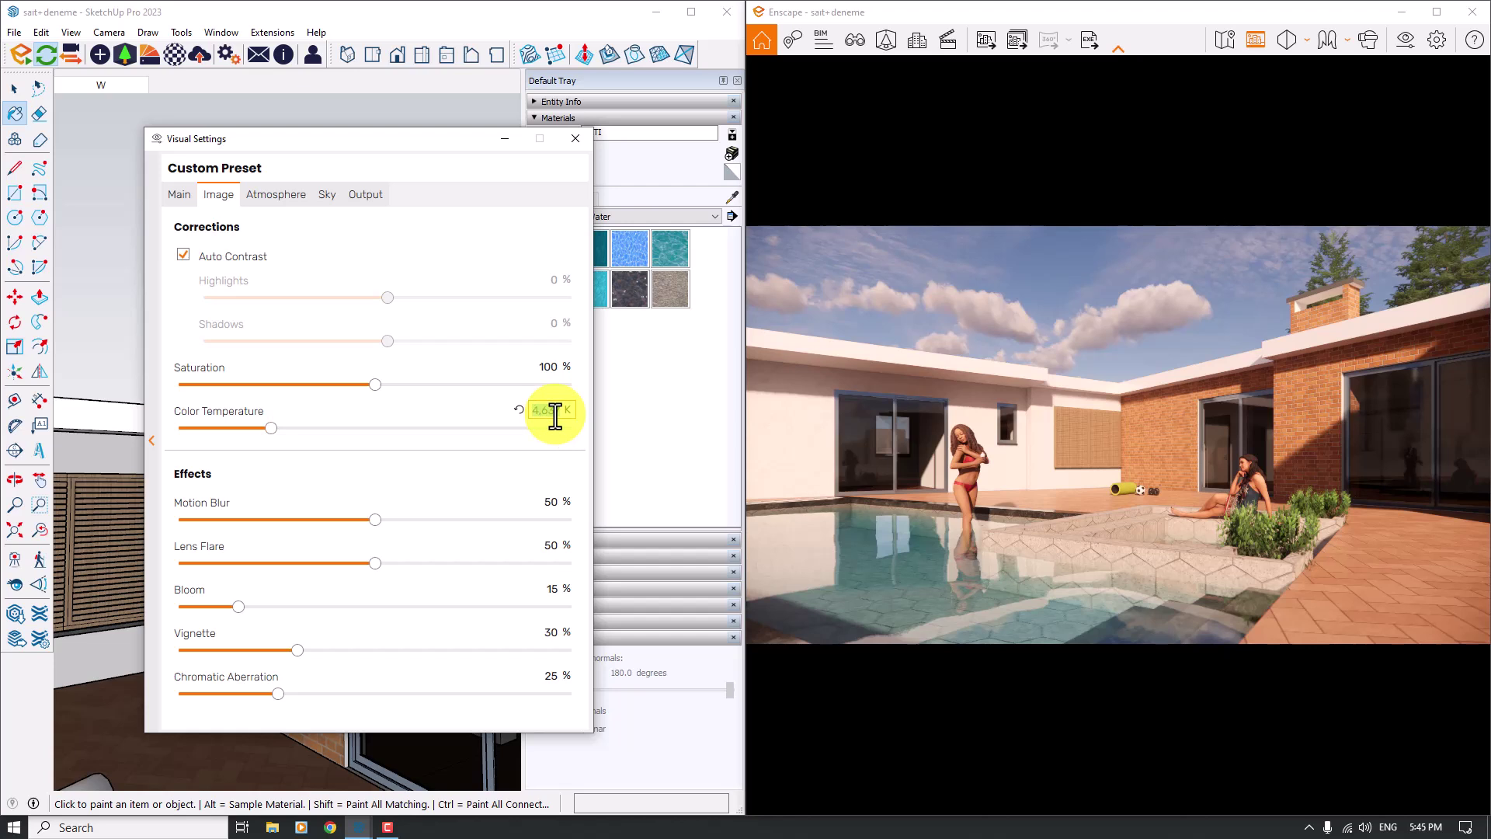
{"action": "key", "text": "BackSpace"}
{"action": "key", "text": "Return"}
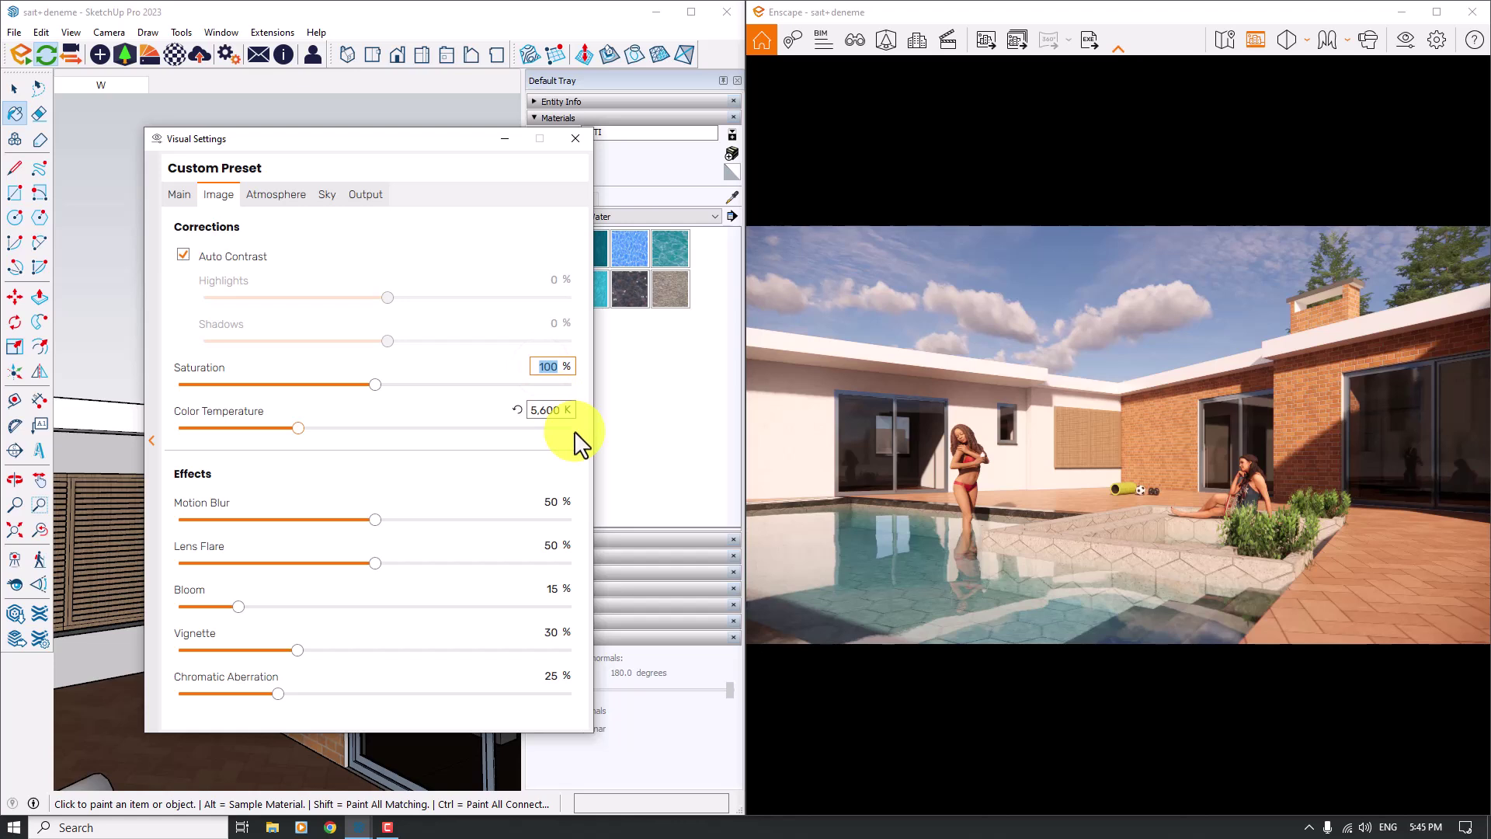
Set the image effects to 0% motion blur, 0% bloom and 26% lens flare.
{"action": "left_click", "coordinate": [378, 519]}
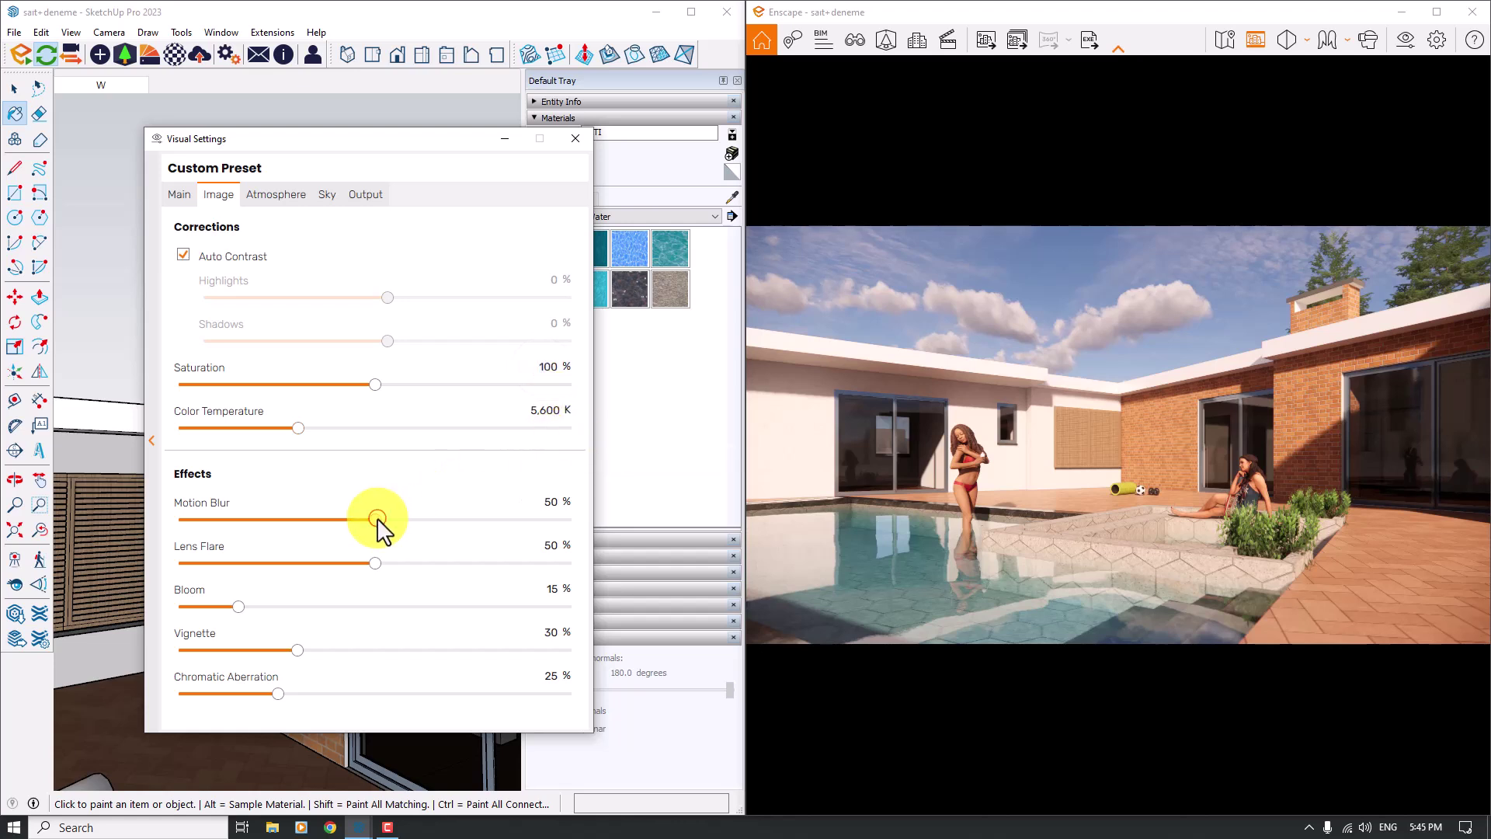
{"action": "left_click_drag", "start_coordinate": [377, 519], "coordinate": [12, 540]}
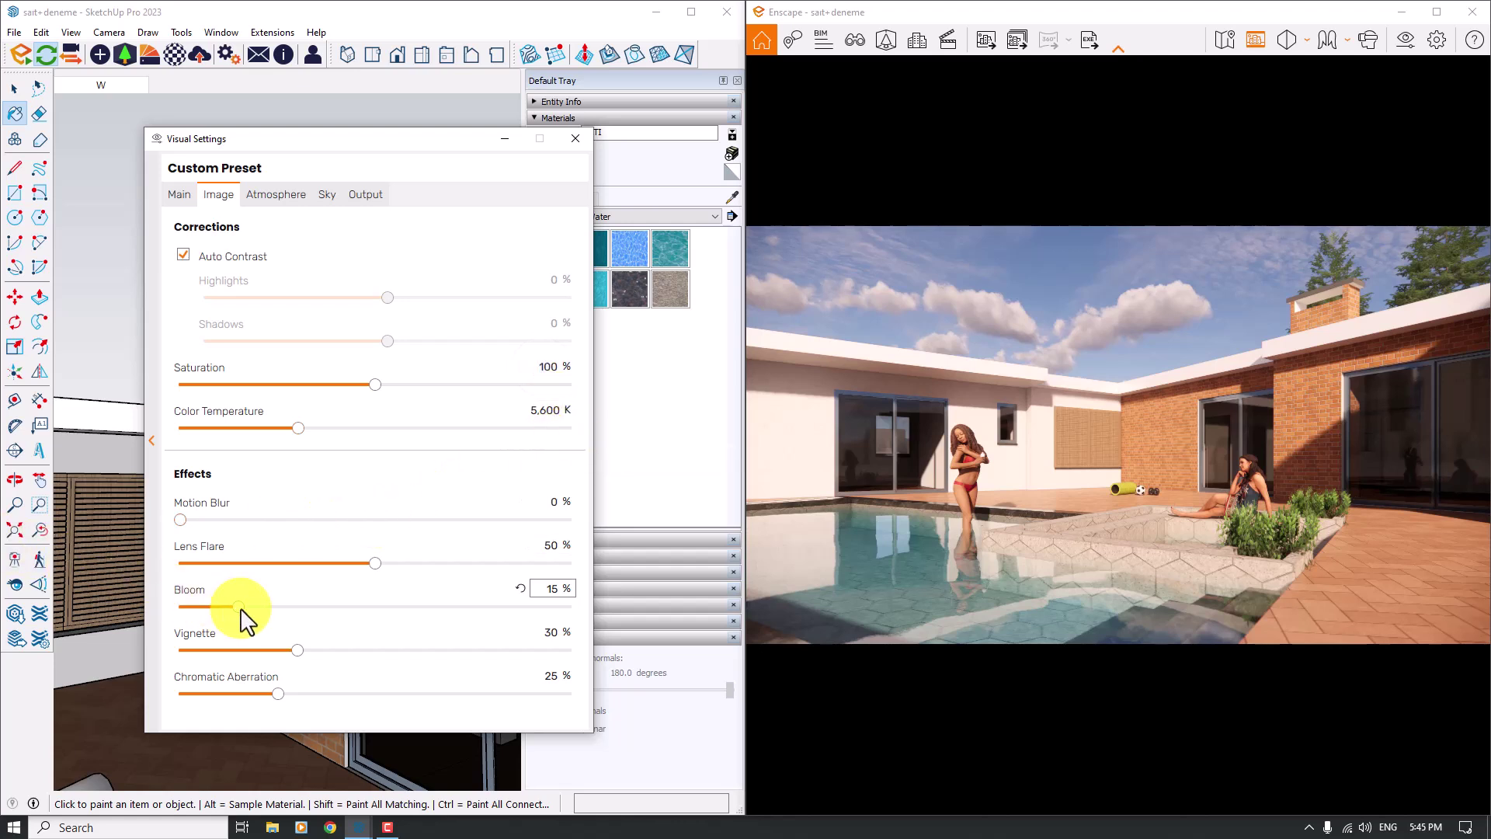
{"action": "left_click_drag", "start_coordinate": [238, 607], "coordinate": [95, 610]}
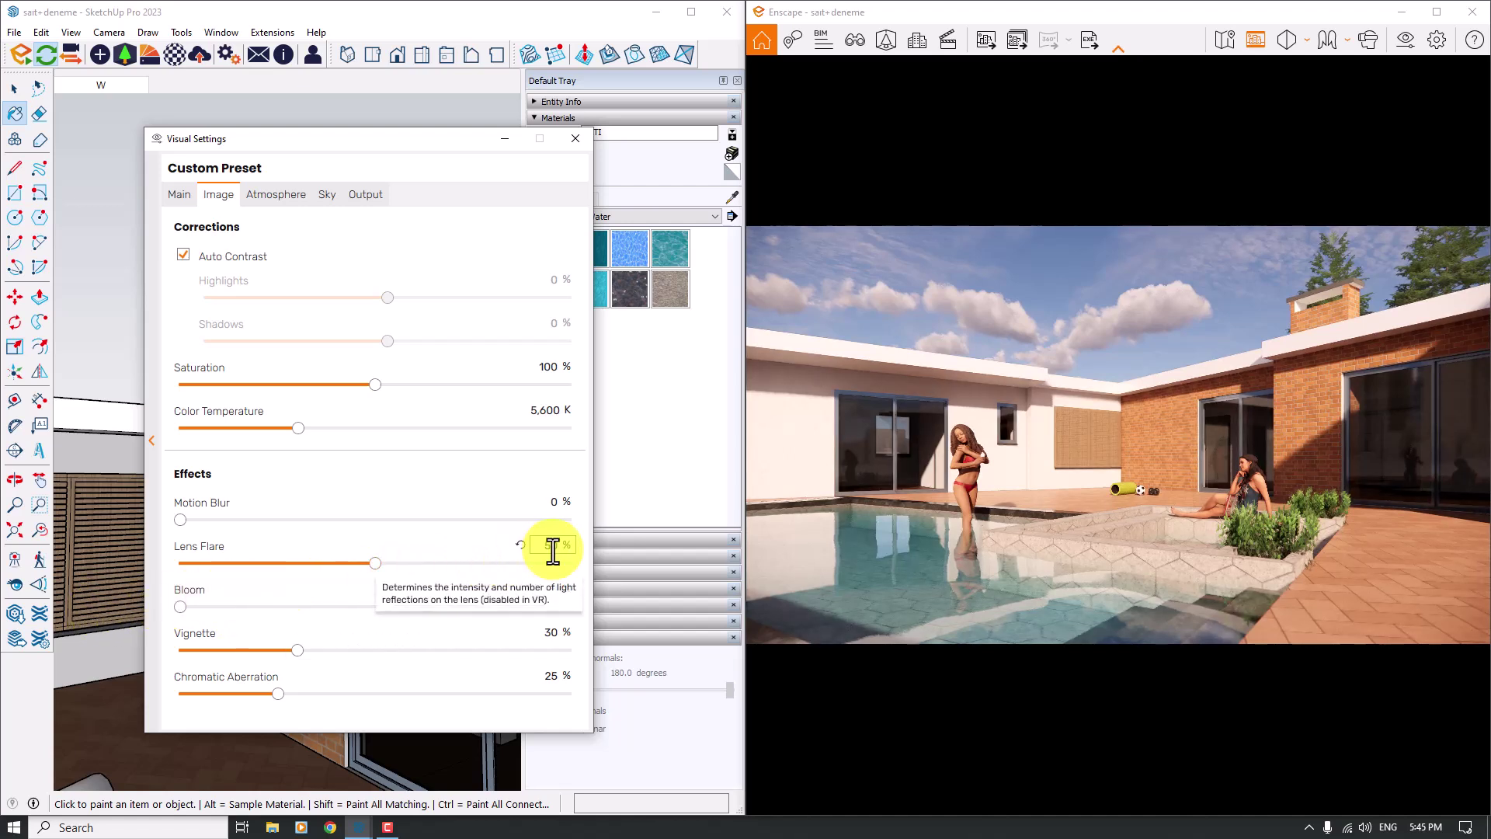
{"action": "key", "text": "Return"}
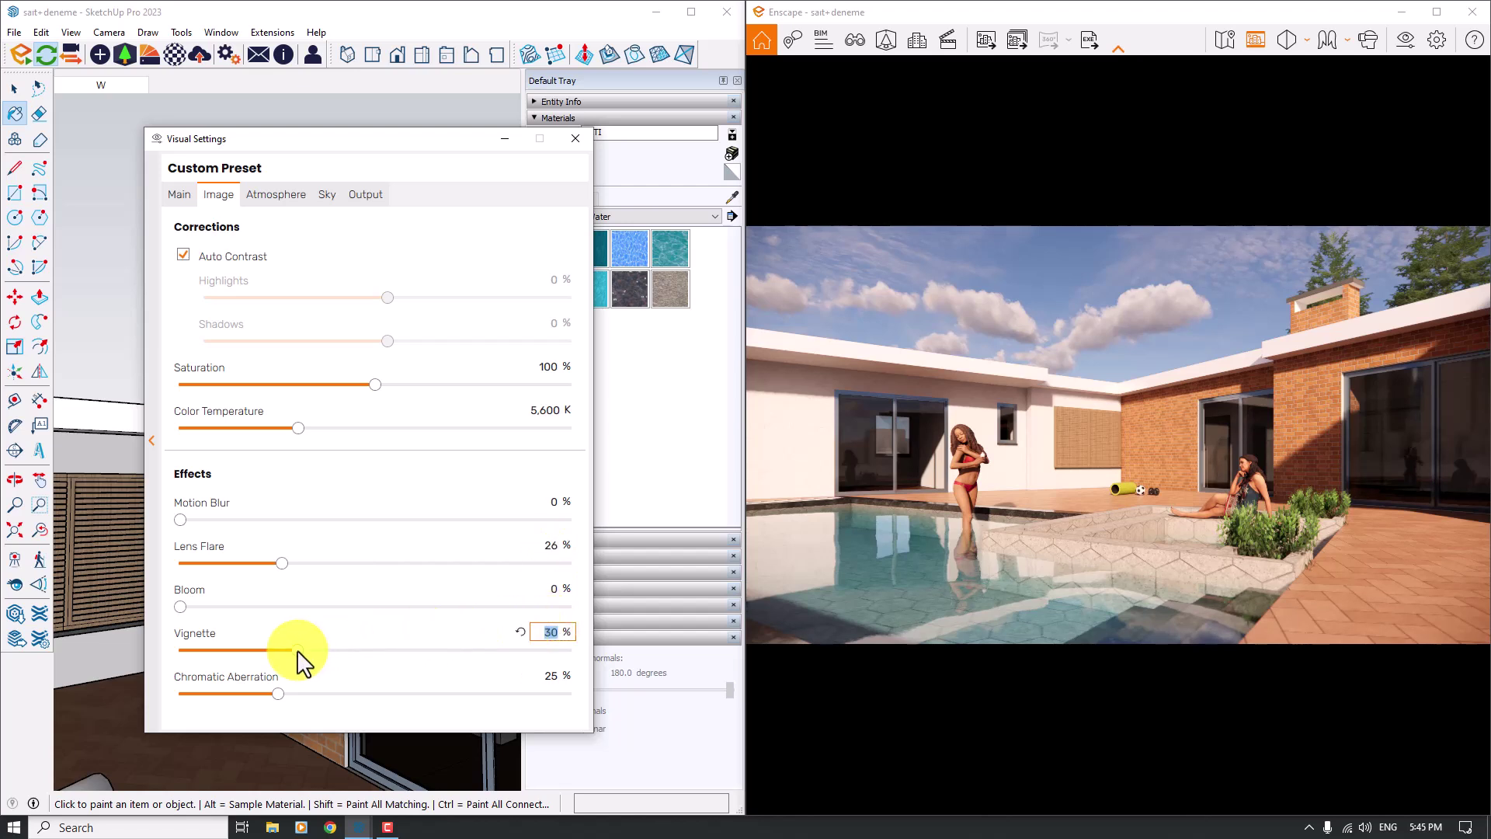
Set the vignette to 53% and the chromatic aberration to 0%.
{"action": "left_click_drag", "start_coordinate": [326, 649], "coordinate": [384, 649]}
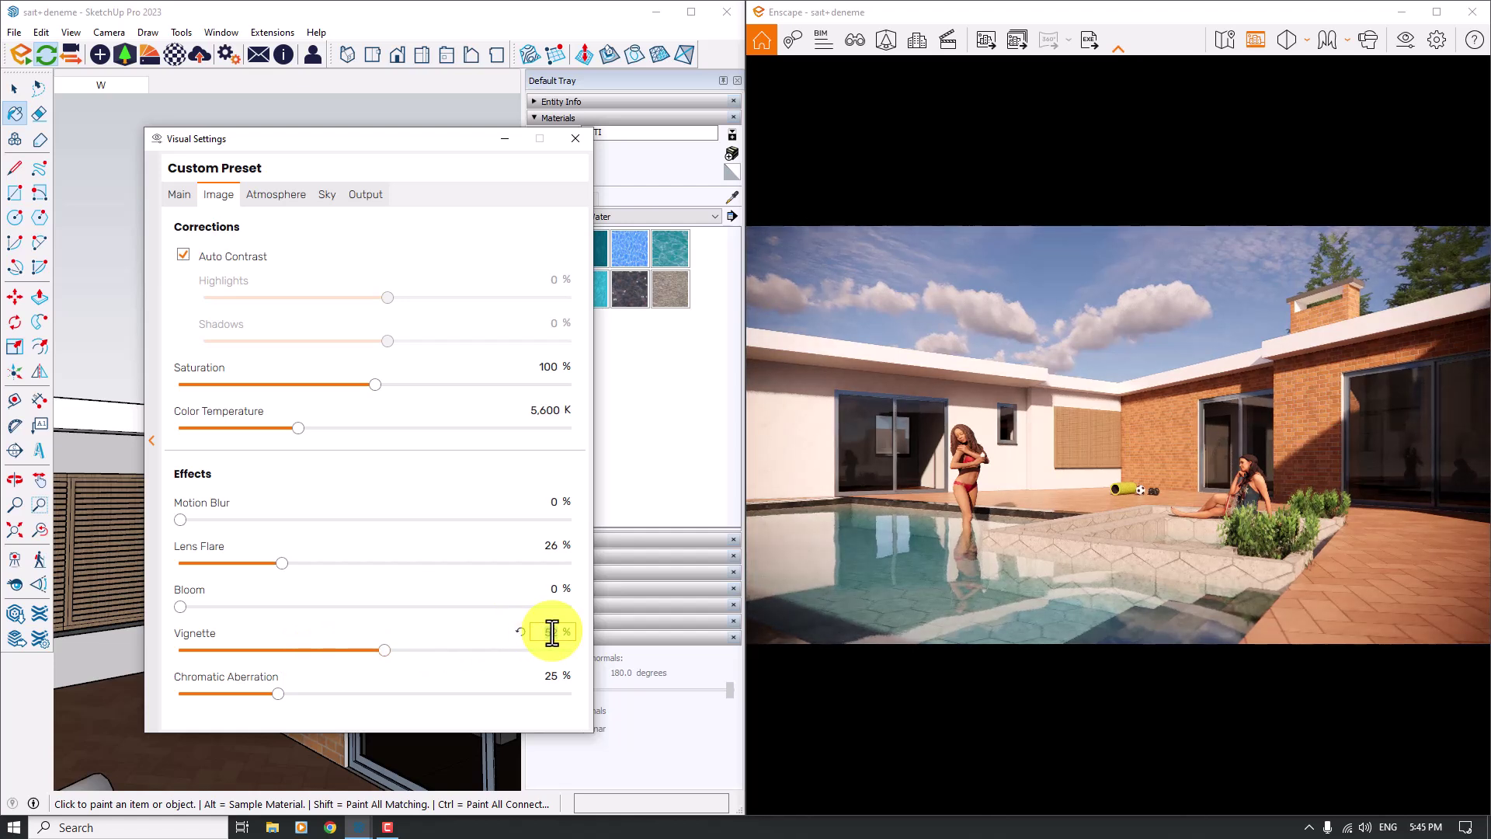
{"action": "type", "text": "3"}
{"action": "key", "text": "Return"}
{"action": "left_click", "coordinate": [552, 674]}
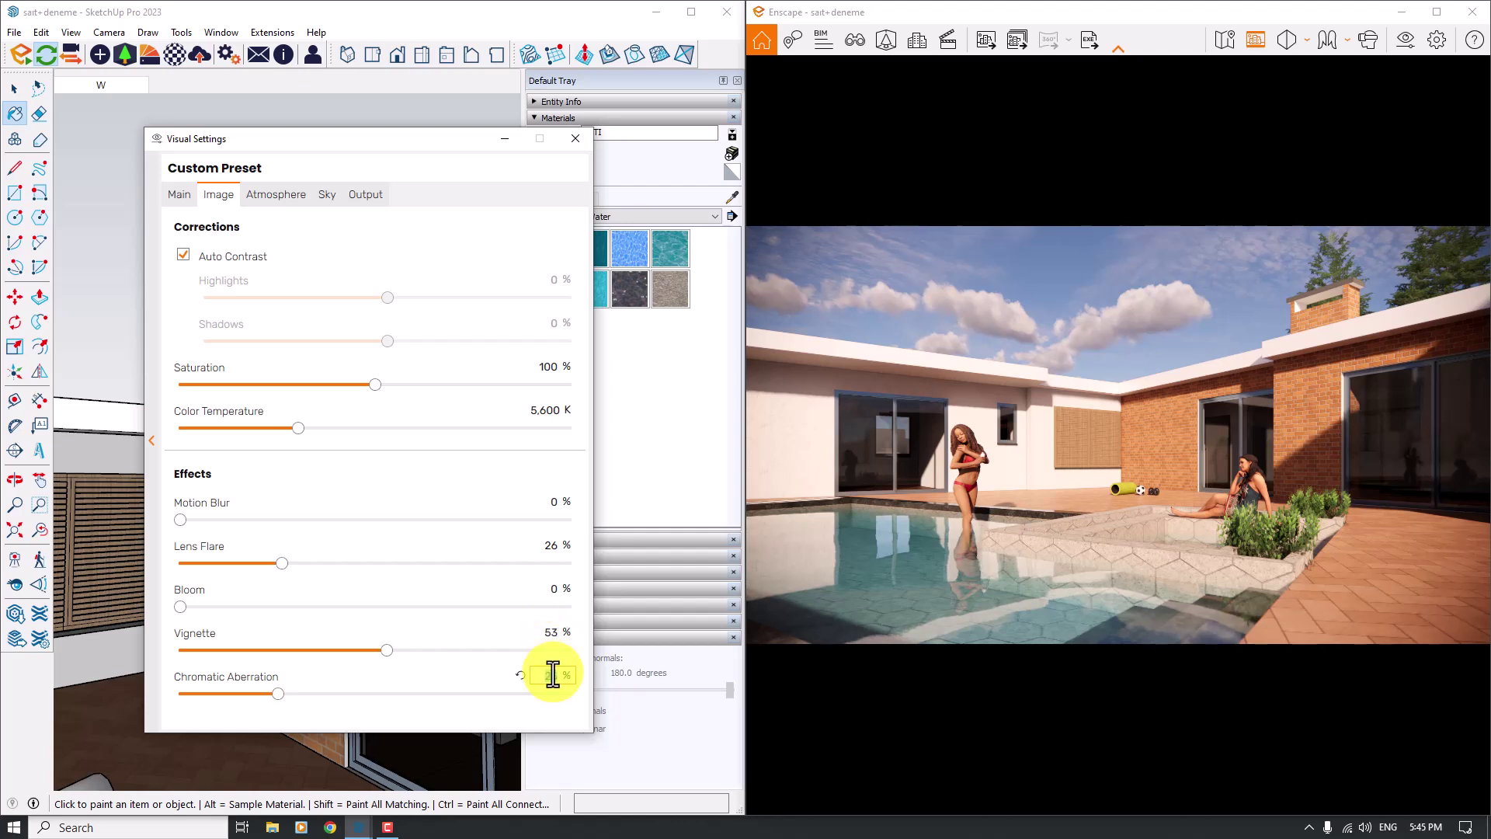
{"action": "key", "text": "BackSpace"}
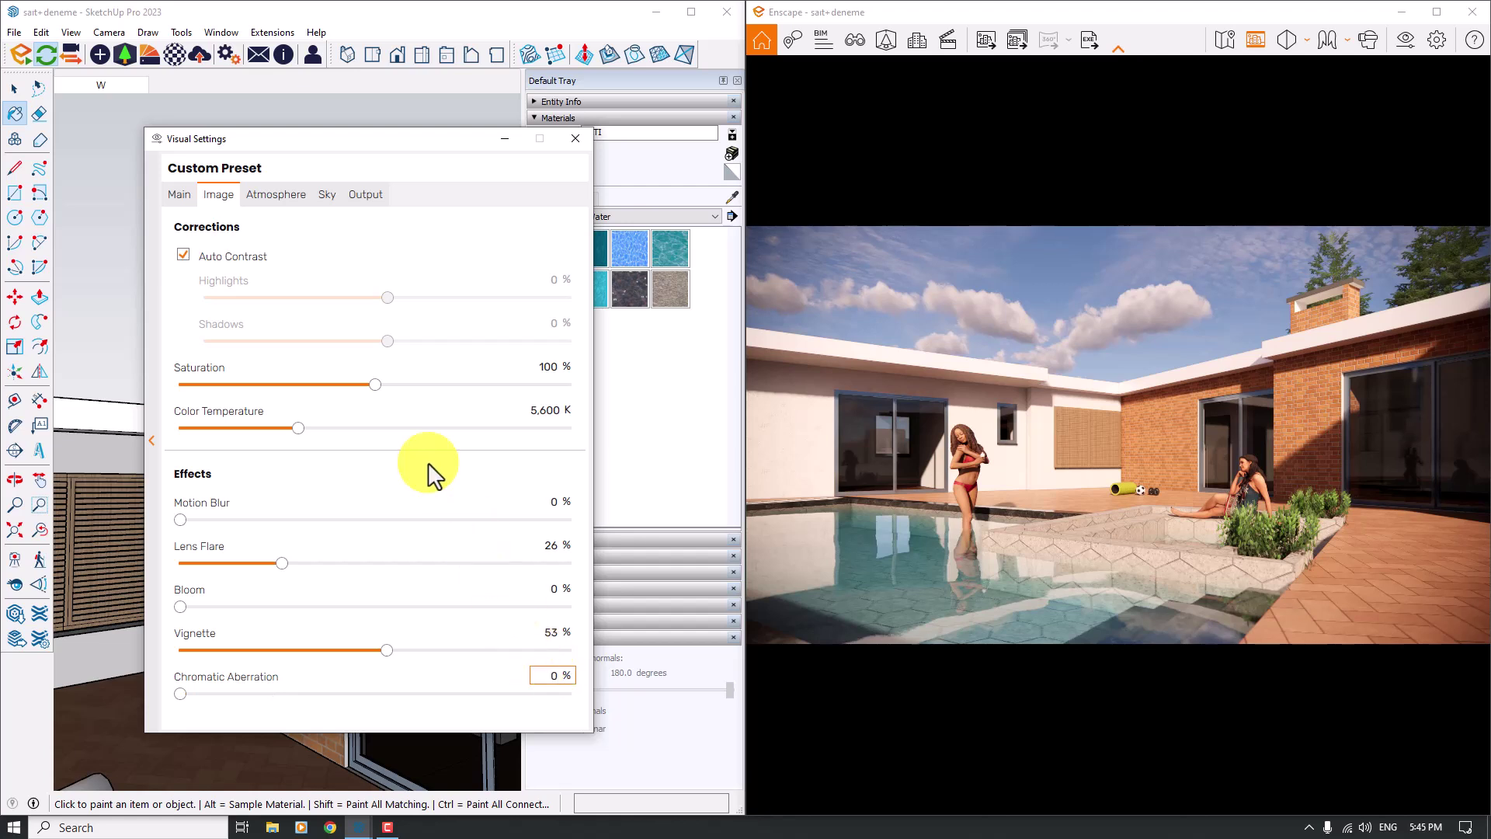
Remove the fog by setting its intensity to 0% in the atmosphere settings.
{"action": "left_click", "coordinate": [264, 194]}
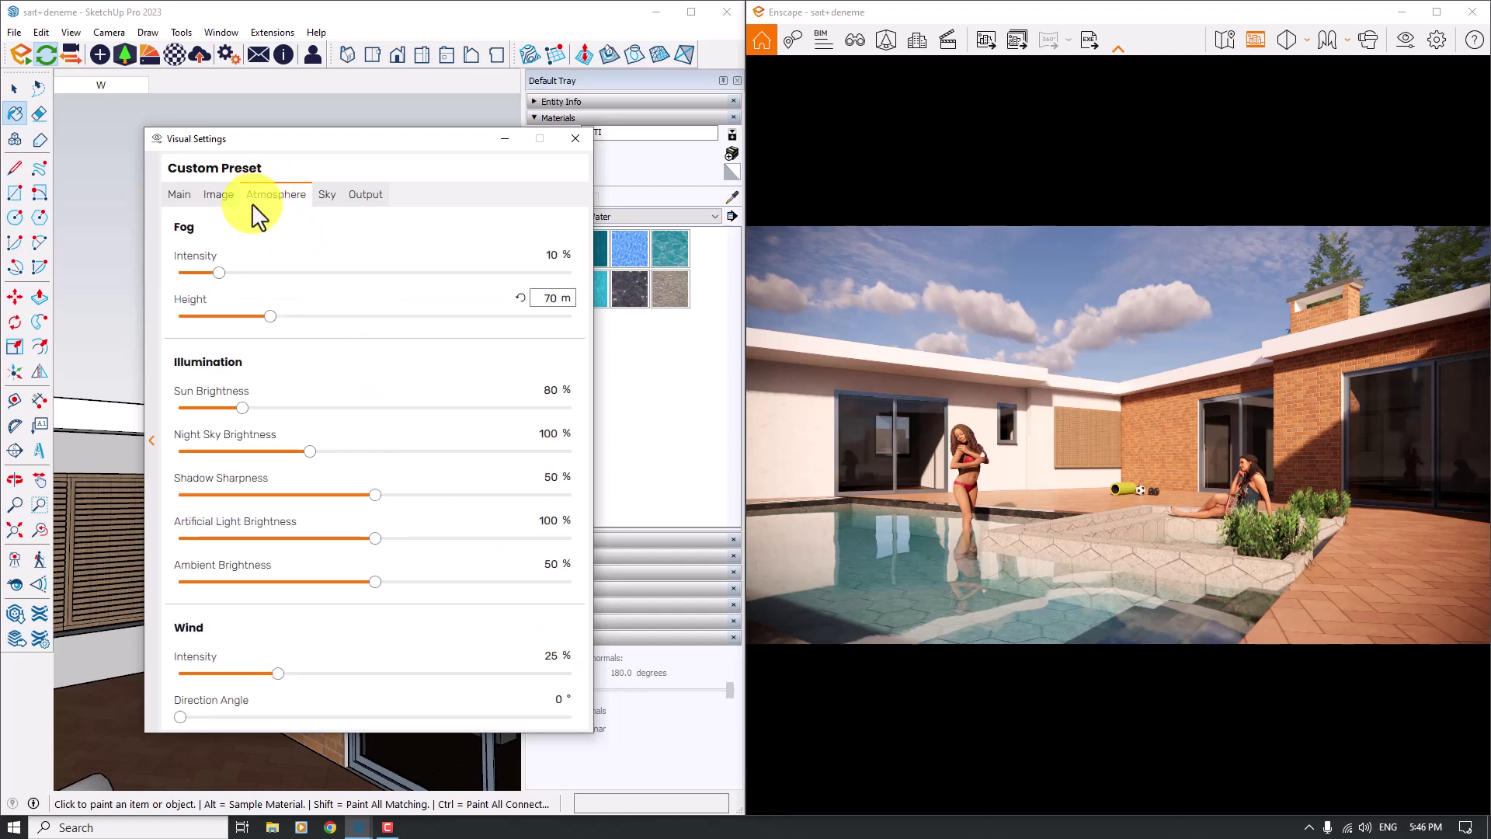
{"action": "left_click_drag", "start_coordinate": [124, 272], "coordinate": [134, 282]}
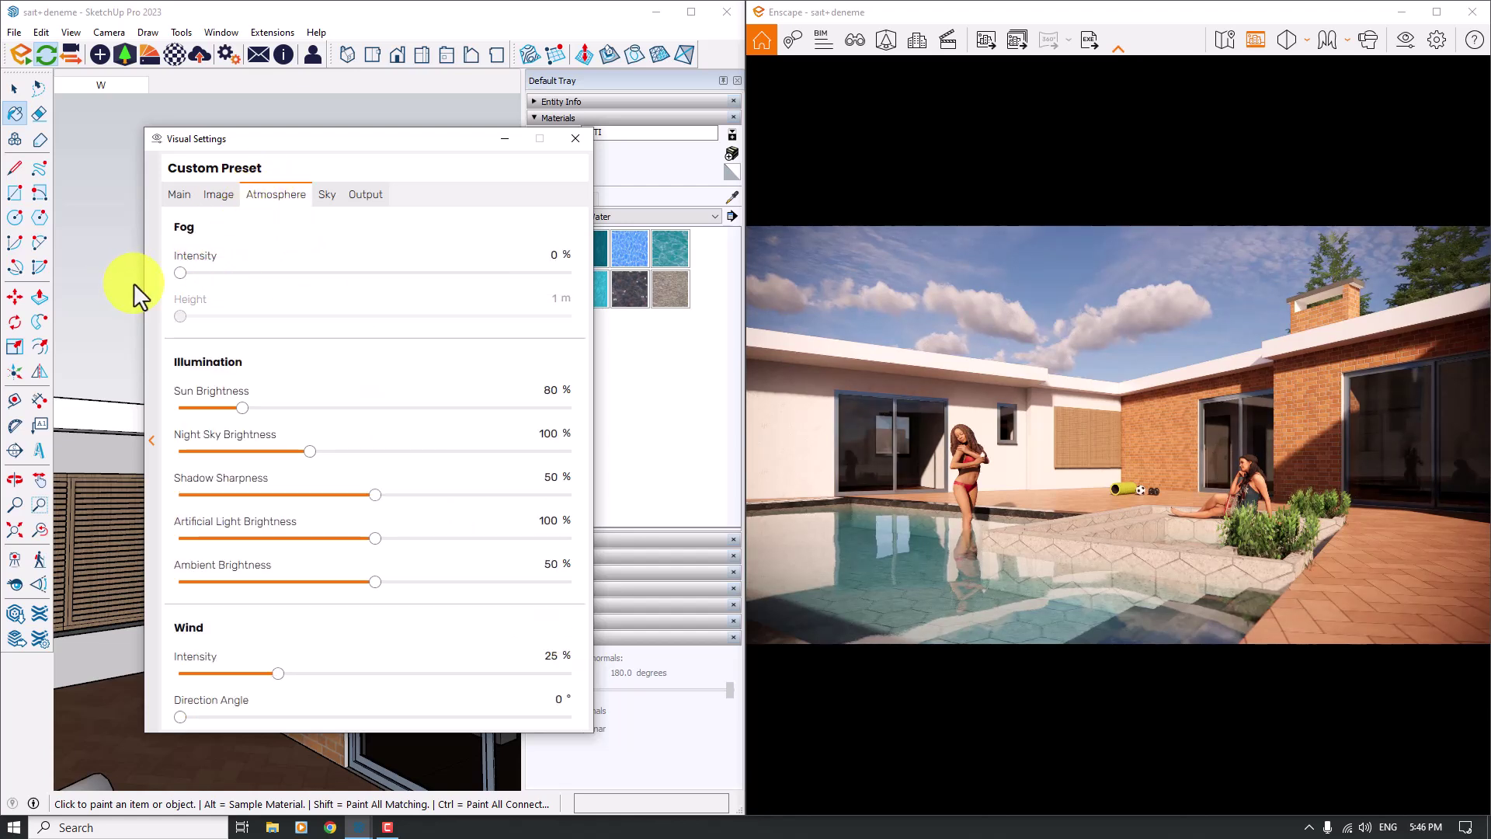
Try a sun brightness near its minimum and set it back to 80%.
{"action": "left_click", "coordinate": [243, 406]}
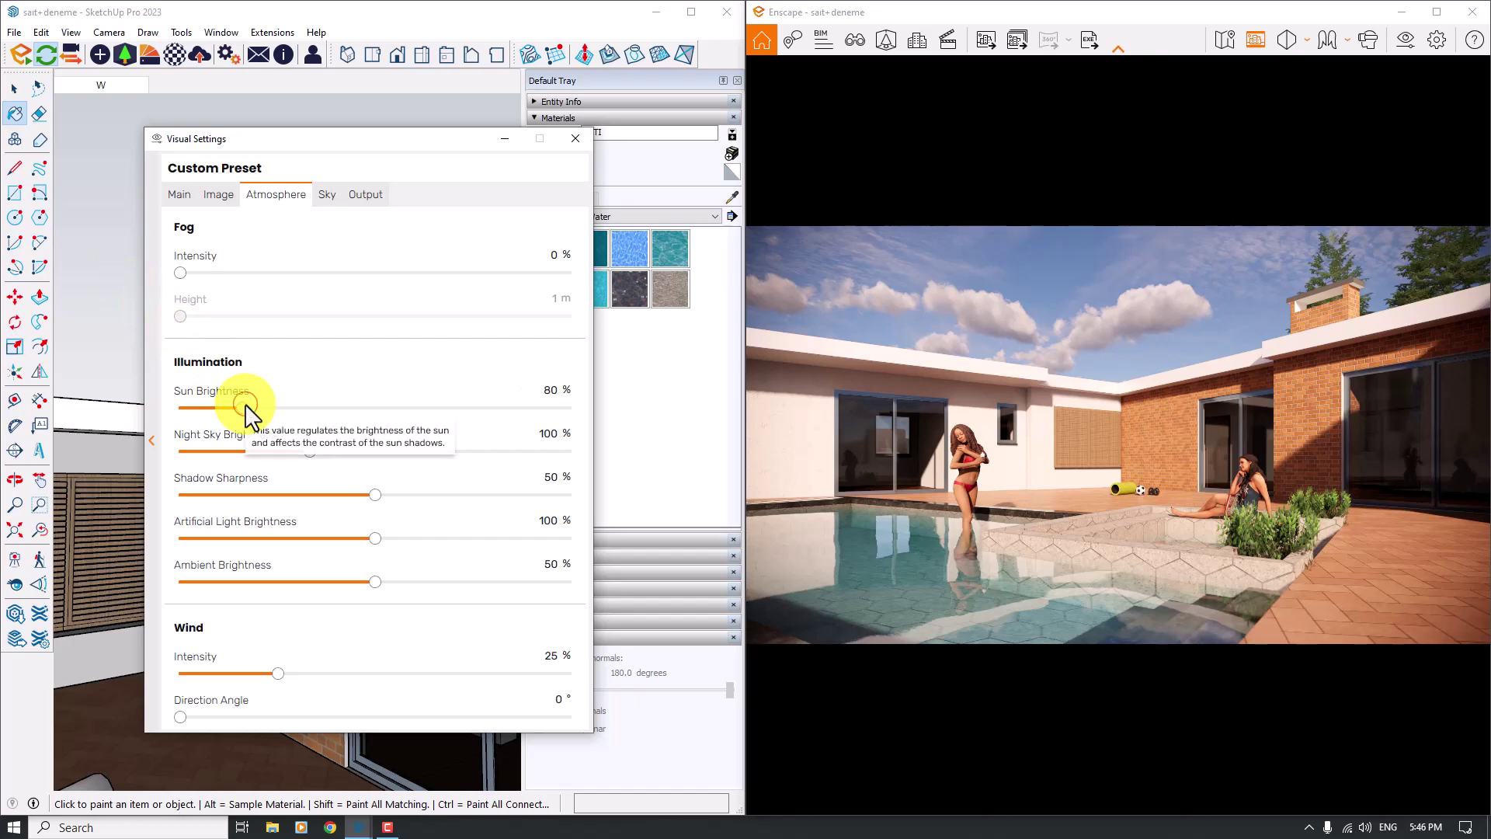
{"action": "left_click", "coordinate": [187, 407]}
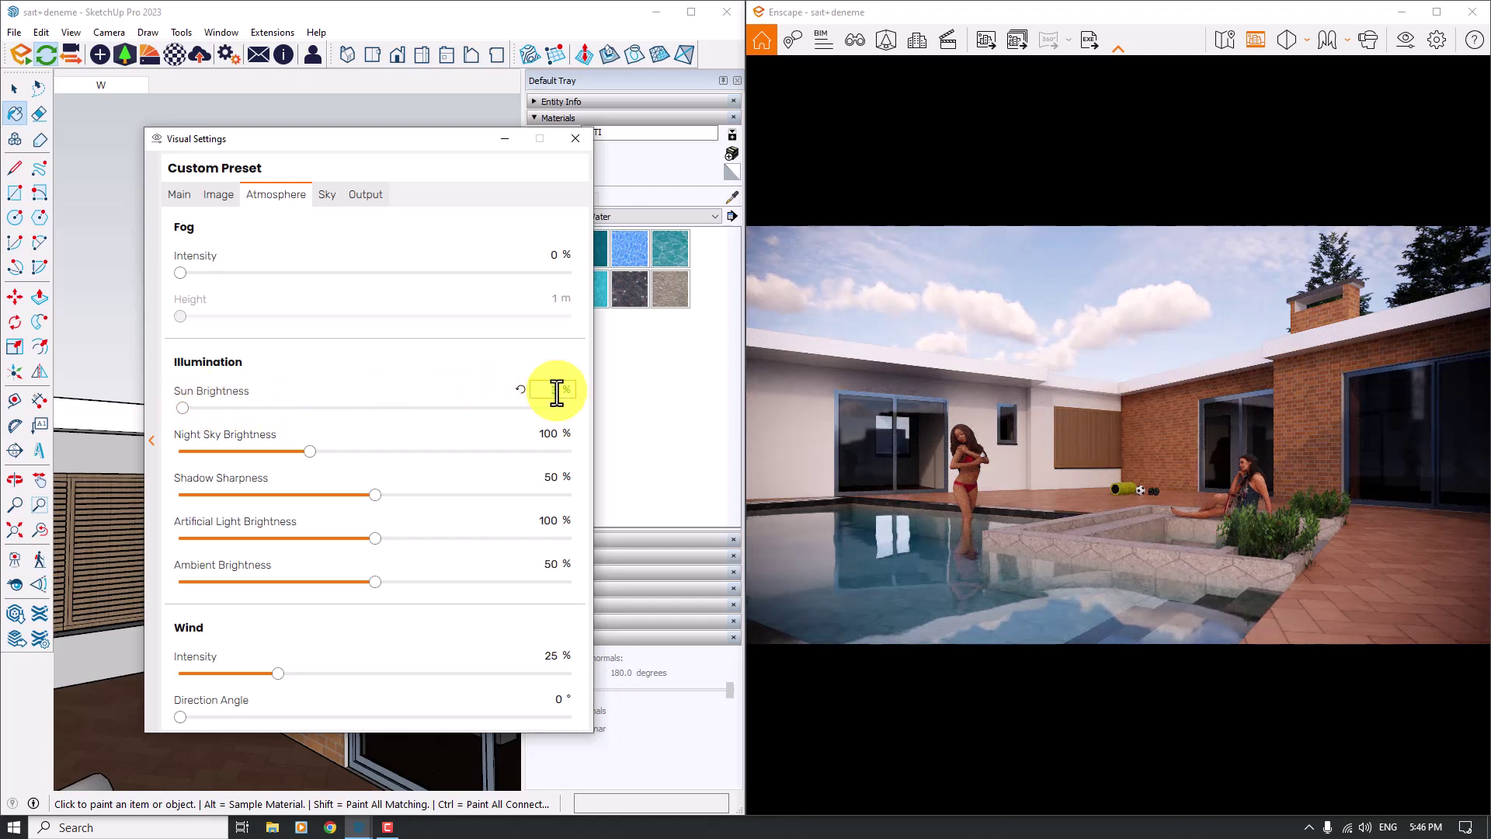
{"action": "type", "text": "80"}
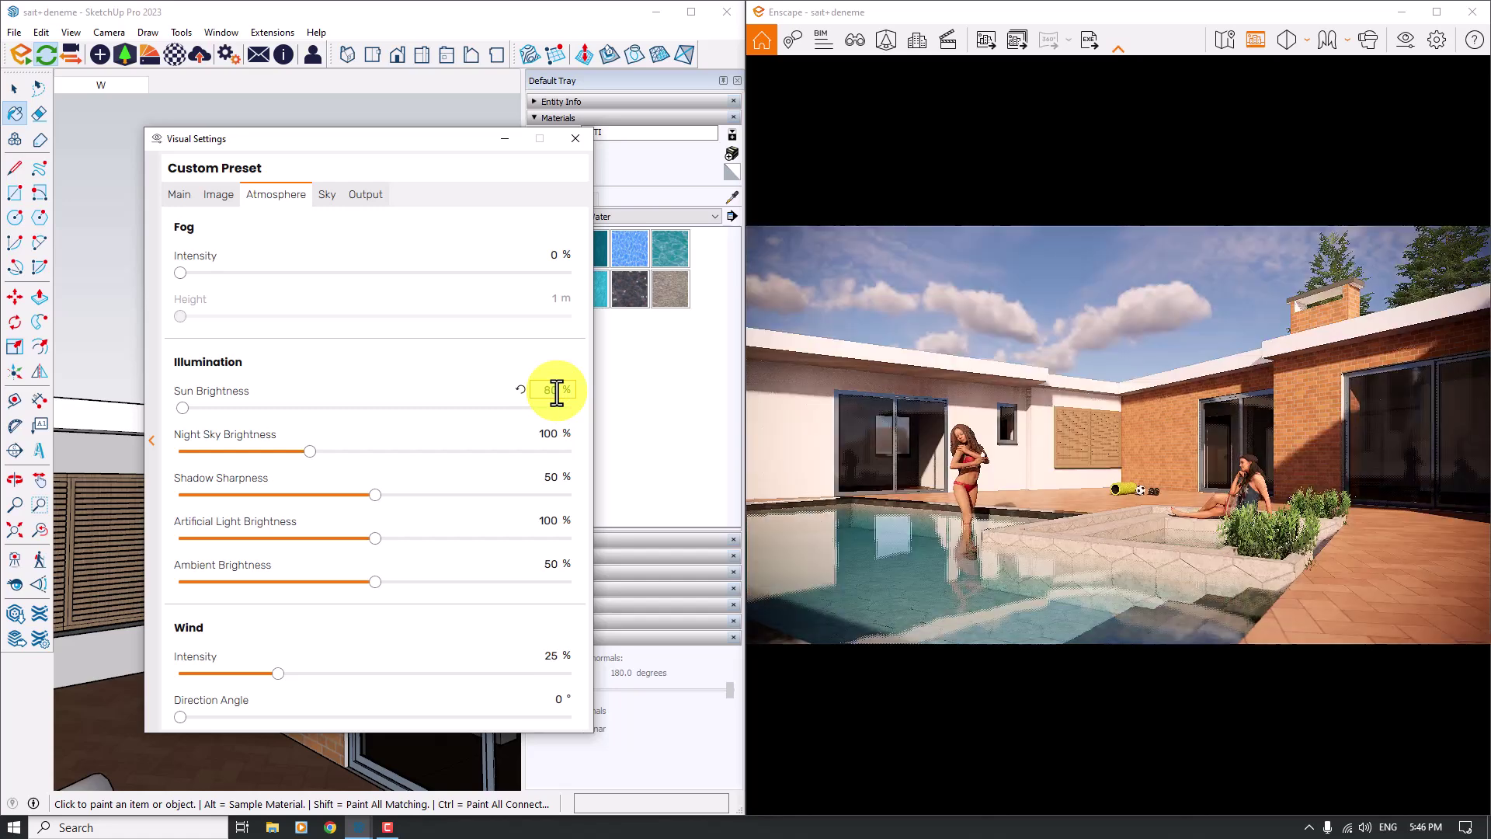
{"action": "key", "text": "Tab"}
{"action": "left_click", "coordinate": [557, 390]}
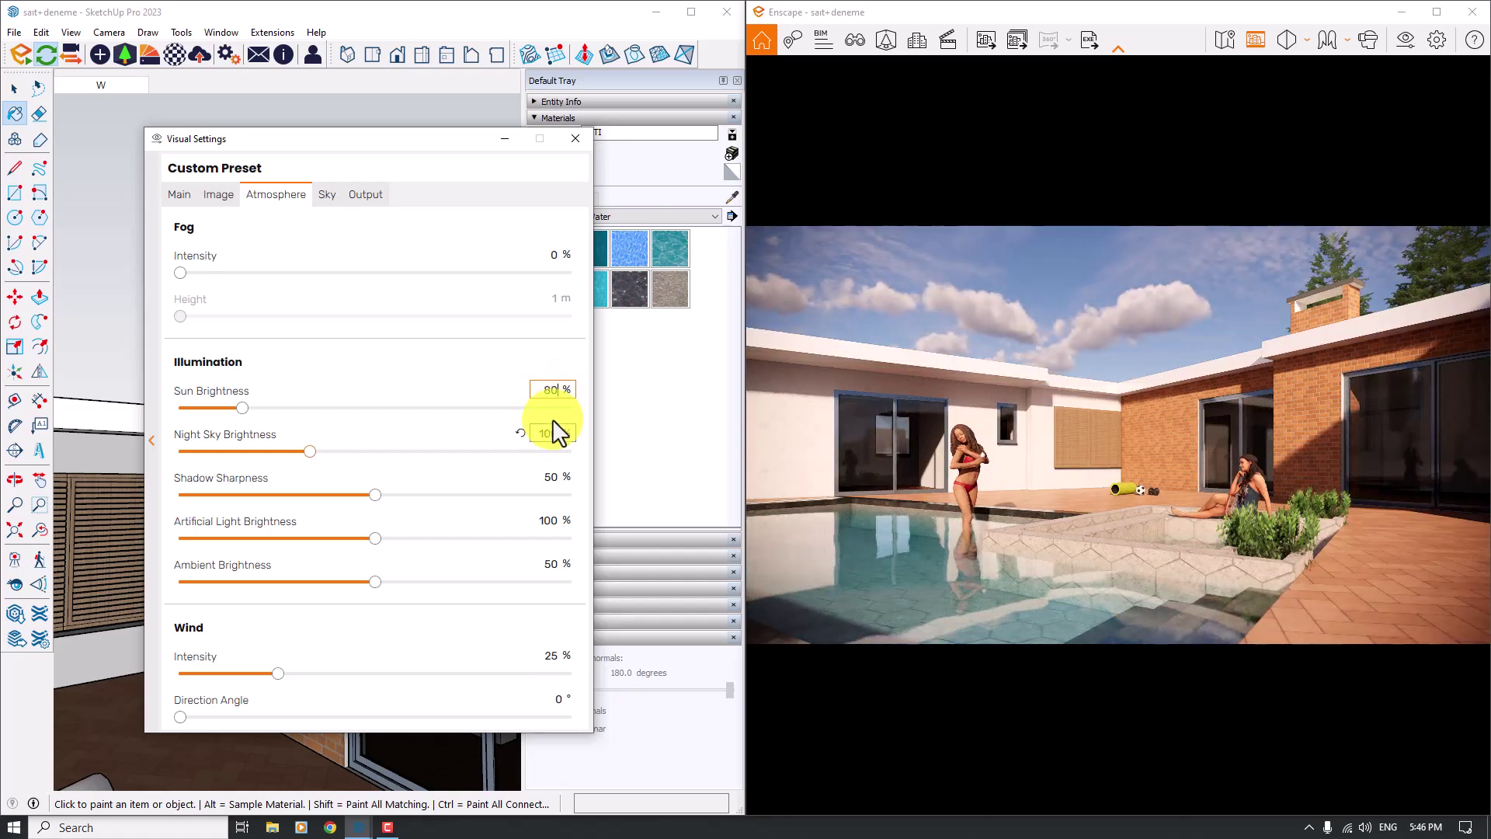
Set the shadow sharpness to 73% in the illumination settings.
{"action": "left_click", "coordinate": [545, 475]}
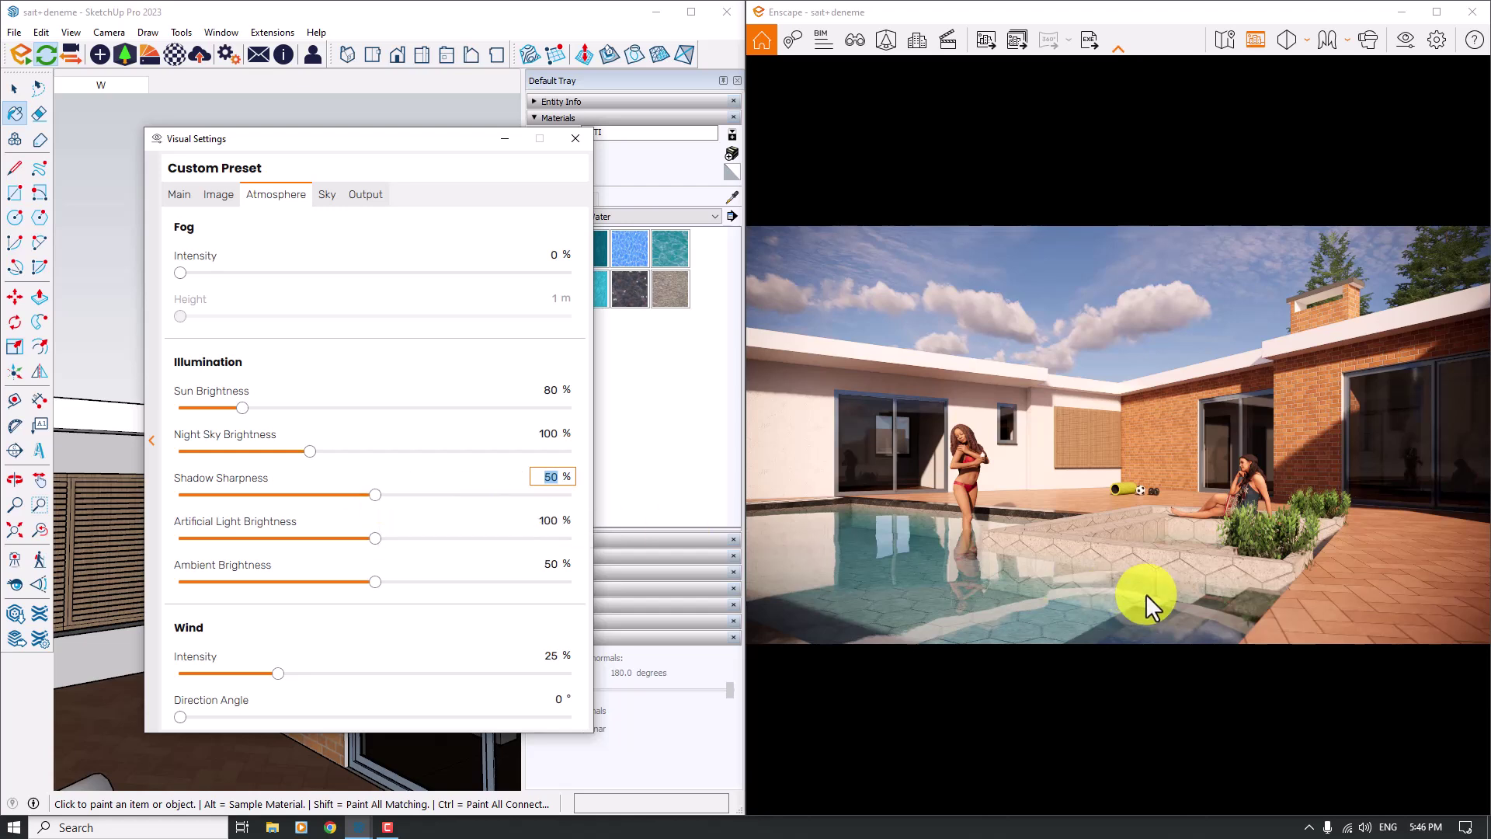
{"action": "left_click", "coordinate": [375, 495]}
{"action": "left_click", "coordinate": [463, 495]}
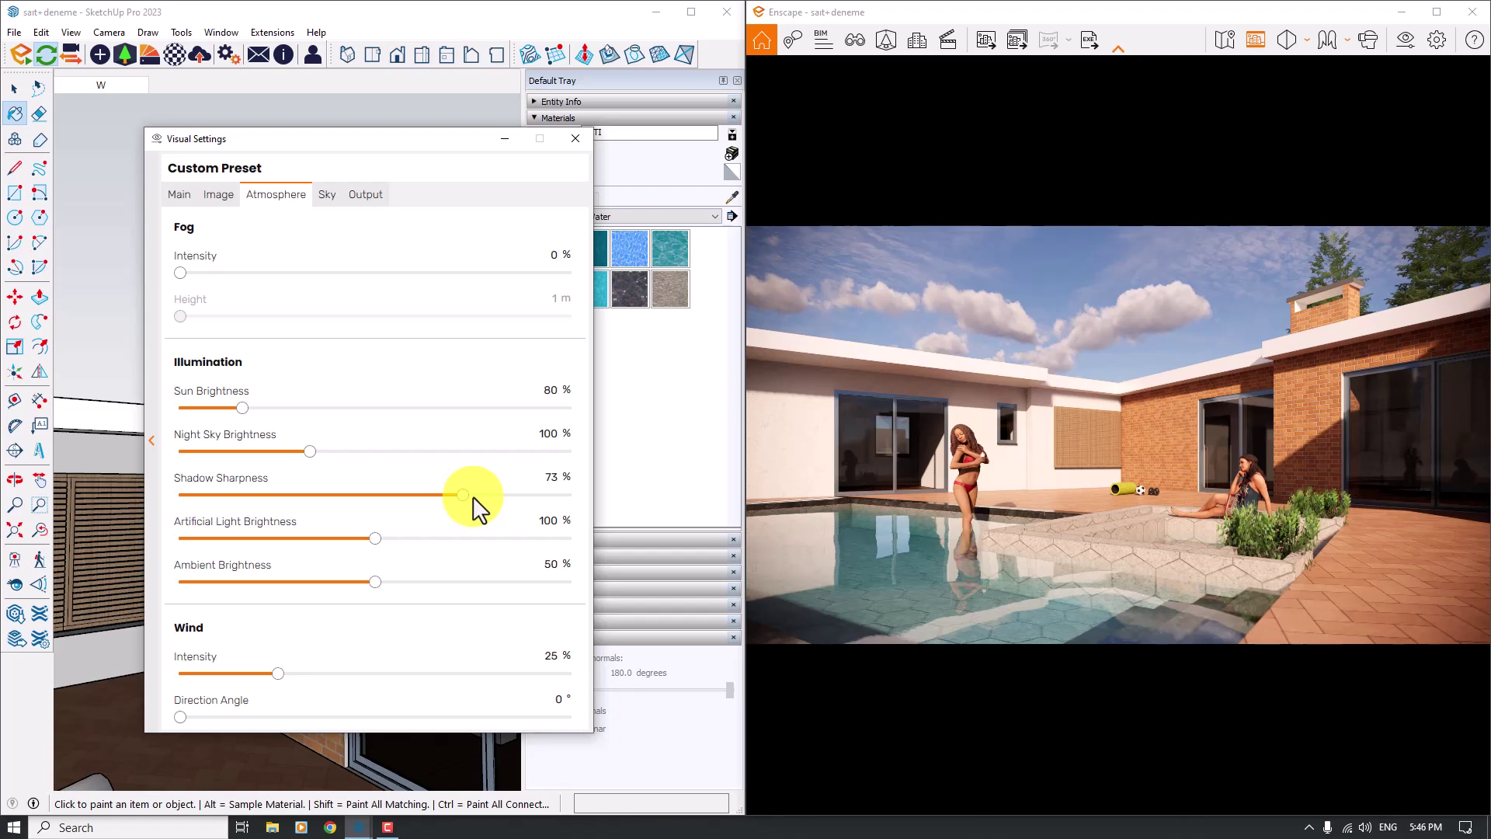
{"action": "left_click", "coordinate": [553, 485]}
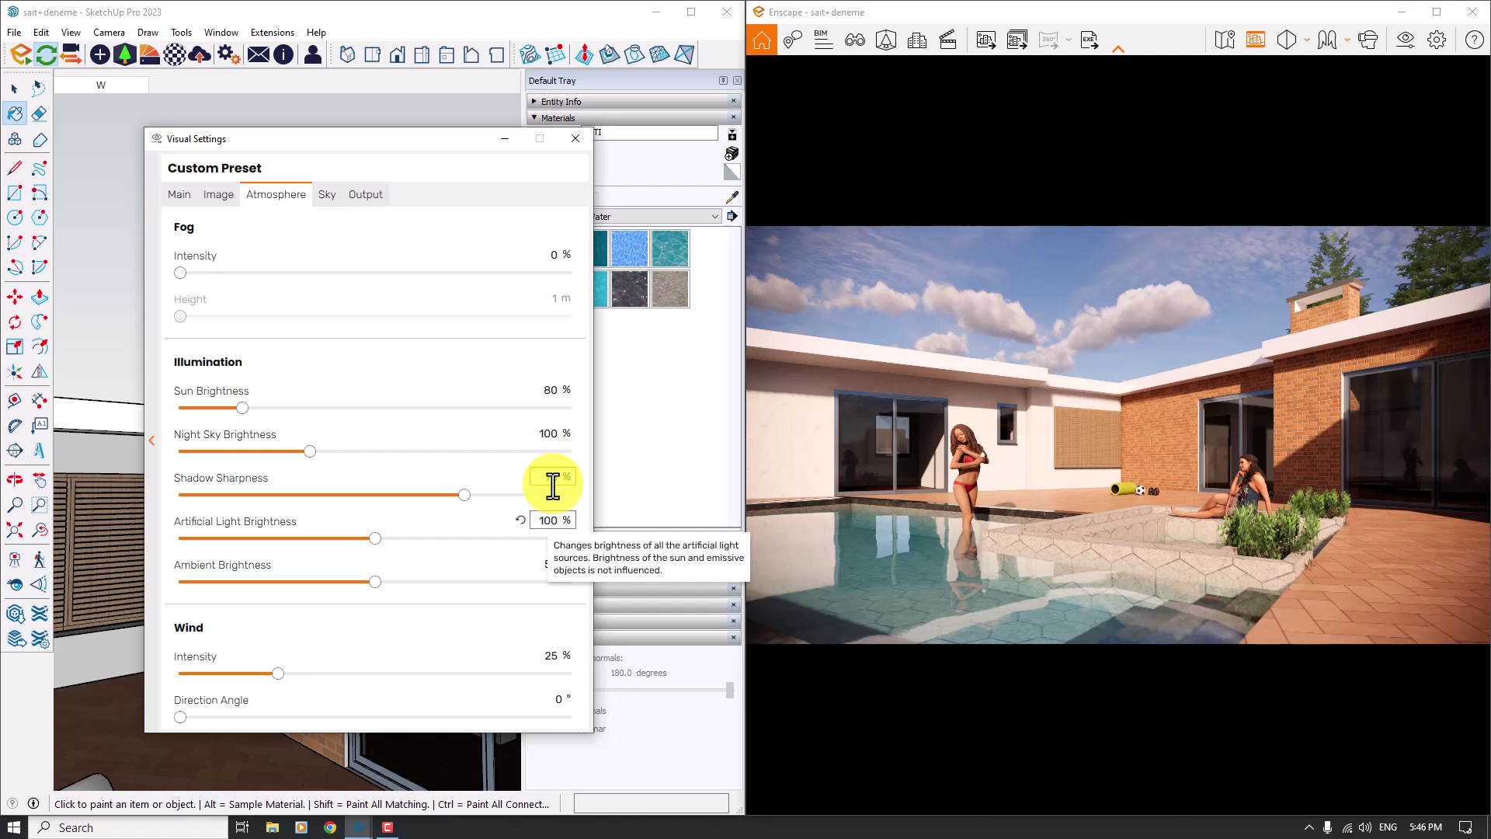
Set the artificial light brightness to 94% and the ambient brightness to 56%.
{"action": "left_click", "coordinate": [548, 521]}
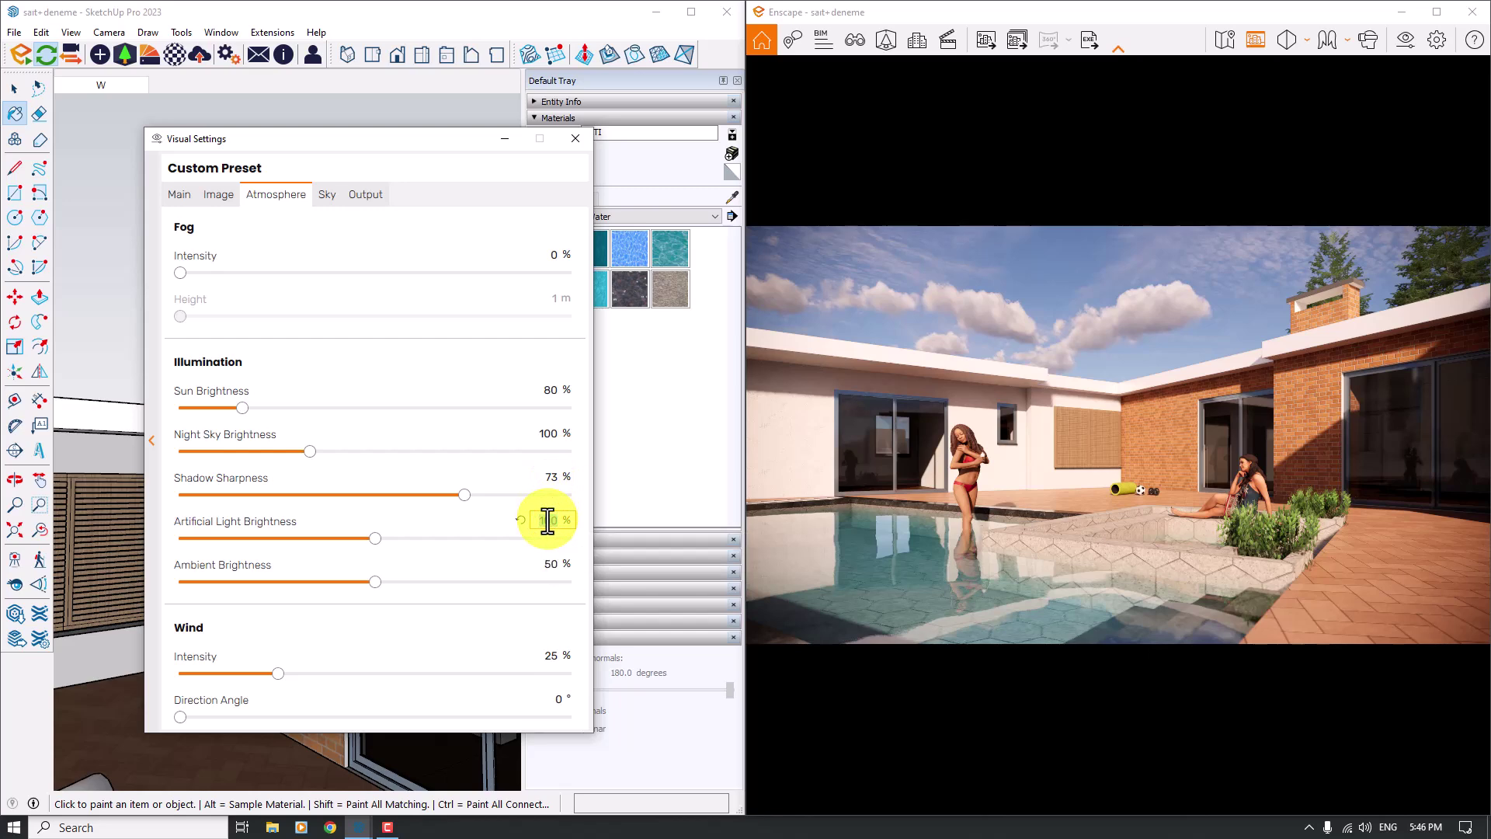
{"action": "type", "text": "94"}
{"action": "key", "text": "Return"}
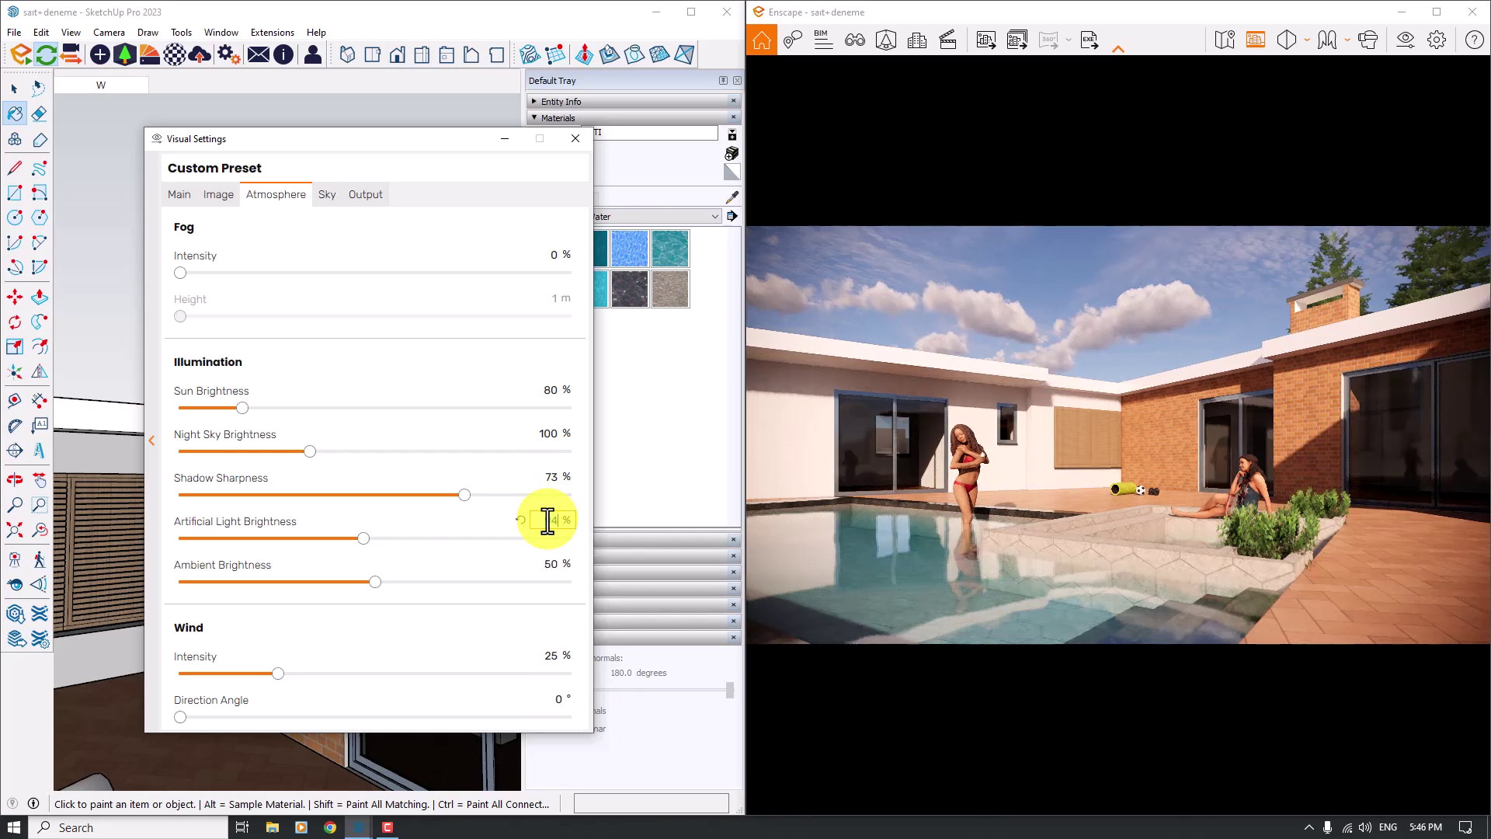
{"action": "left_click", "coordinate": [563, 567]}
{"action": "type", "text": "56"}
{"action": "key", "text": "Return"}
Set the wind intensity to 0% and open the sky settings.
{"action": "left_click", "coordinate": [556, 654]}
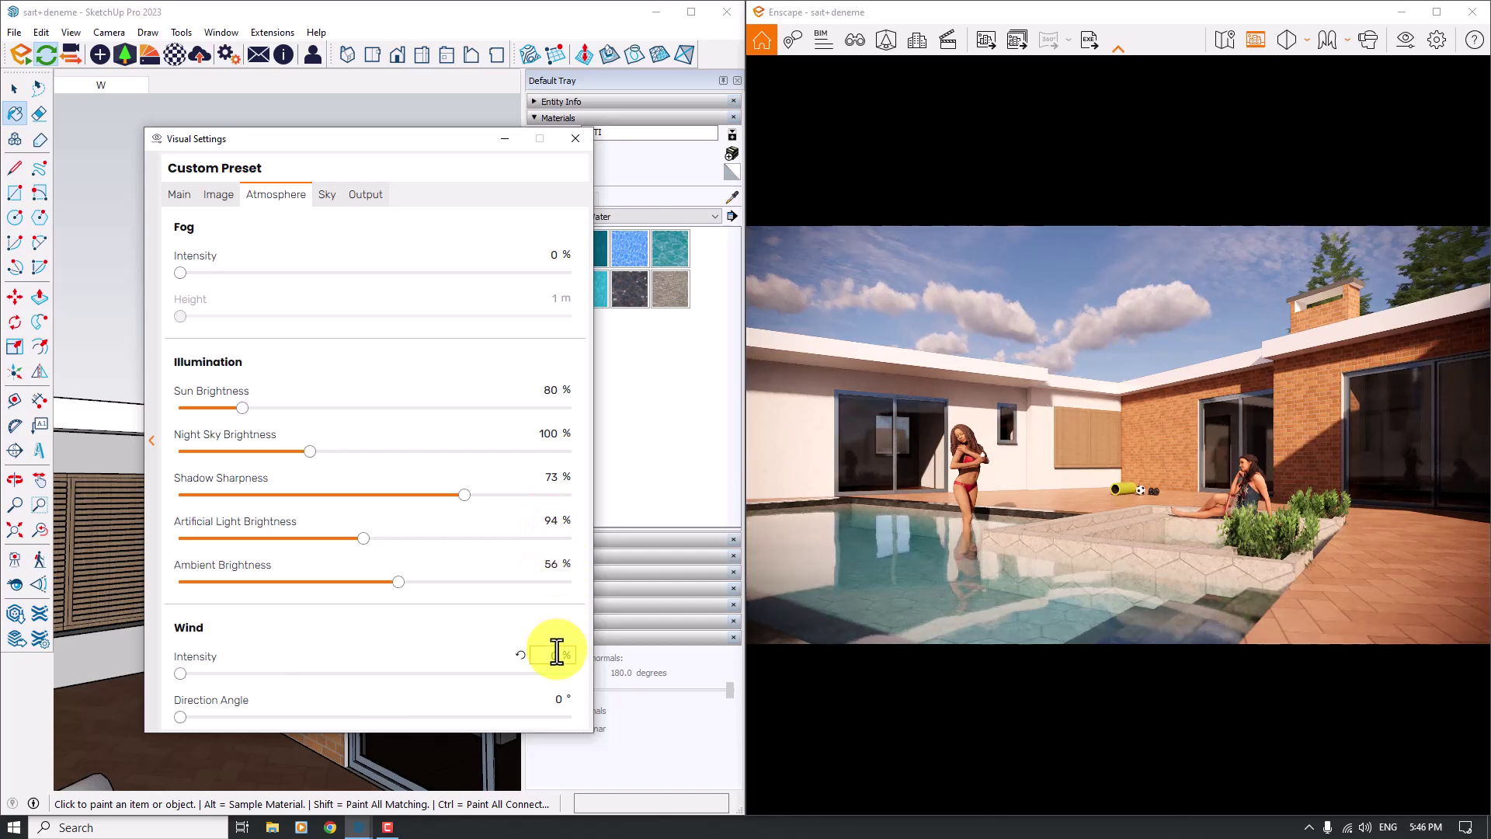
{"action": "left_click", "coordinate": [327, 196]}
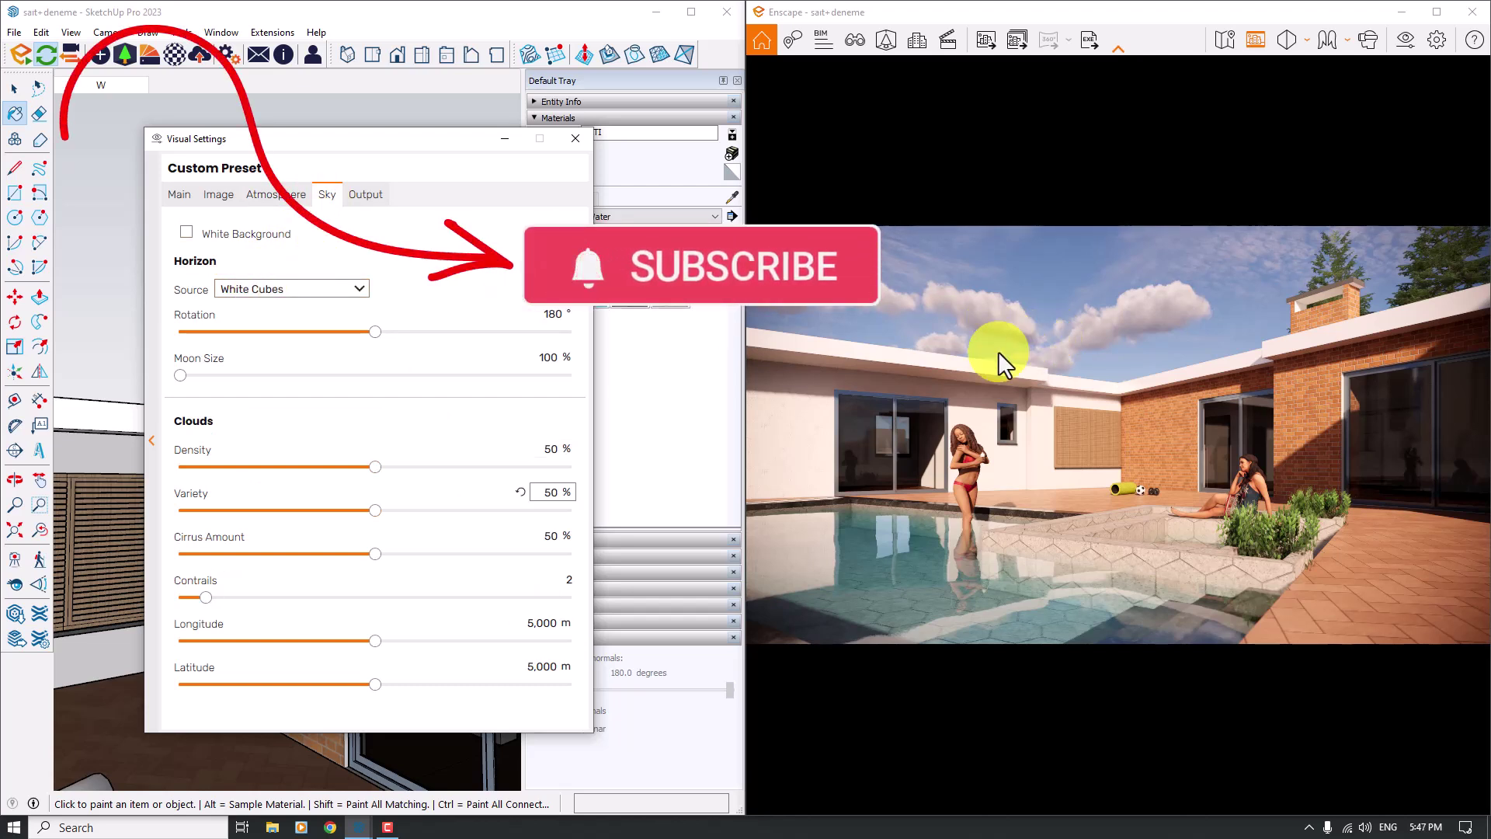
Set the contrails to 0 and the cirrus amount, variety and density of the clouds to 0%.
{"action": "left_click_drag", "start_coordinate": [205, 598], "coordinate": [3, 599]}
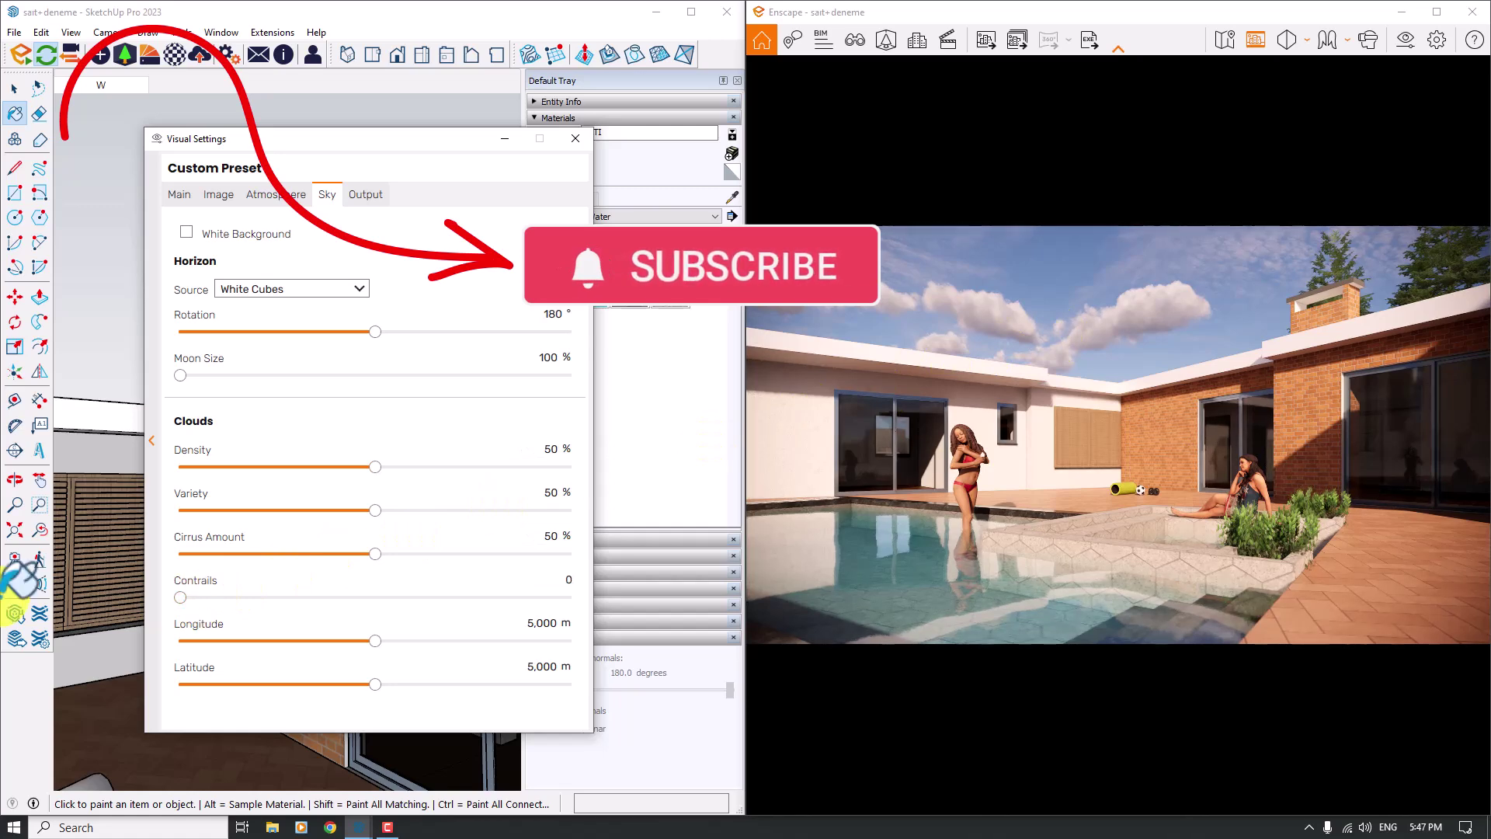
{"action": "left_click_drag", "start_coordinate": [375, 553], "coordinate": [4, 555]}
{"action": "left_click_drag", "start_coordinate": [375, 511], "coordinate": [4, 522]}
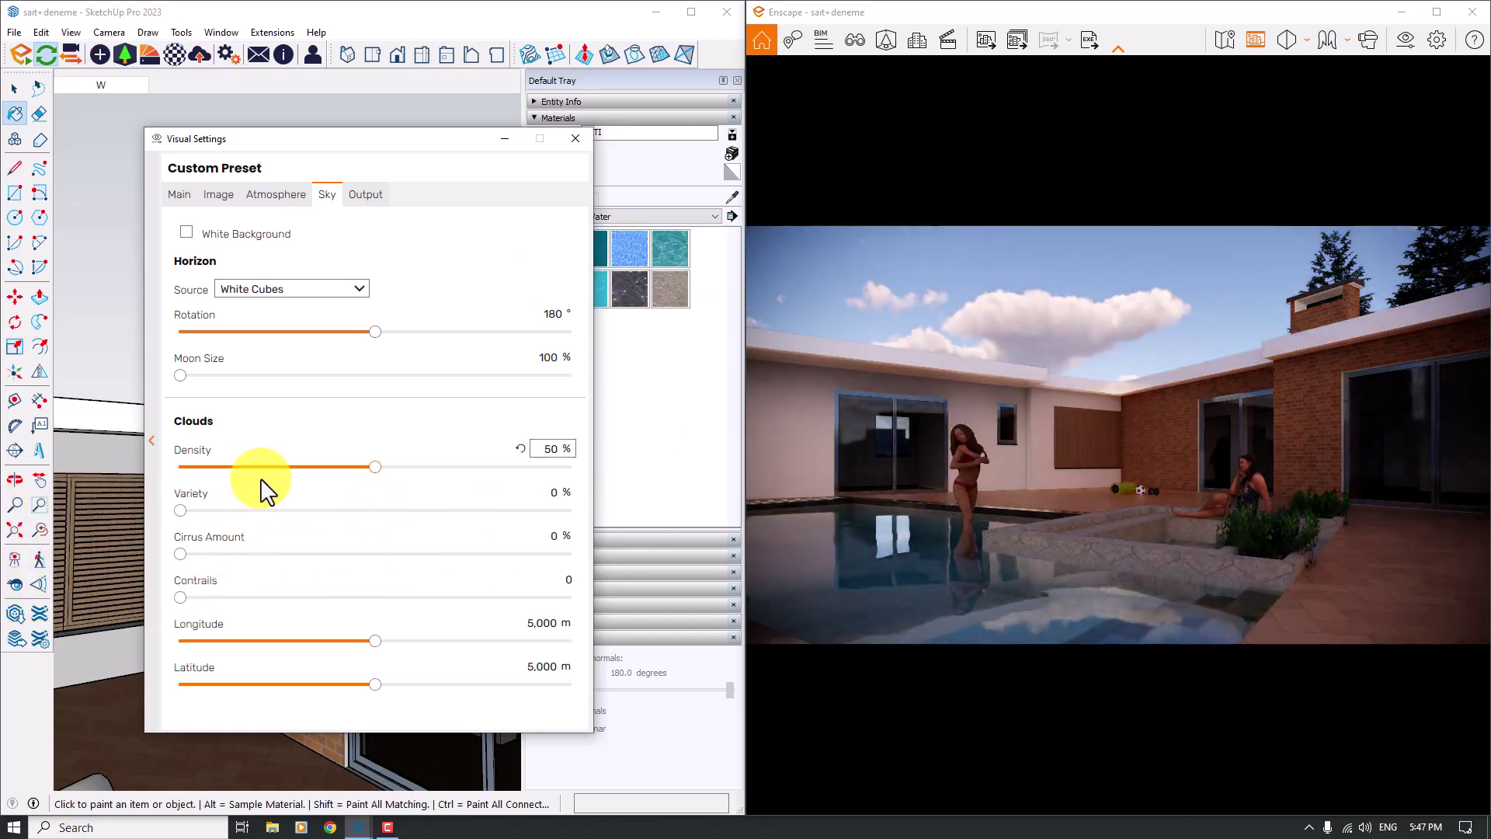
{"action": "left_click_drag", "start_coordinate": [375, 466], "coordinate": [172, 467]}
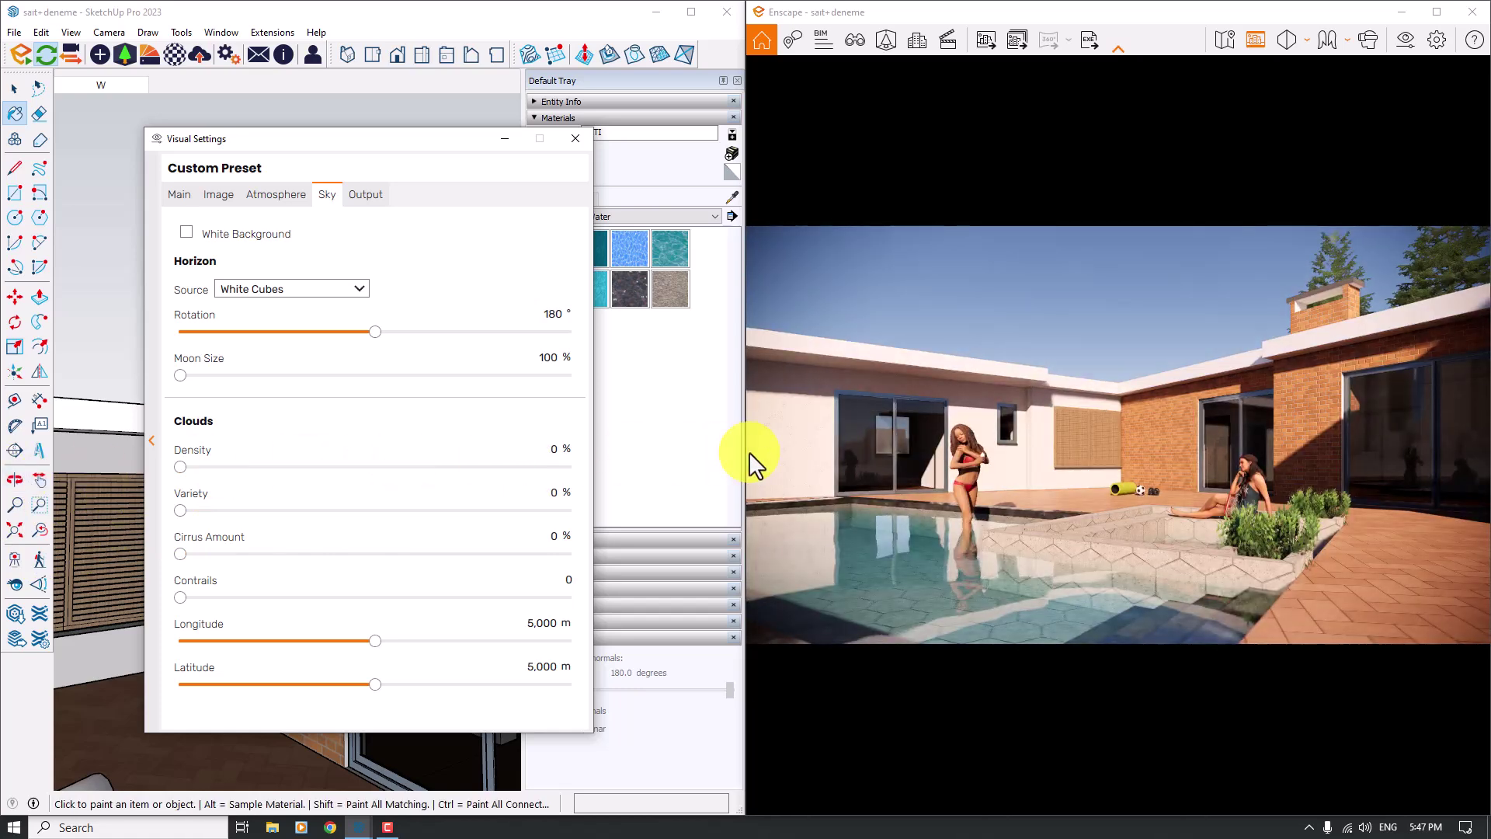
Set the image file format in the output settings to JPEG Image (*.jpg).
{"action": "left_click", "coordinate": [365, 194]}
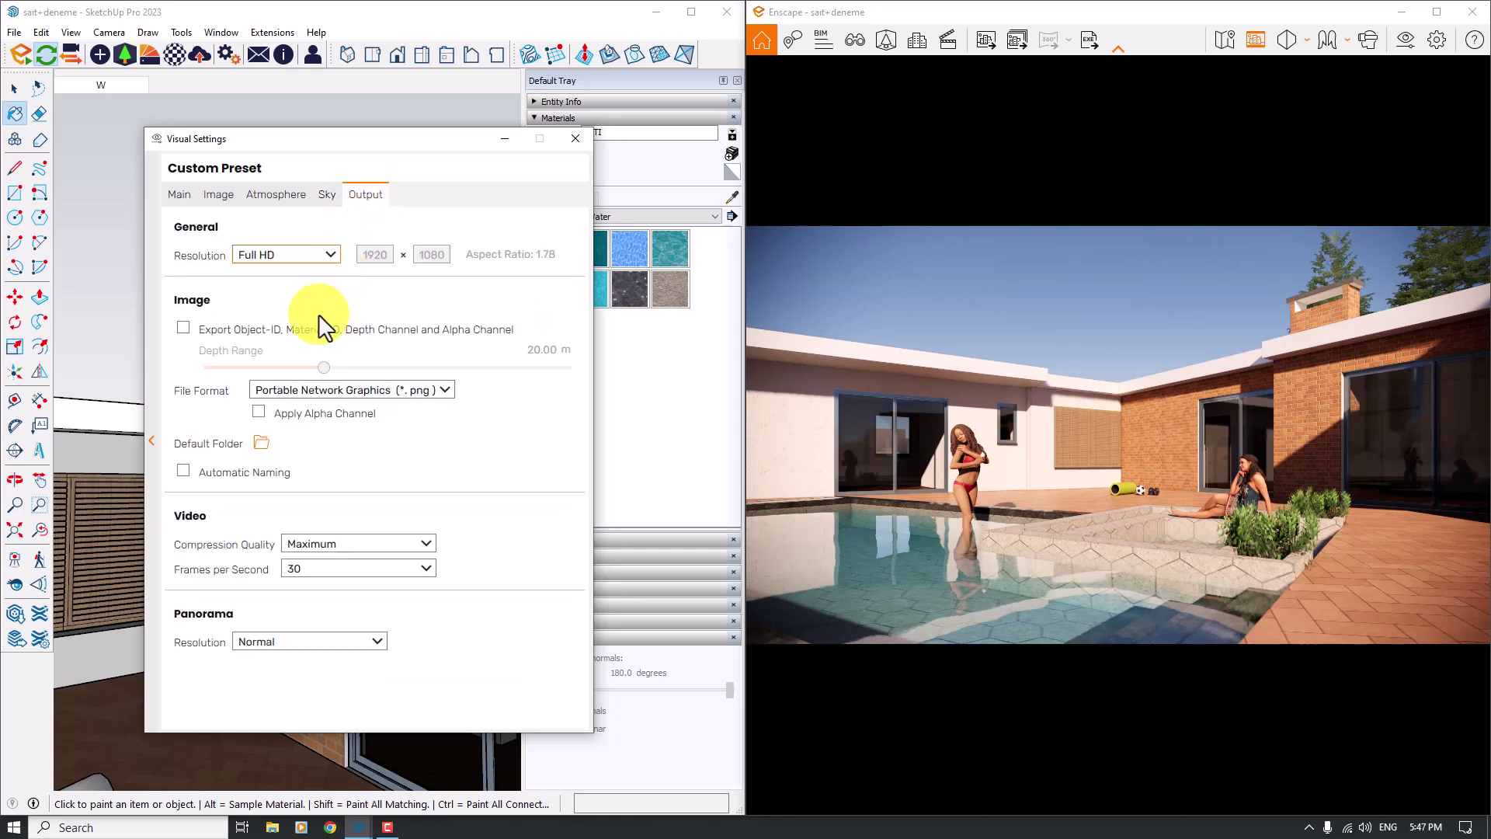
{"action": "left_click", "coordinate": [286, 394]}
{"action": "left_click", "coordinate": [289, 424]}
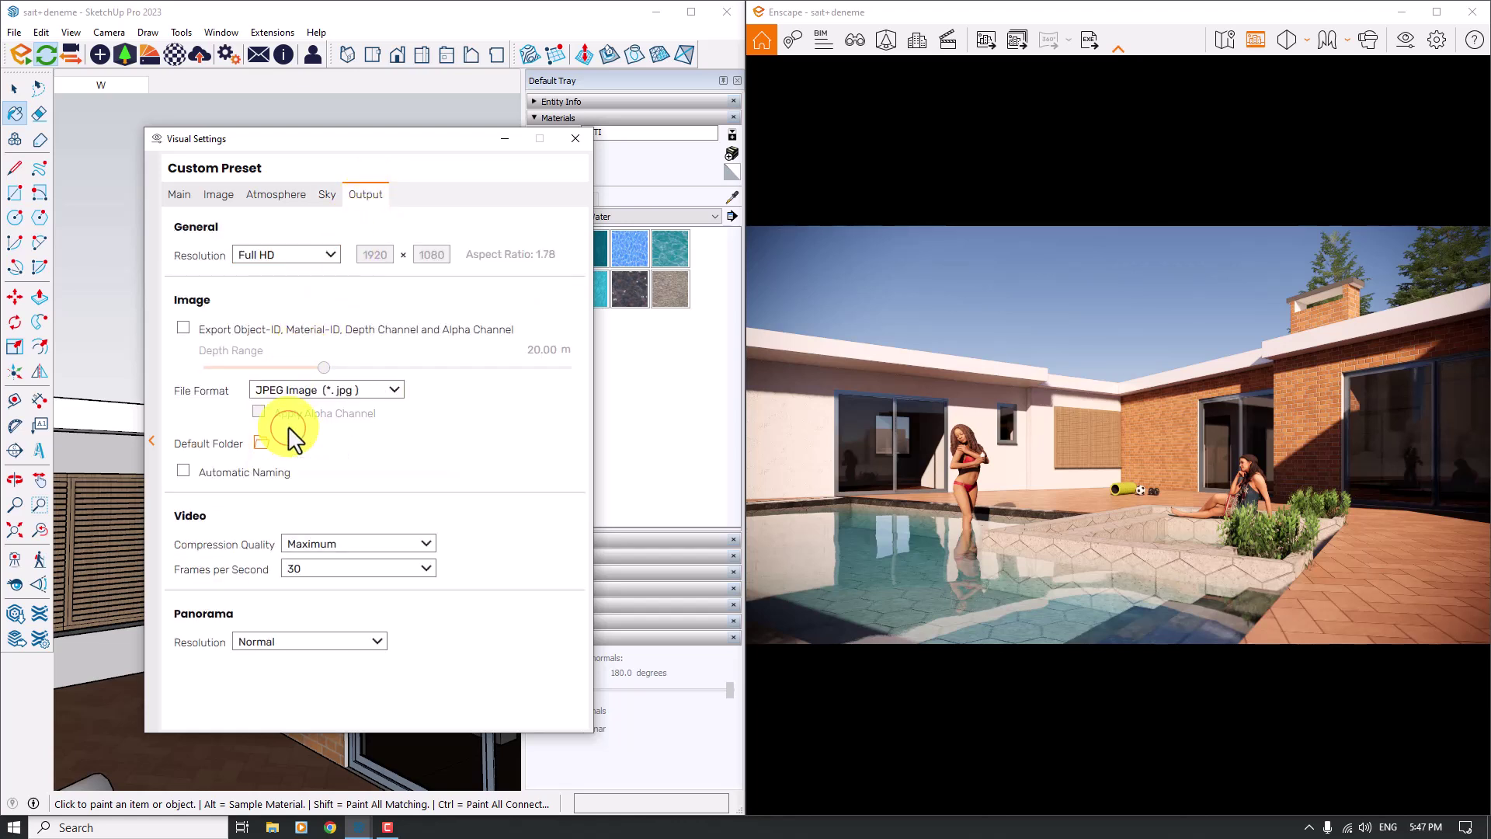
Set the output resolution to Custom with a size of 1920 × 1200.
{"action": "left_click", "coordinate": [329, 258]}
{"action": "left_click", "coordinate": [267, 365]}
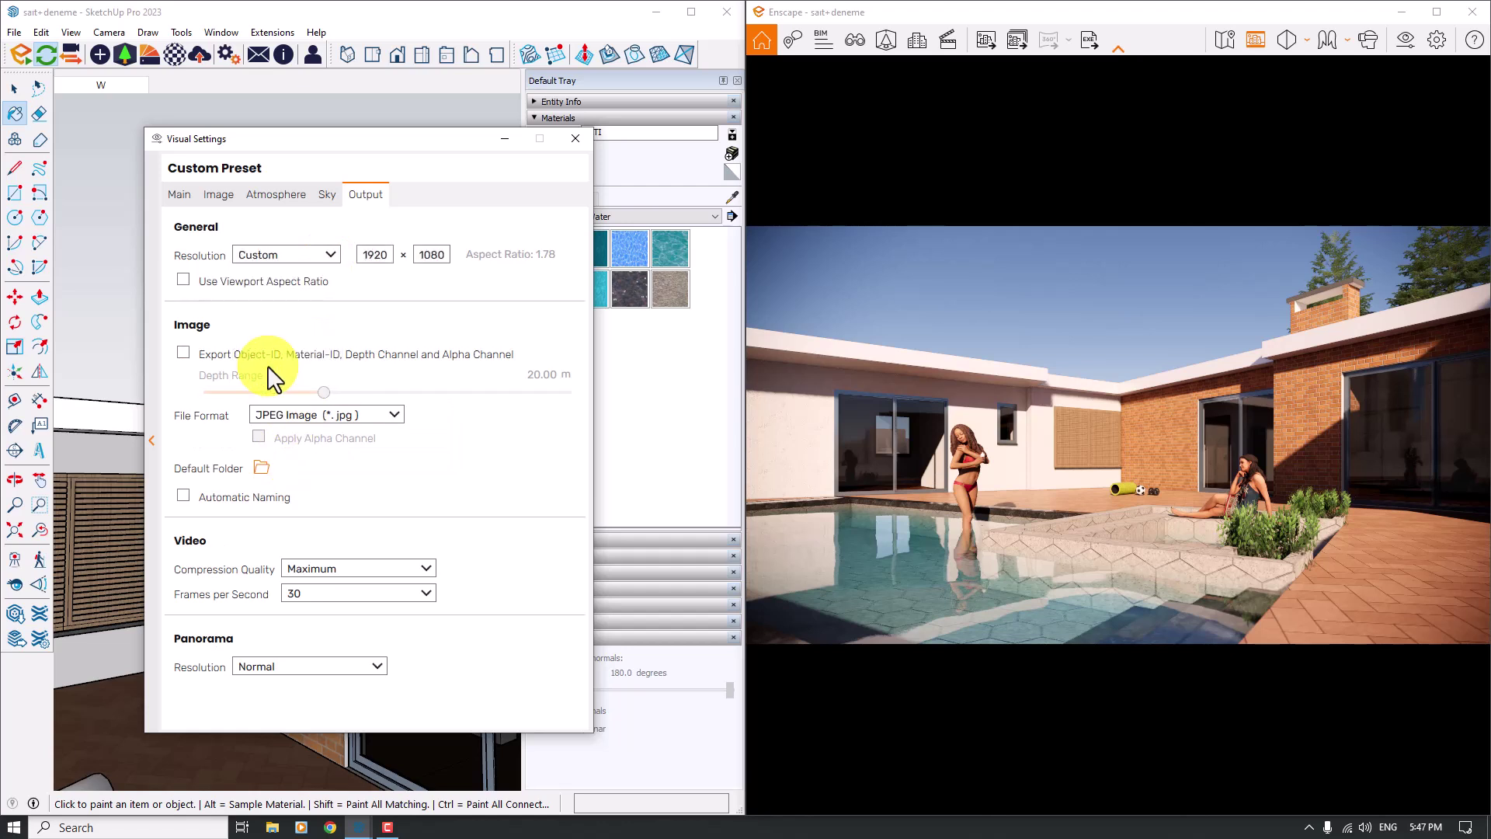
{"action": "double_click", "coordinate": [419, 254]}
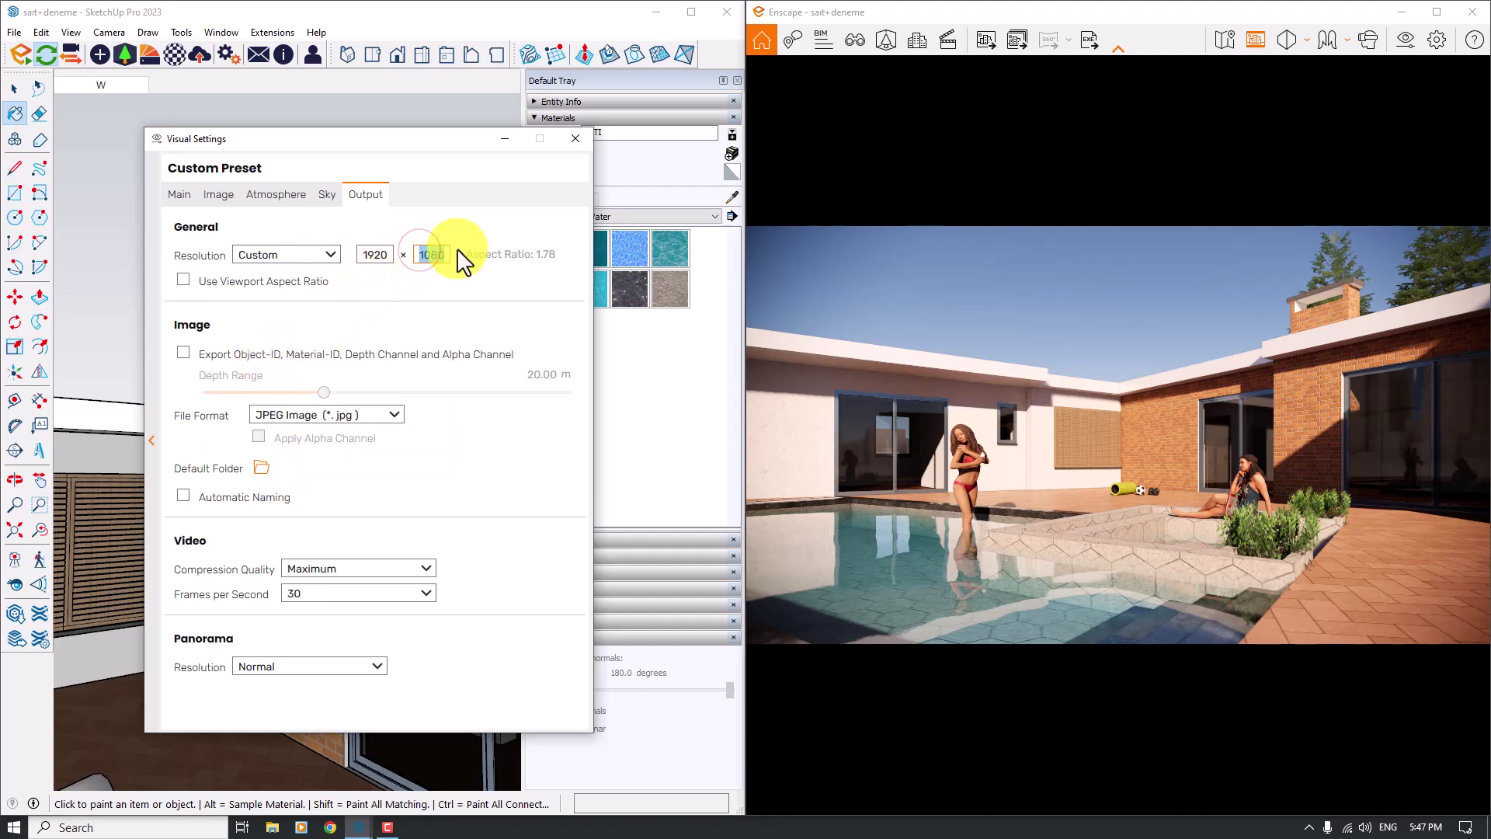
{"action": "type", "text": "1"}
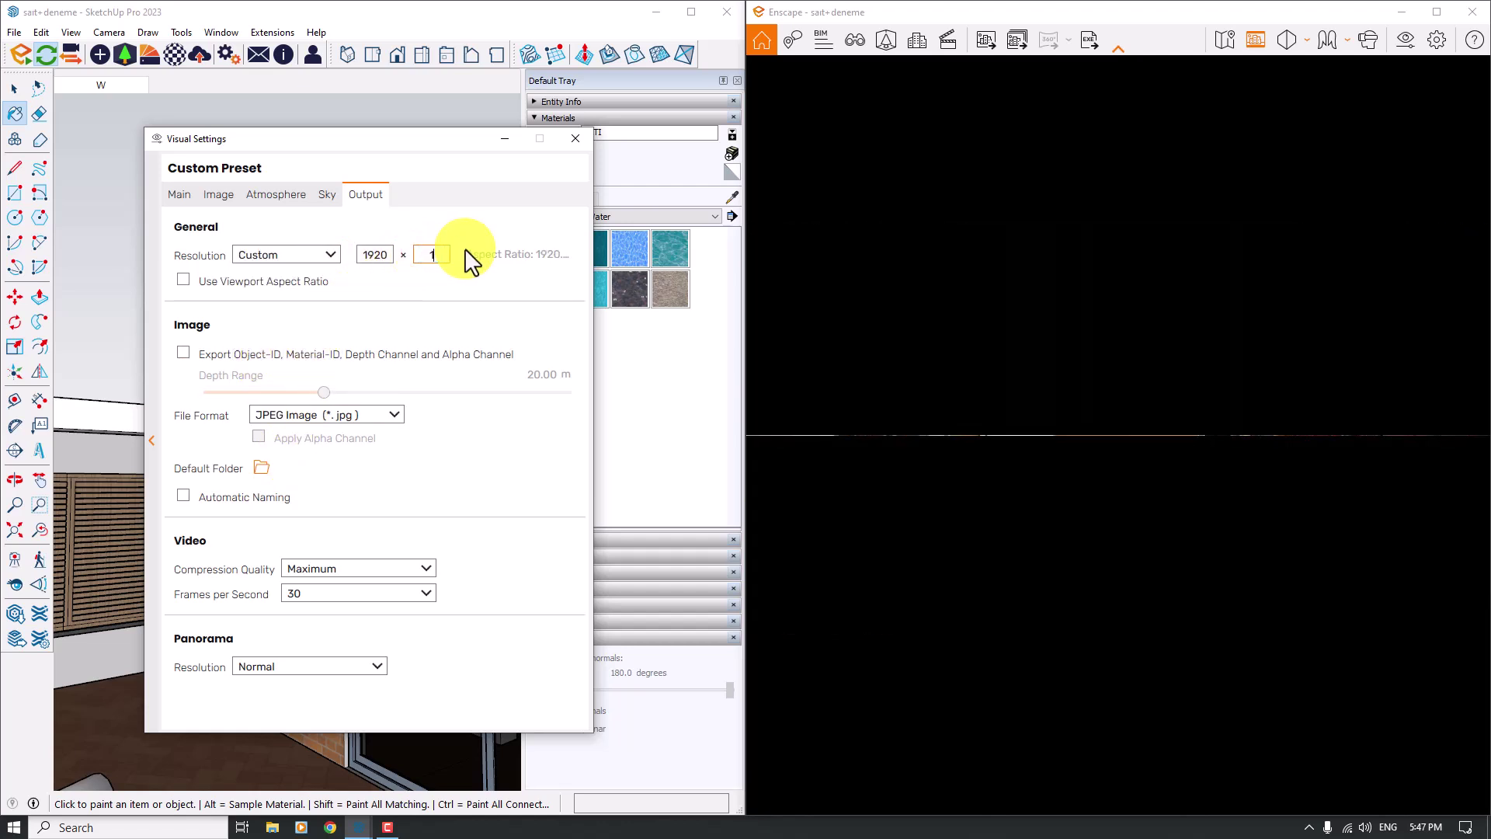
{"action": "type", "text": "200"}
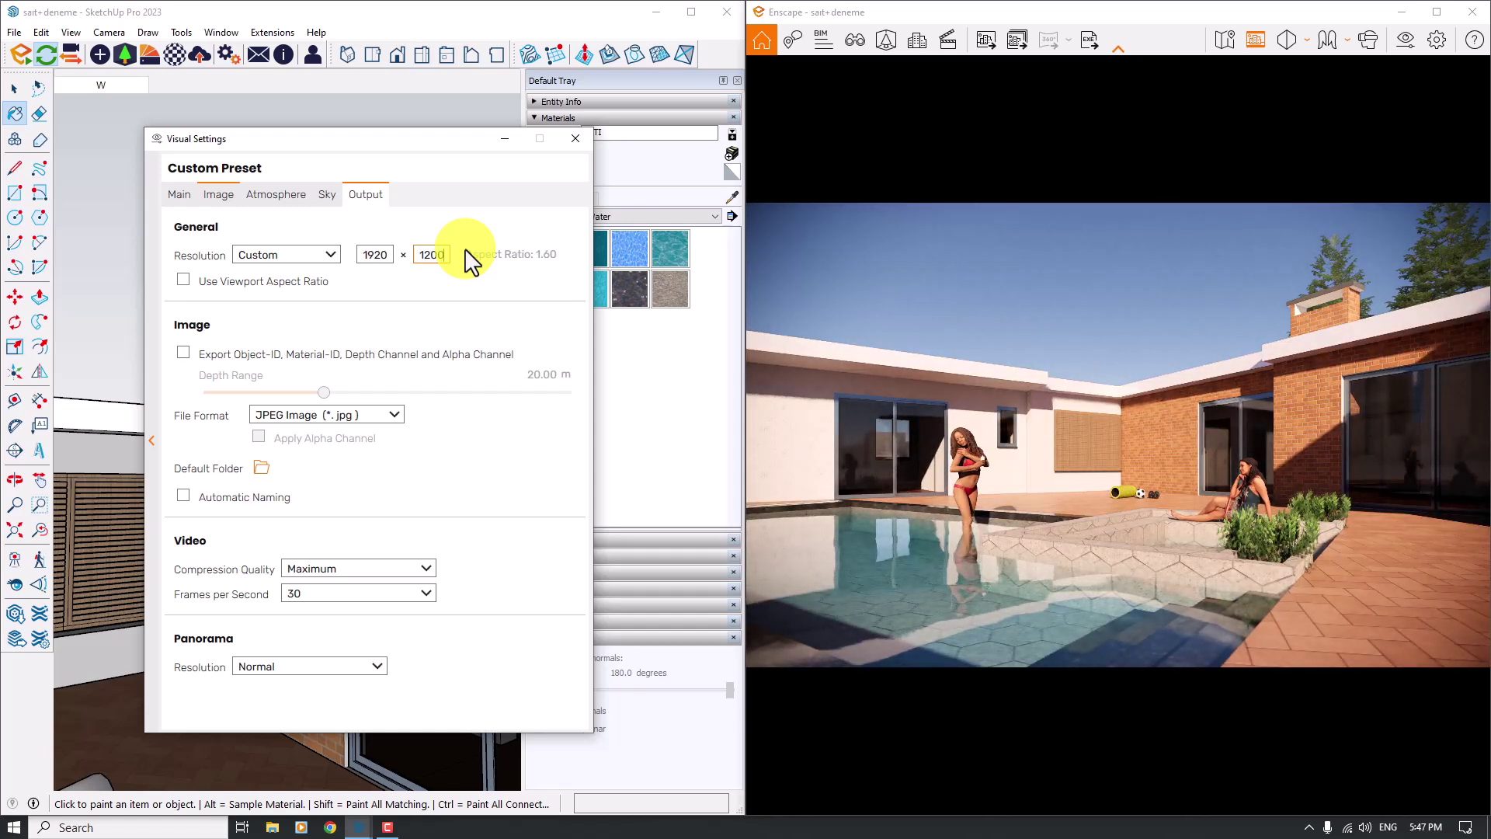
Review the sky, atmosphere, main and image settings once more and close the visual settings.
{"action": "left_click", "coordinate": [327, 196]}
{"action": "left_click", "coordinate": [298, 195]}
{"action": "left_click", "coordinate": [218, 196]}
{"action": "left_click", "coordinate": [179, 196]}
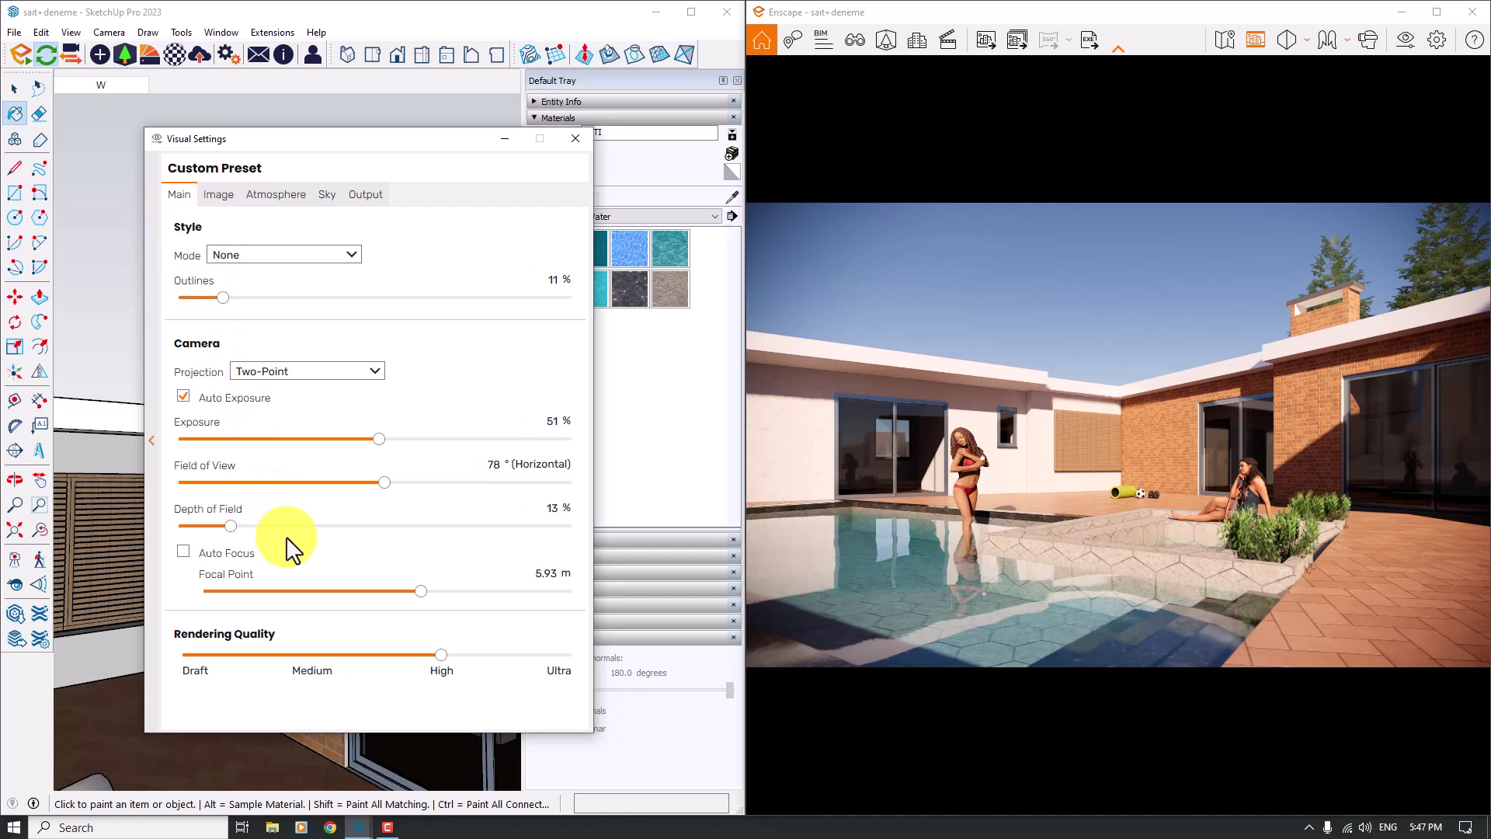
{"action": "left_click", "coordinate": [214, 194]}
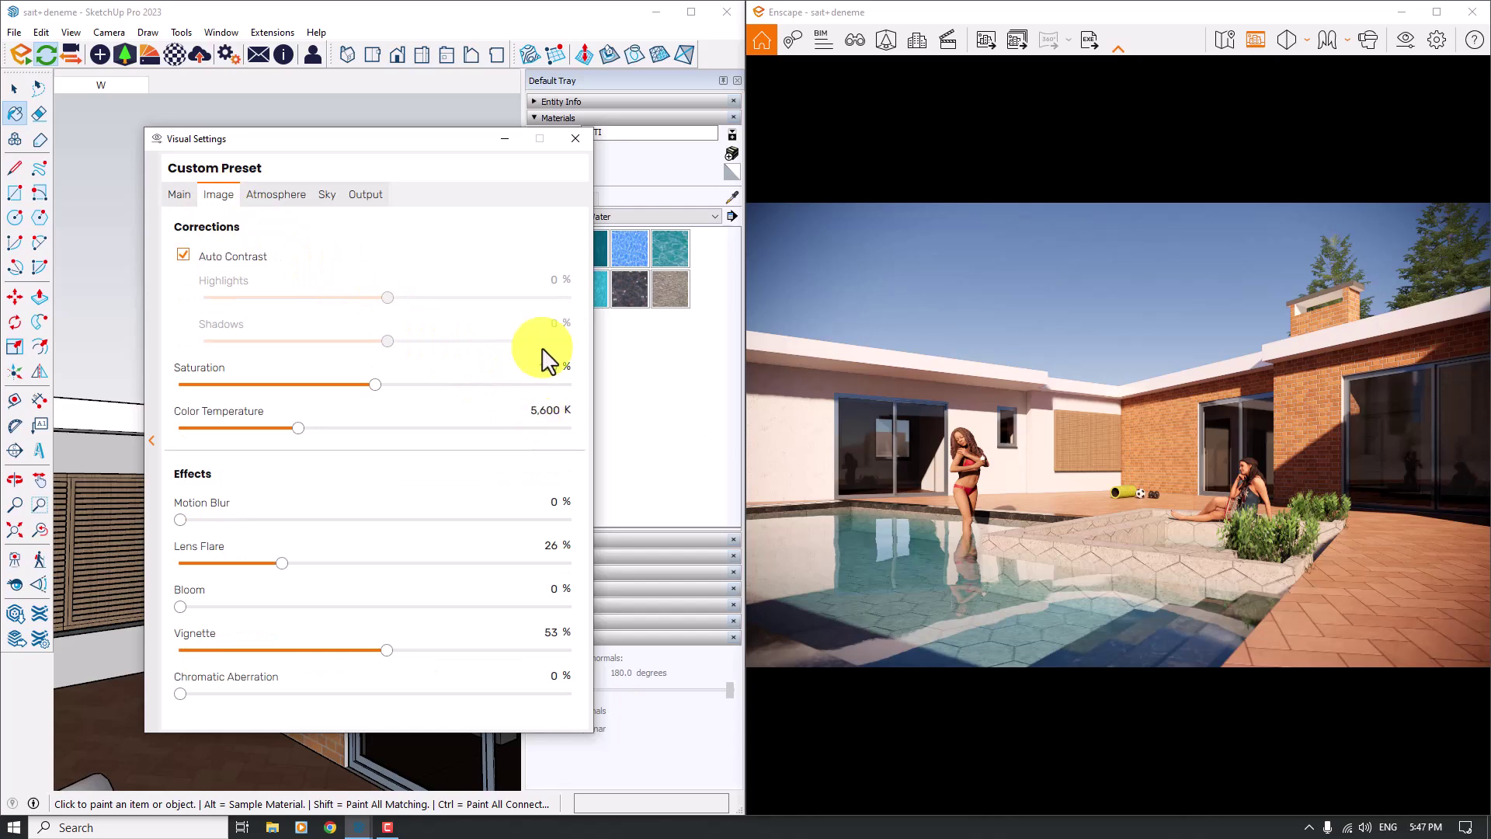
{"action": "left_click", "coordinate": [575, 138]}
Sample the brick wall's material and open its albedo texture in the Enscape Material Editor.
{"action": "scroll", "coordinate": [344, 473], "scroll_direction": "up", "scroll_amount": 3}
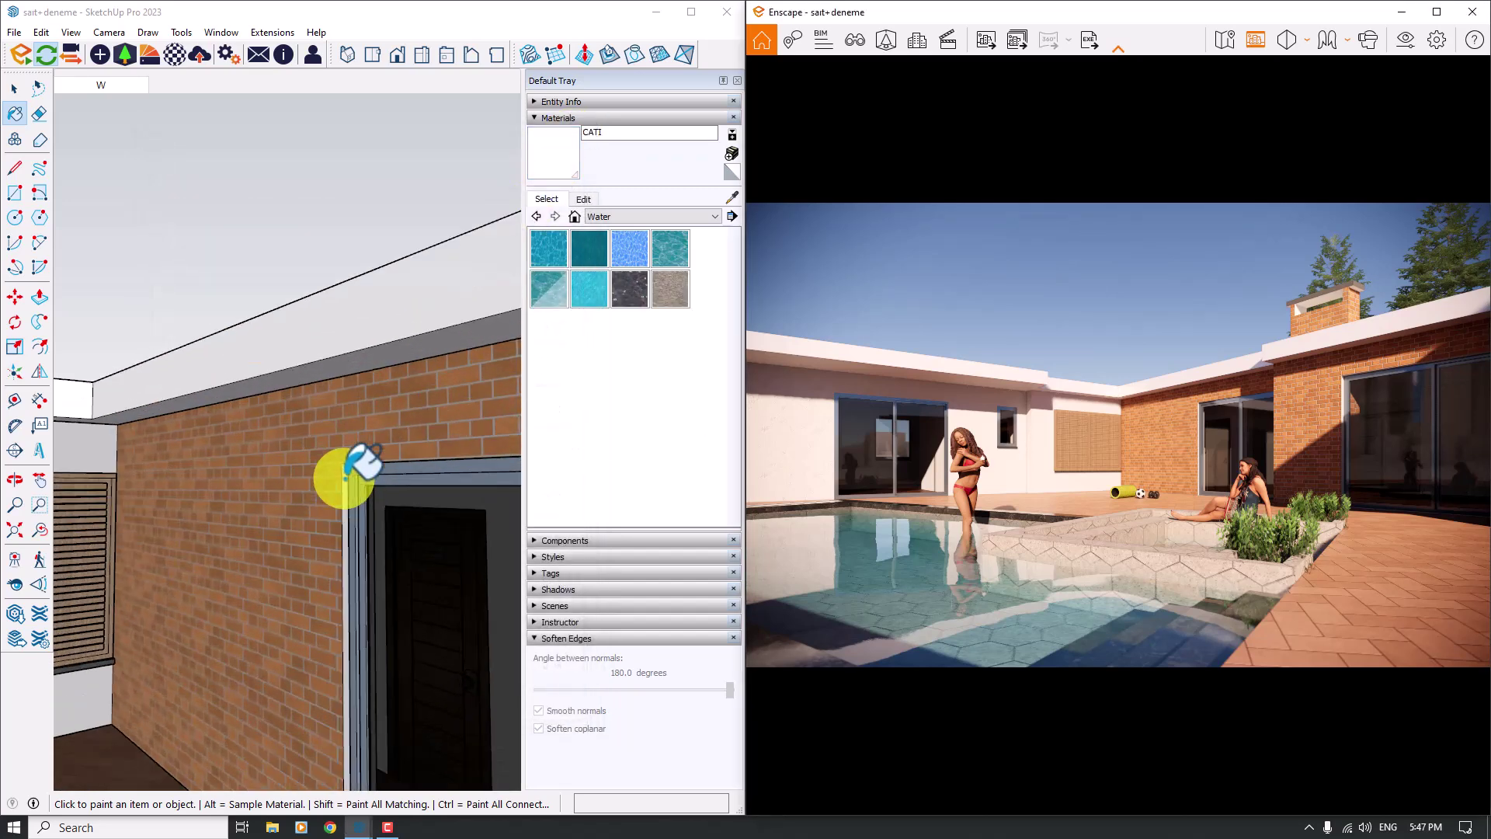
{"action": "left_click", "coordinate": [264, 208]}
{"action": "key", "text": "space"}
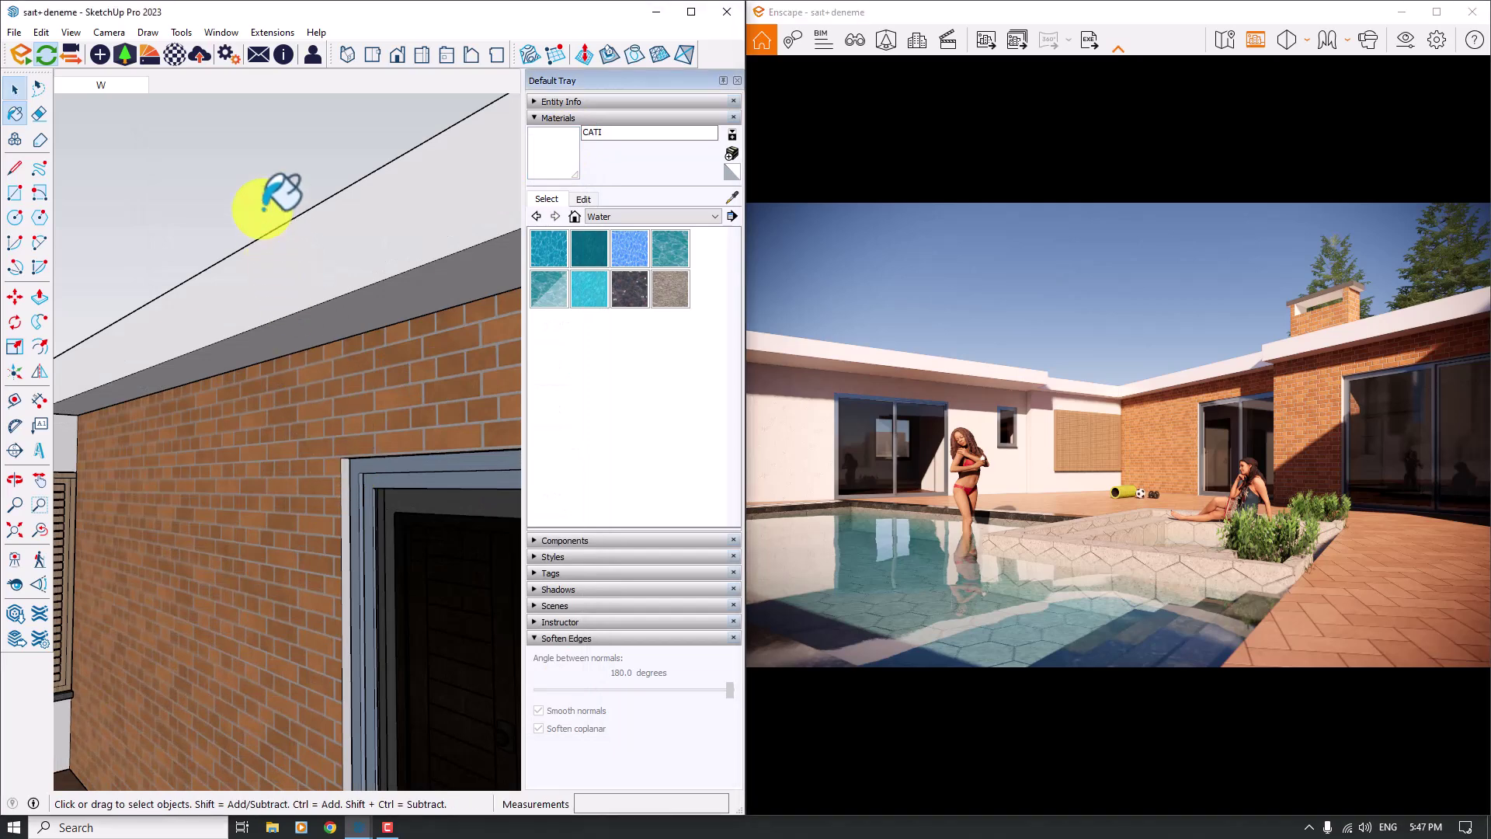
{"action": "left_click", "coordinate": [175, 58]}
{"action": "mouse_move", "coordinate": [475, 101]}
{"action": "left_mouse_down"}
{"action": "mouse_move", "coordinate": [396, 211]}
{"action": "mouse_move", "coordinate": [338, 435]}
{"action": "mouse_move", "coordinate": [386, 299]}
{"action": "mouse_move", "coordinate": [407, 129]}
{"action": "left_mouse_up"}
{"action": "left_click", "coordinate": [730, 198]}
{"action": "left_click", "coordinate": [476, 336]}
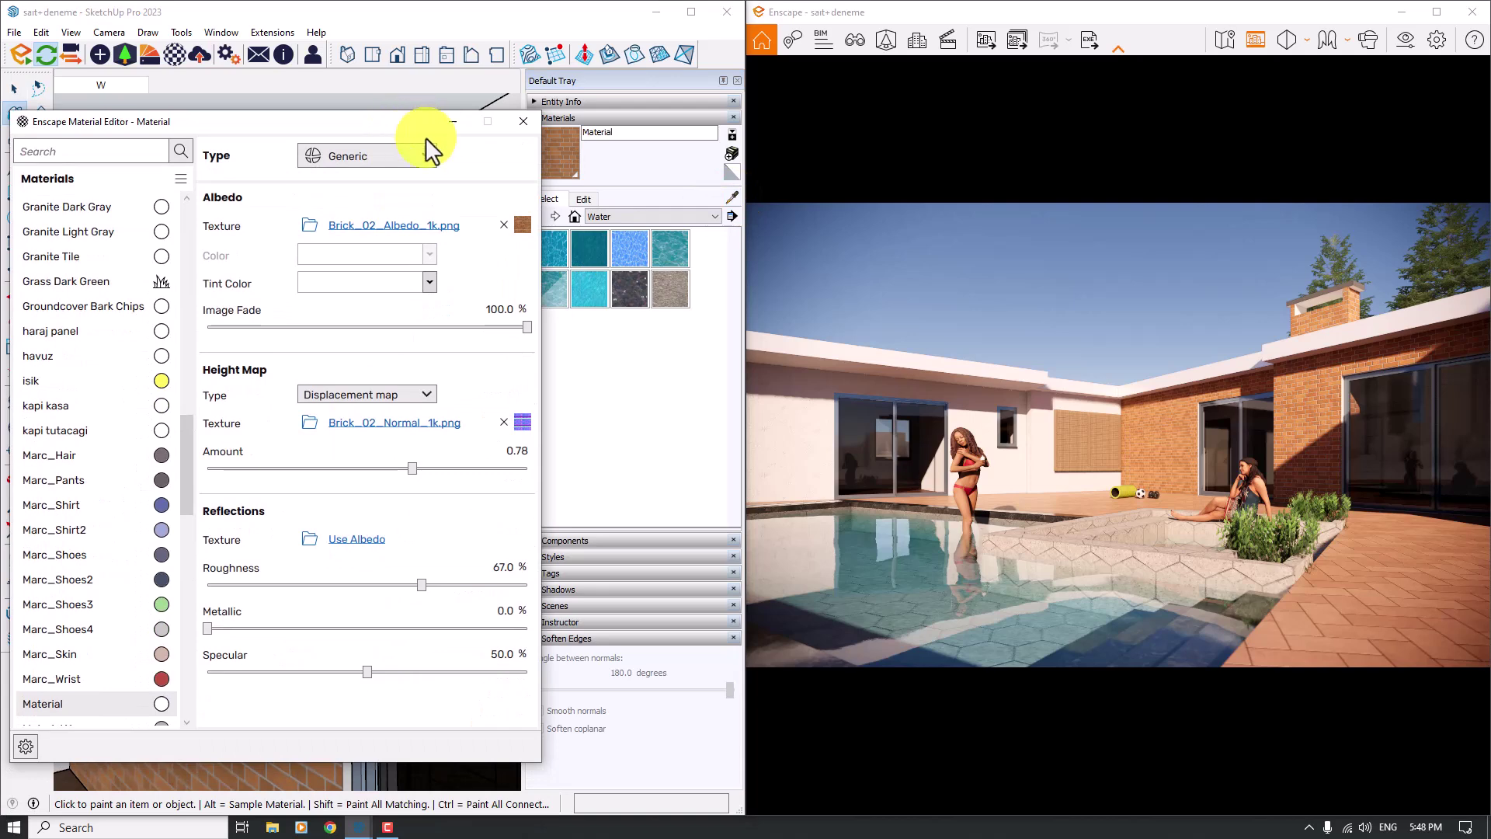
{"action": "left_click", "coordinate": [523, 225]}
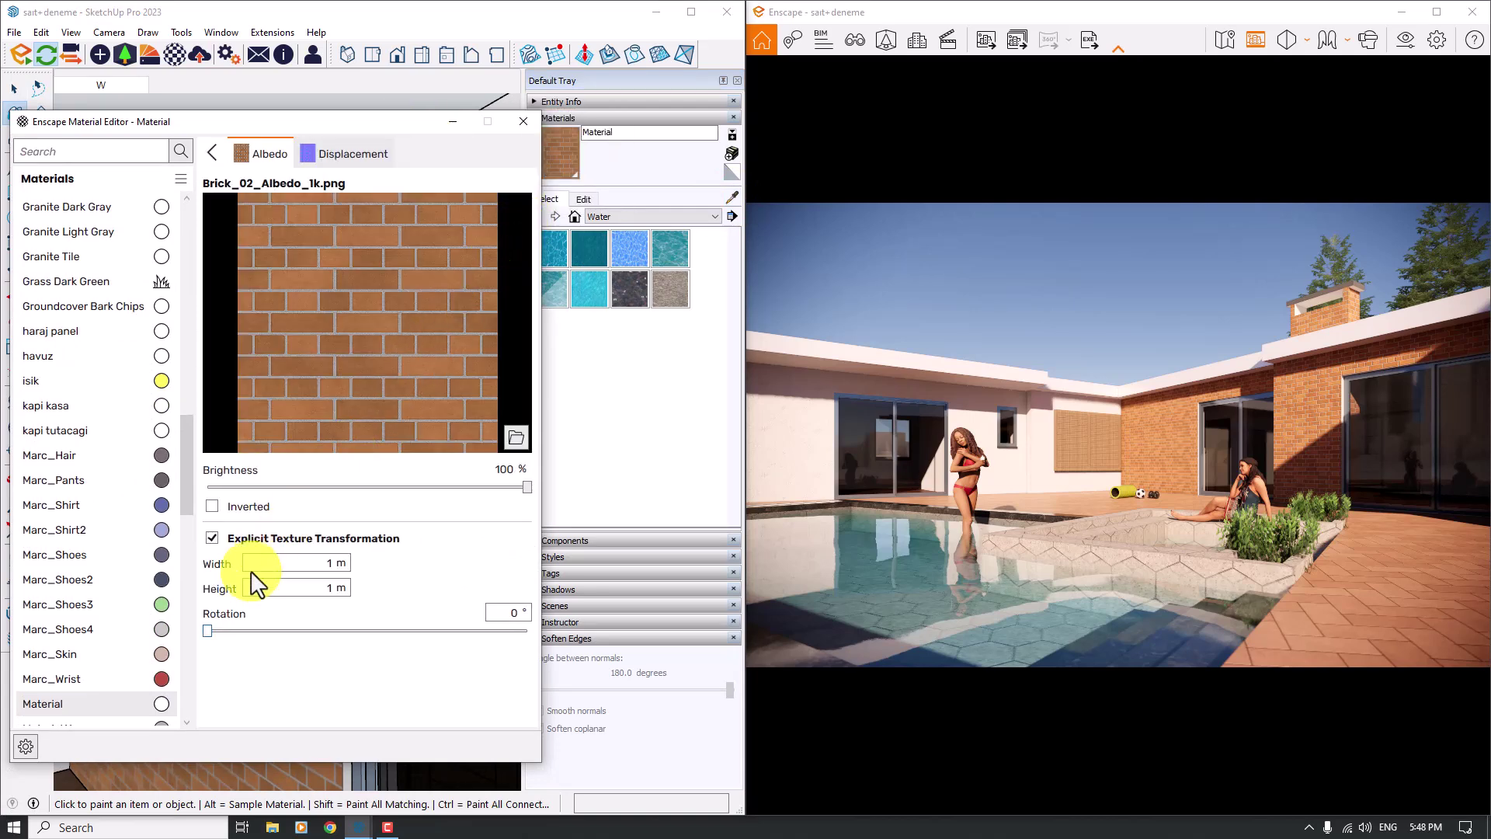
Try a 45° rotation on the brick albedo texture and reset its explicit texture transformation.
{"action": "left_click", "coordinate": [207, 631]}
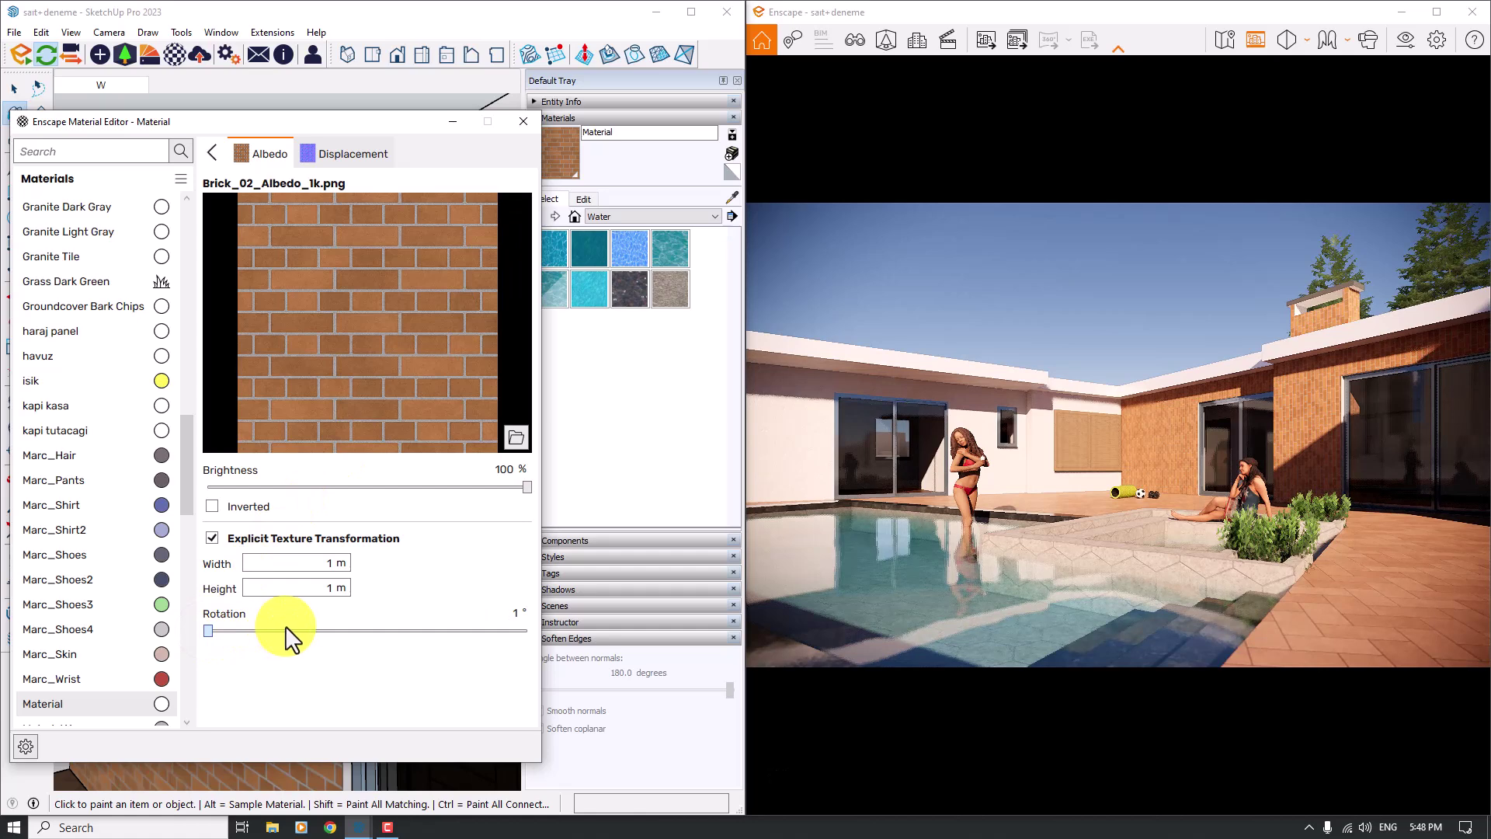
{"action": "left_click", "coordinate": [283, 630]}
{"action": "type", "text": "45"}
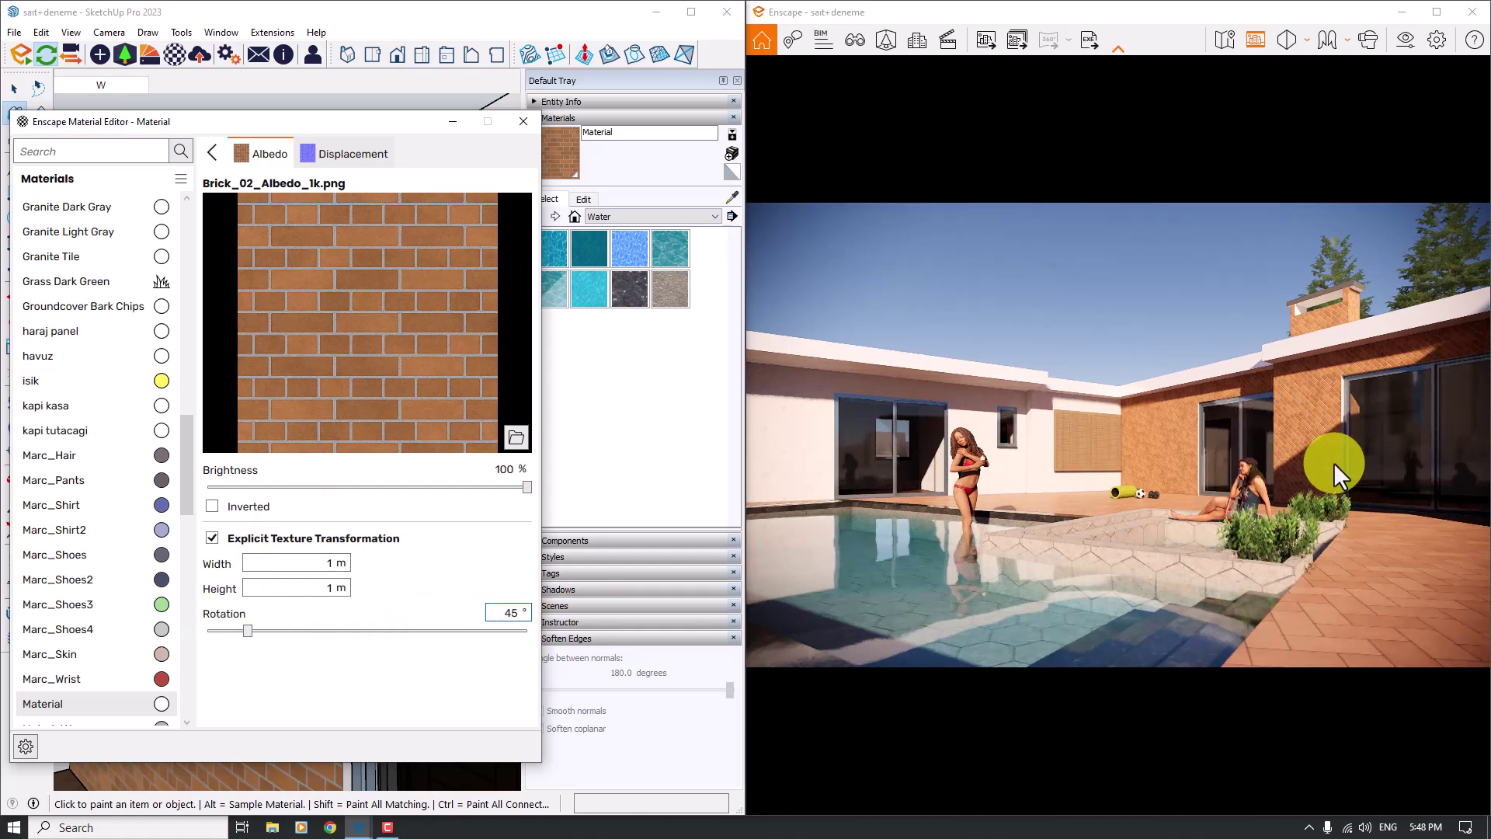
{"action": "left_click", "coordinate": [259, 546]}
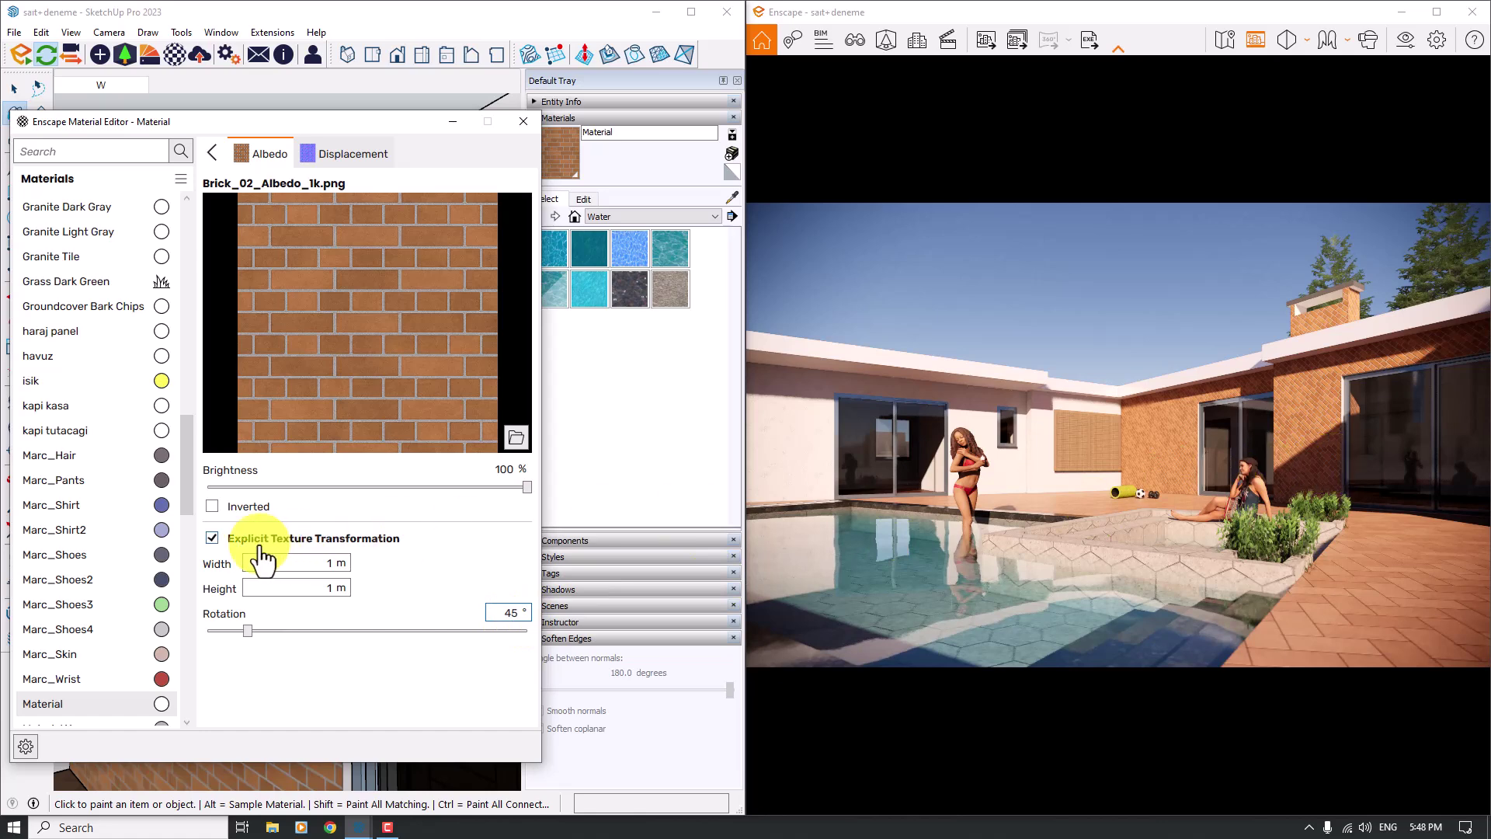
{"action": "left_click", "coordinate": [233, 538]}
Set the brick texture's width to 2.2 m, height to 1.6 m and rotation to 45°, and close the material editor.
{"action": "left_click", "coordinate": [328, 565]}
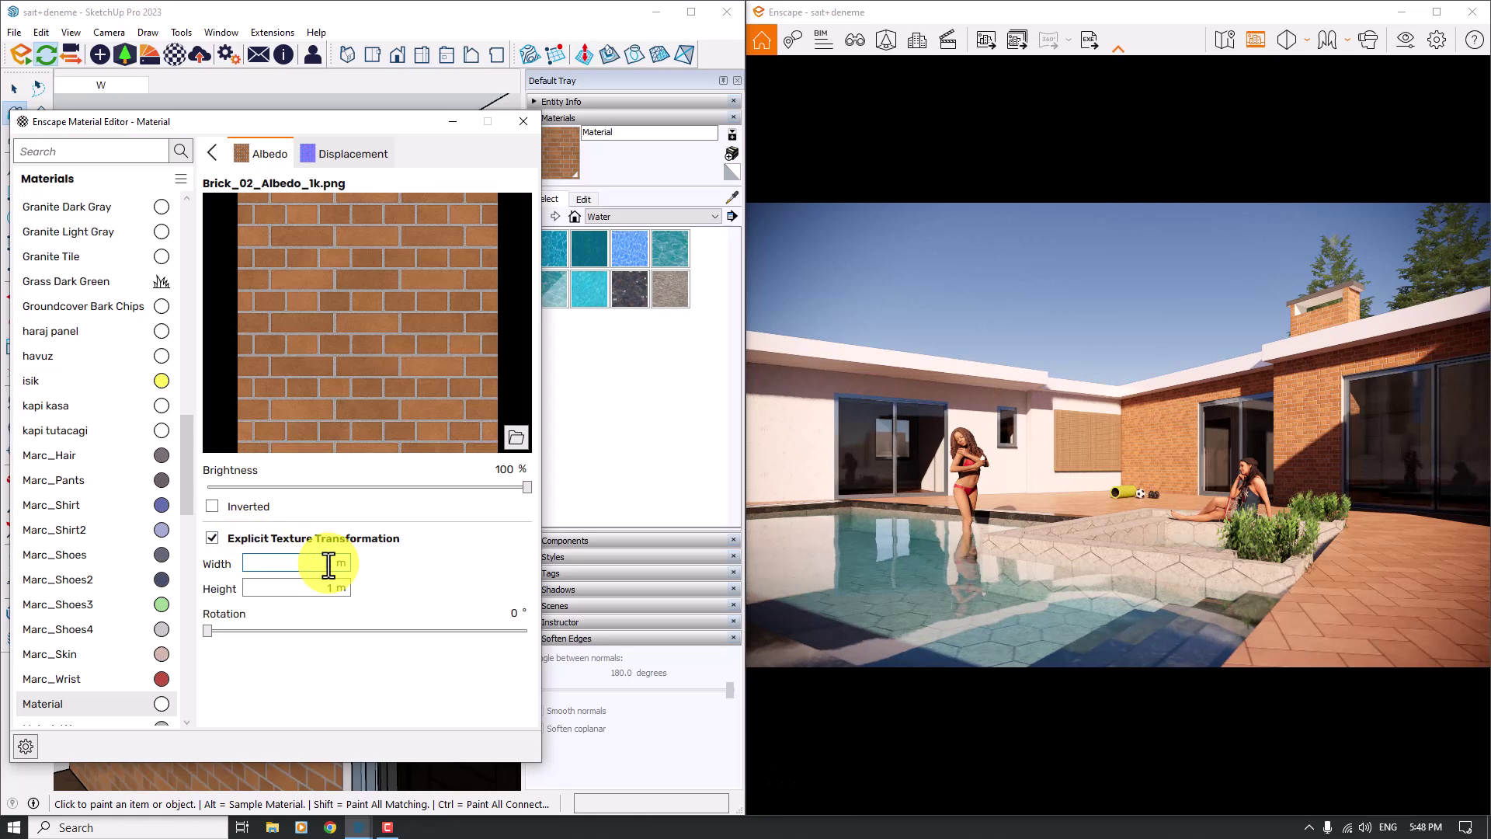
{"action": "left_click", "coordinate": [330, 584]}
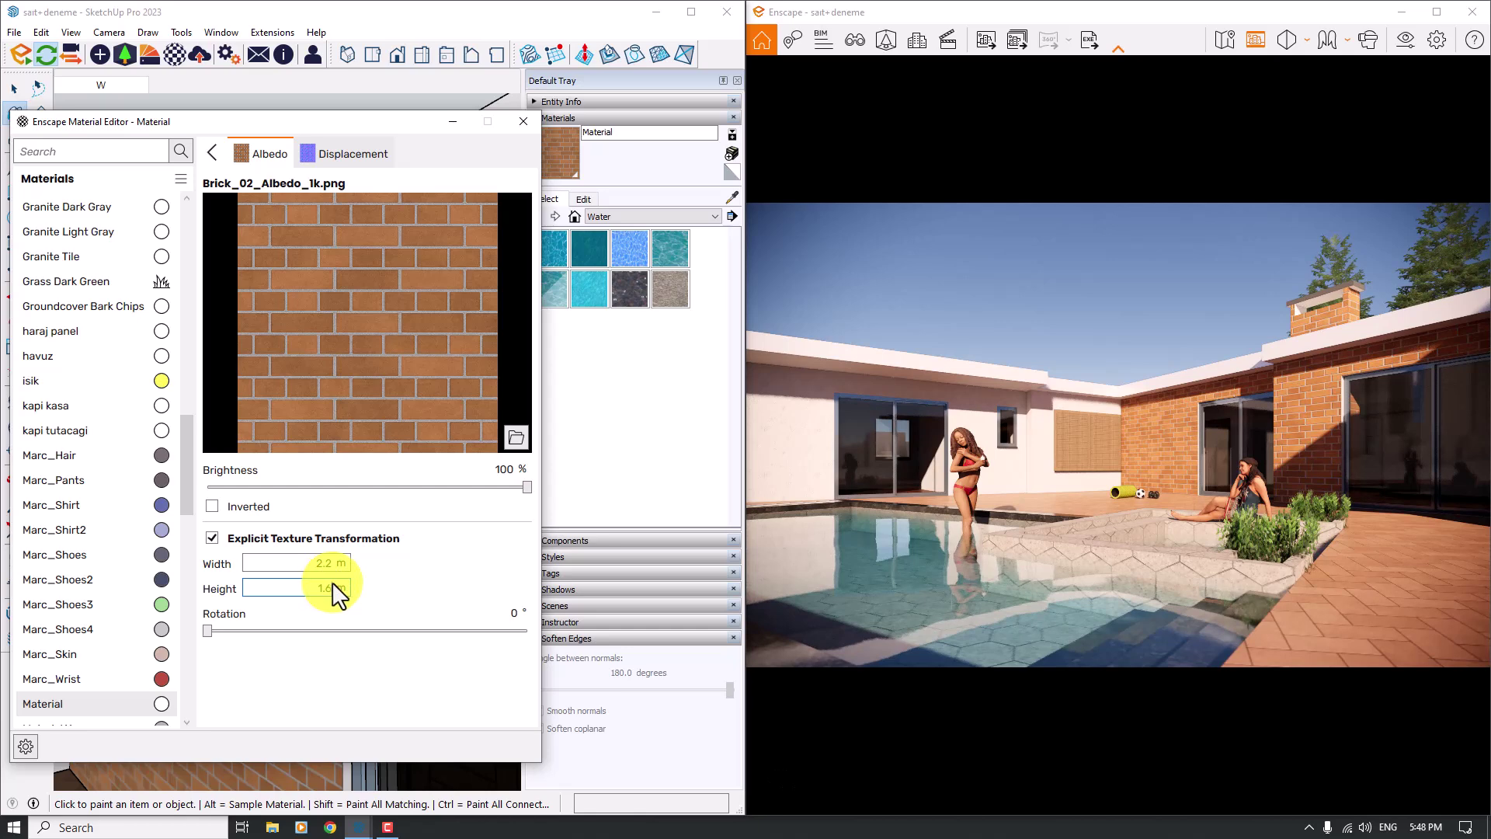
{"action": "left_click", "coordinate": [513, 614]}
{"action": "type", "text": "45"}
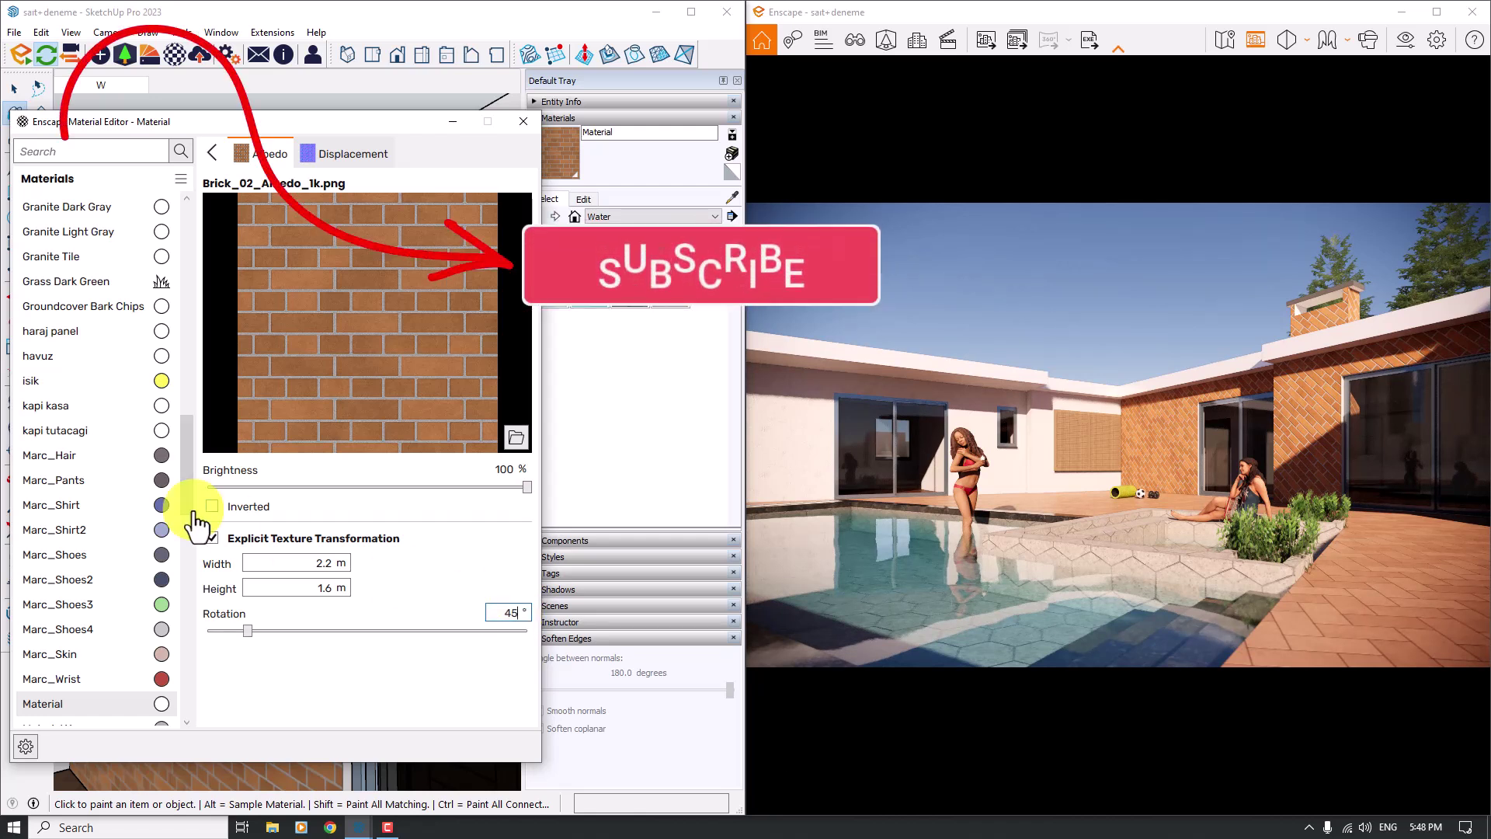
{"action": "left_click", "coordinate": [522, 122]}
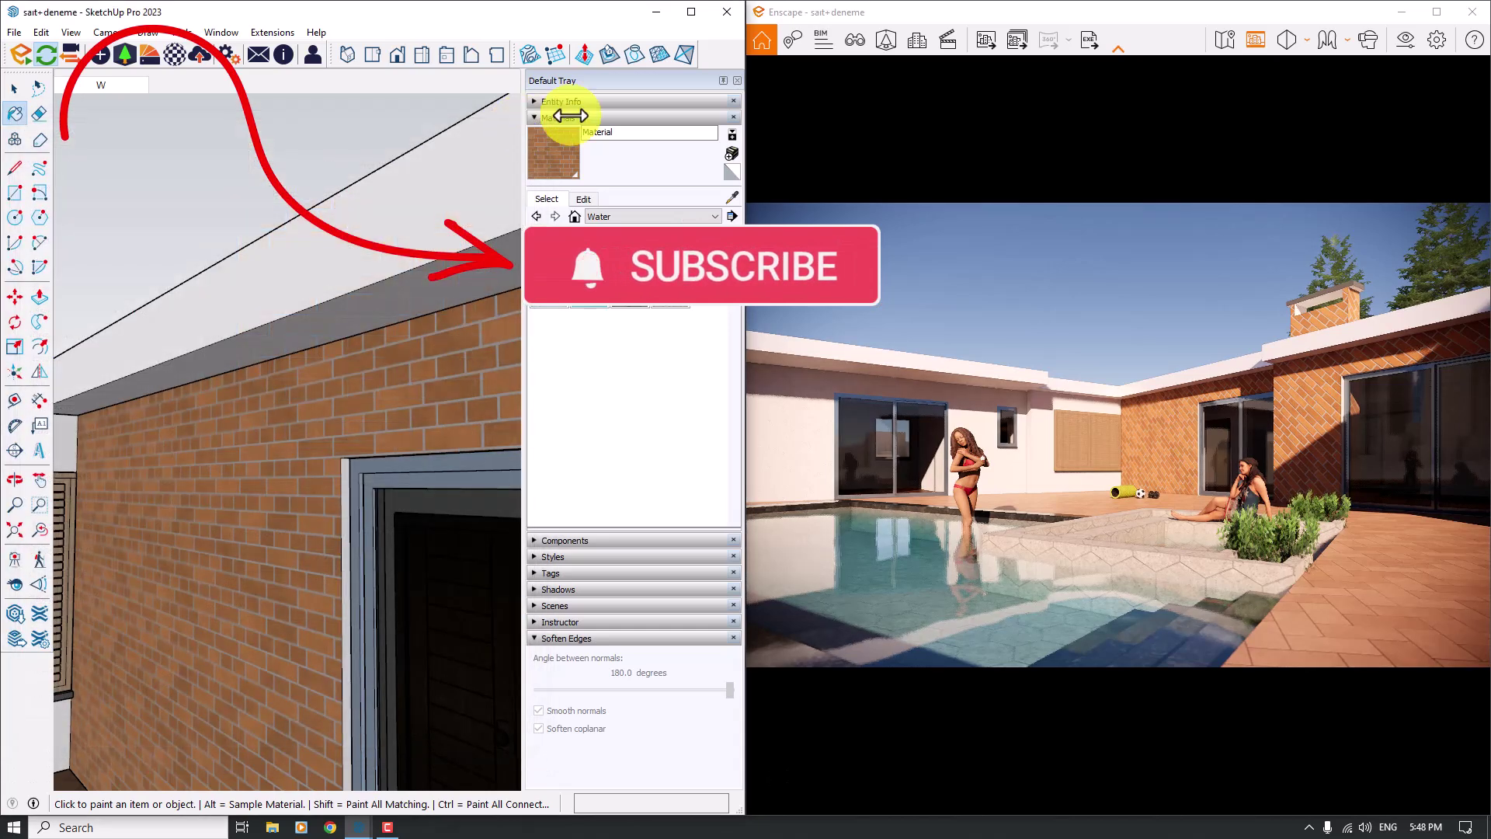
Render the current Enscape view and save it on the desktop as a JPEG image under the suggested name.
{"action": "left_click", "coordinate": [993, 42]}
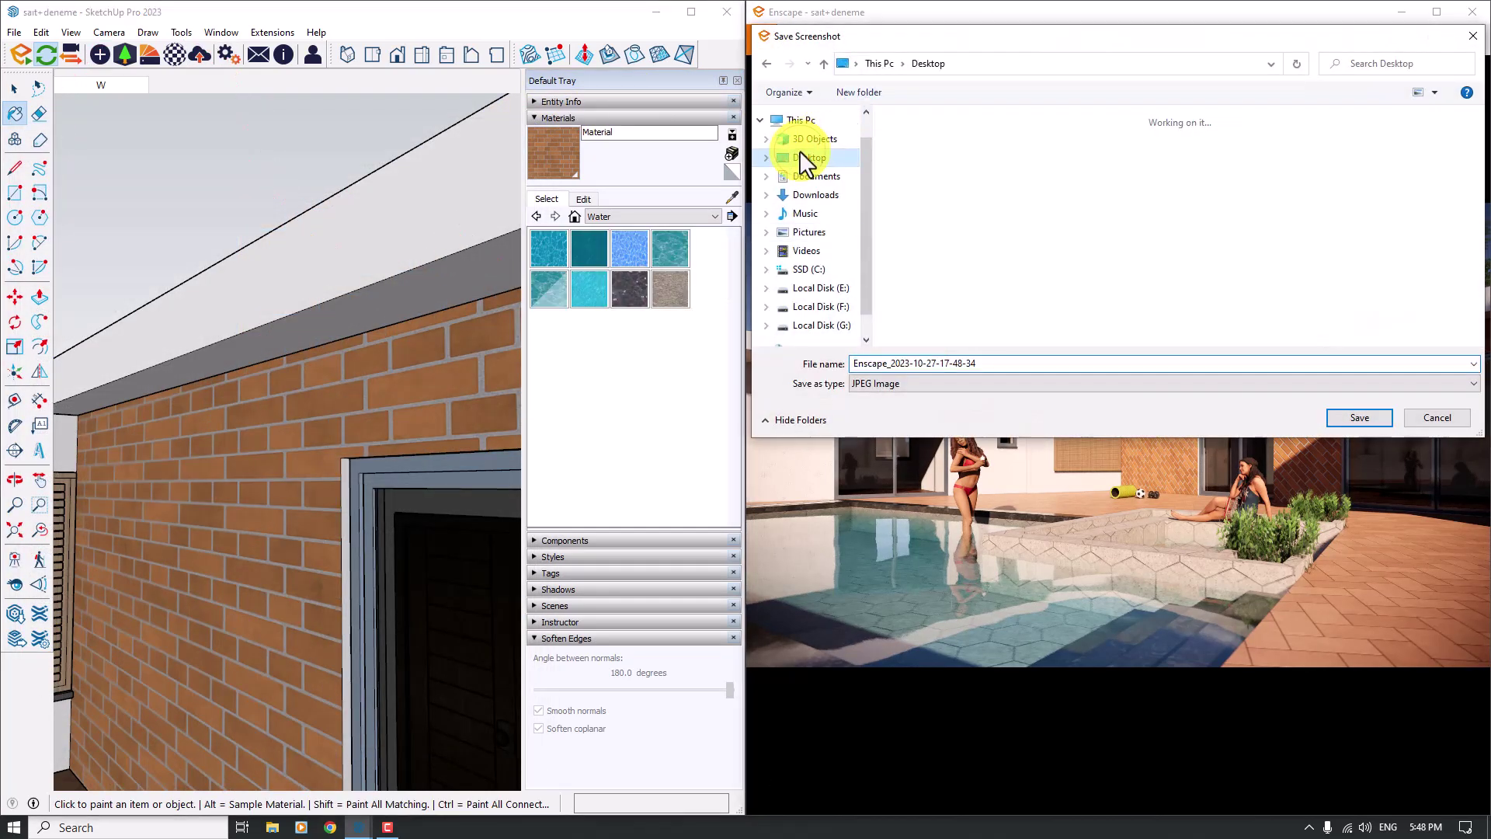
{"action": "left_click", "coordinate": [1355, 417]}
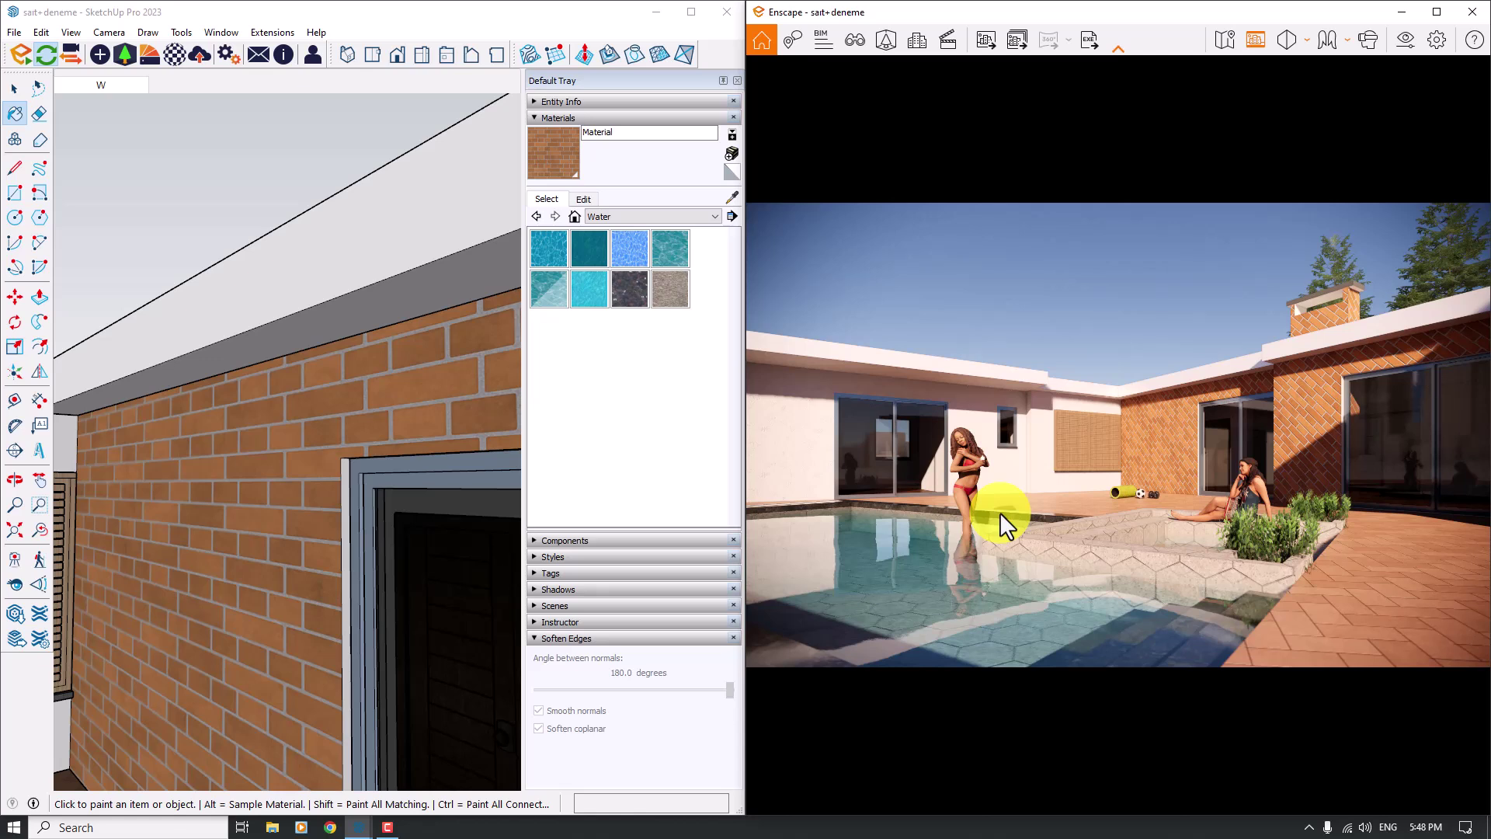
Open the saved render from the desktop in the photo viewer and inspect the brick wall and the whole scene.
{"action": "key", "text": "super+d"}
{"action": "double_click", "coordinate": [328, 298]}
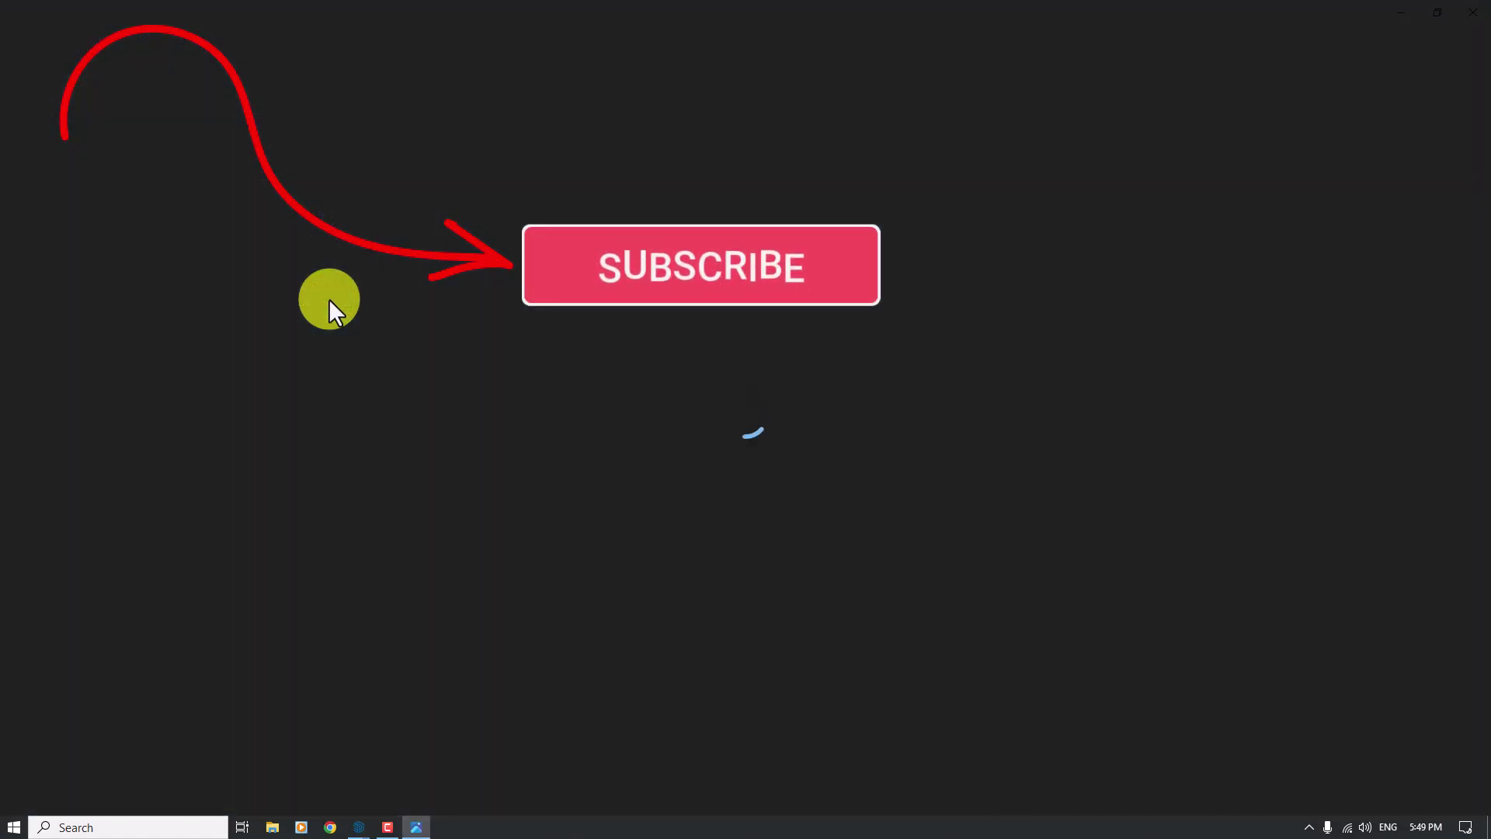
{"action": "scroll", "coordinate": [599, 460], "scroll_direction": "up", "scroll_amount": 3}
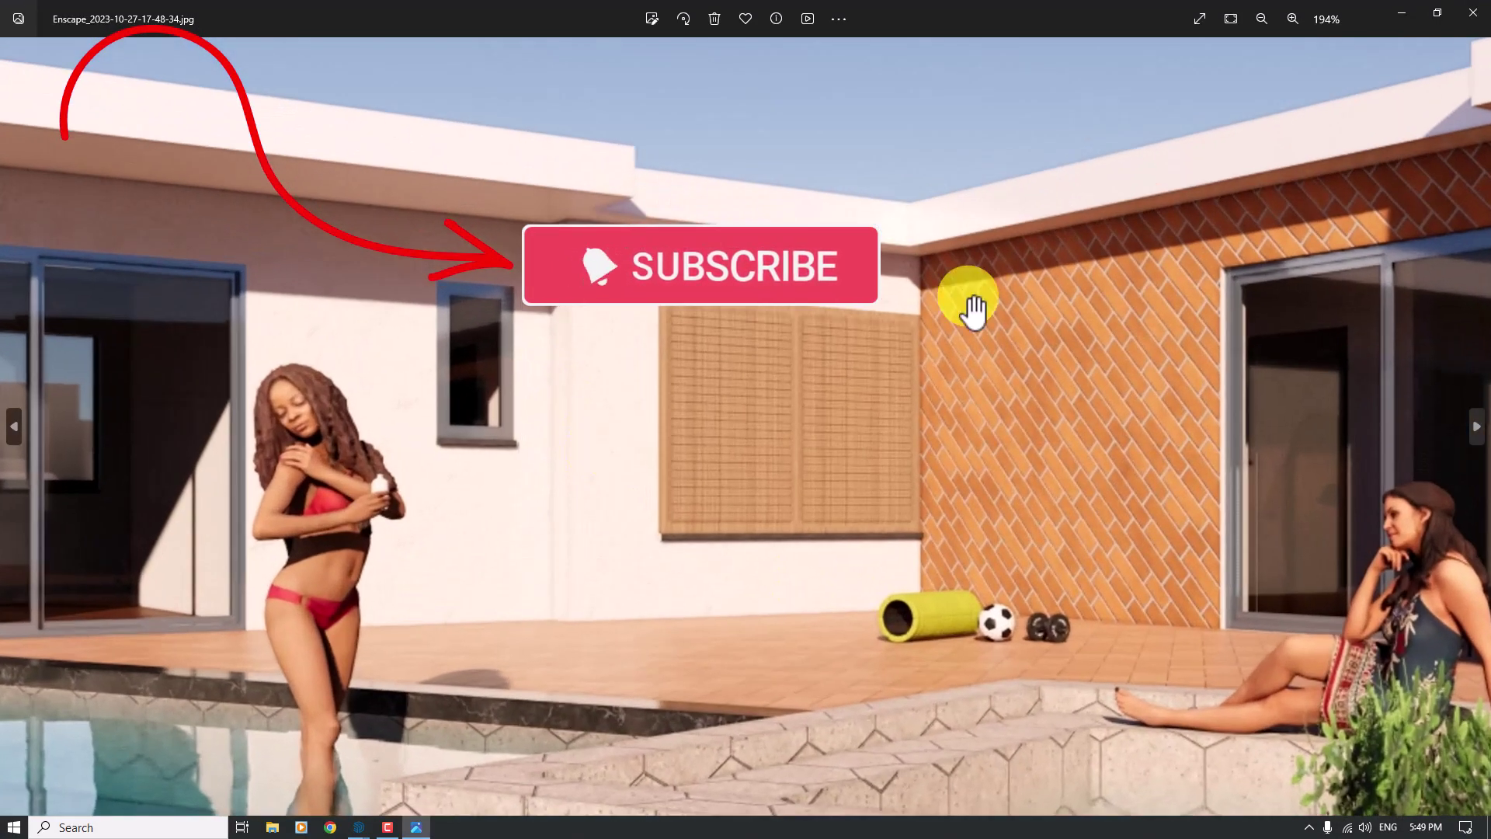
{"action": "scroll", "coordinate": [1088, 245], "scroll_direction": "down", "scroll_amount": 4}
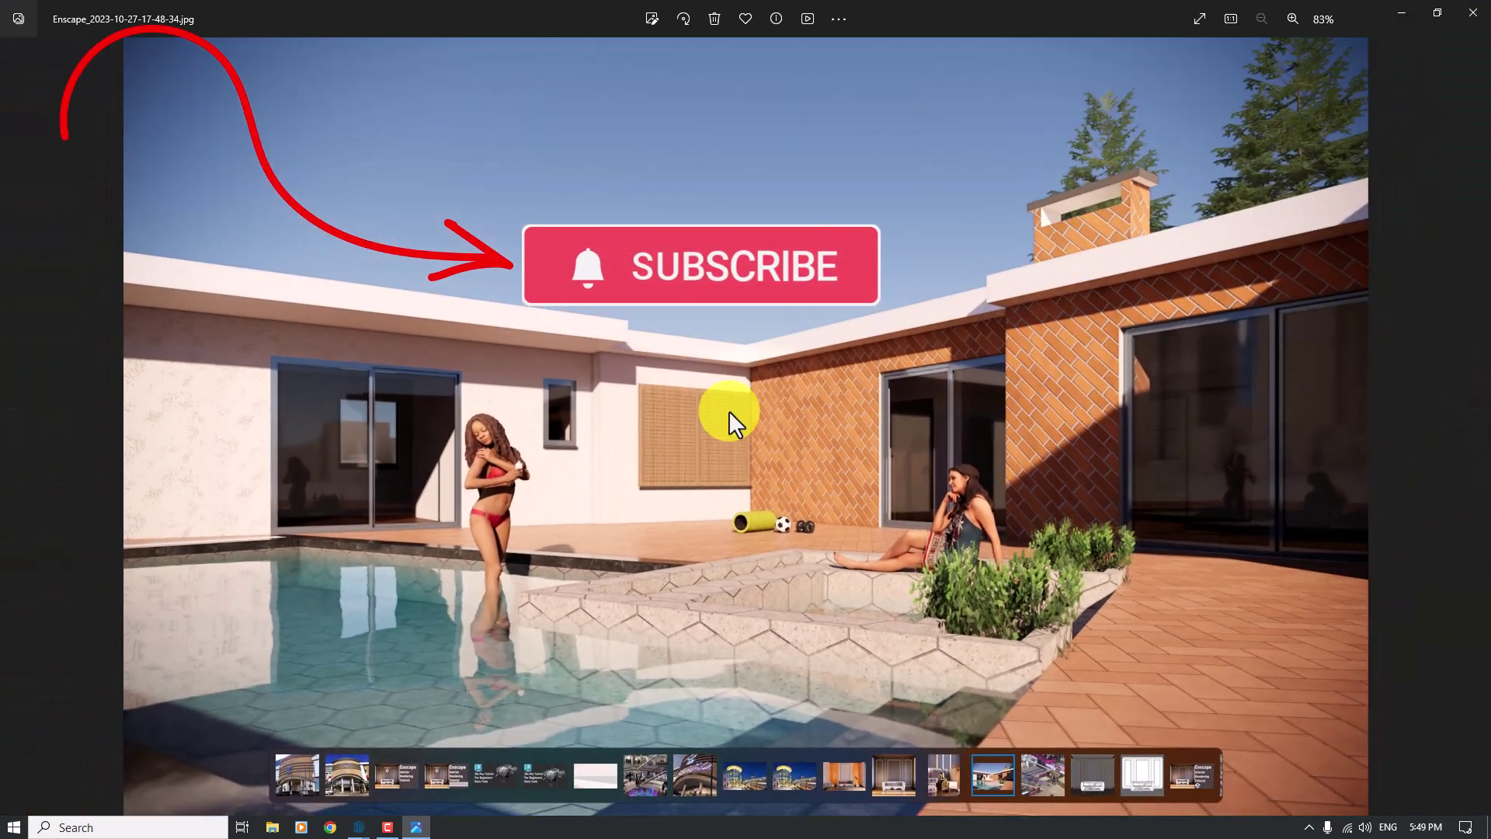